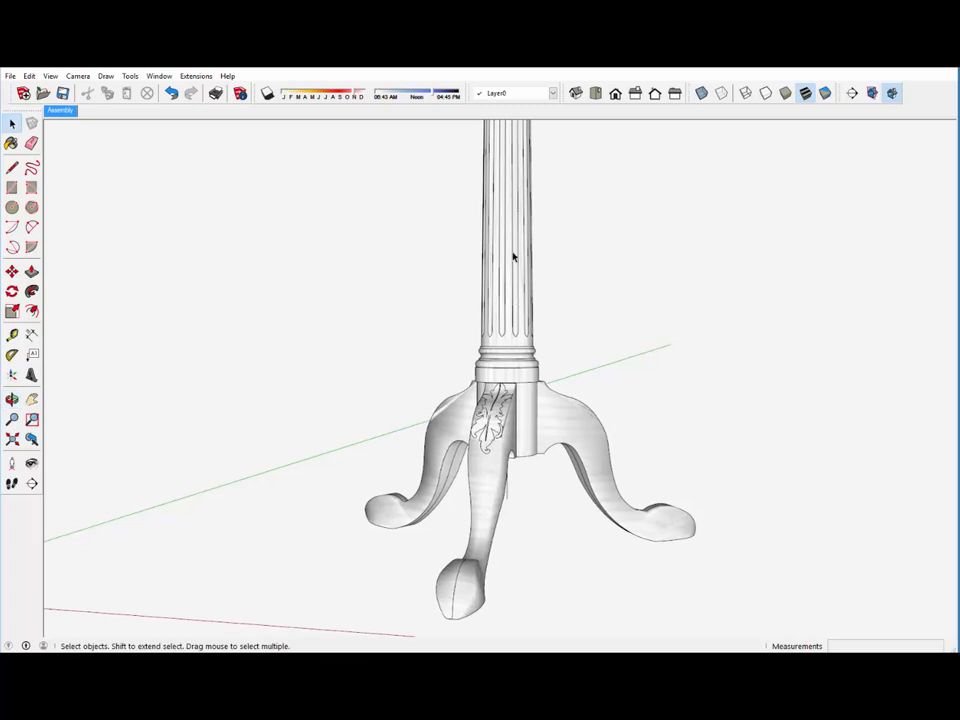
# - Examine the stand's fluted column from its base and legs up to the full assembly and the separate parts beside it
pyautogui.scroll(3, 512, 255)
pyautogui.scroll(3, 512, 258)
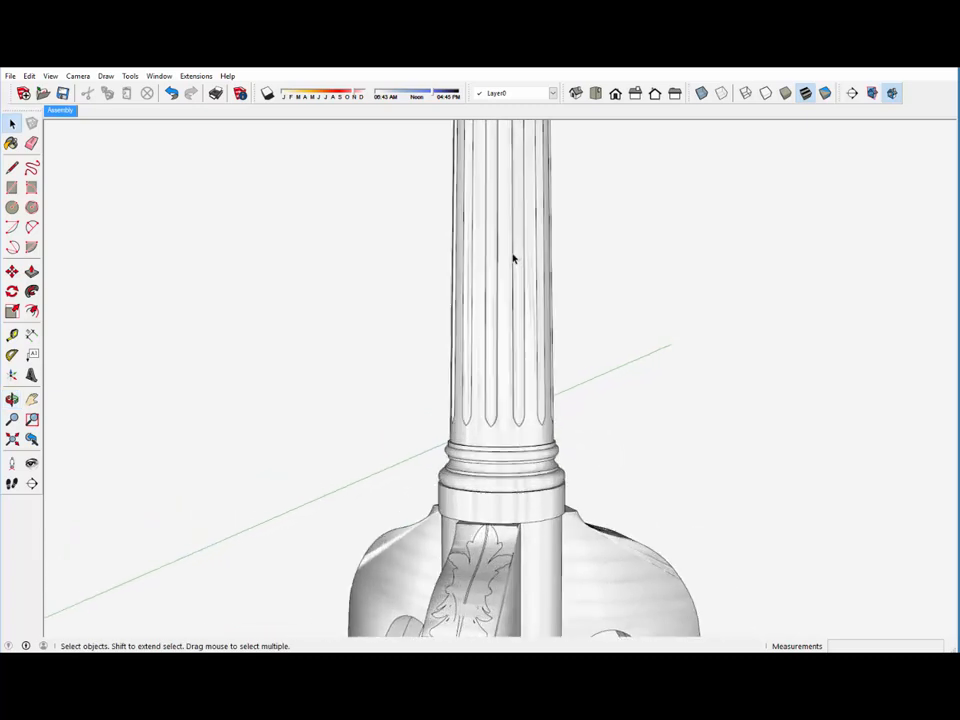
pyautogui.moveTo(499, 328); pyautogui.dragTo(456, 422, button='middle')
pyautogui.moveTo(544, 418); pyautogui.dragTo(489, 439, button='middle')
pyautogui.scroll(-2, 487, 437)
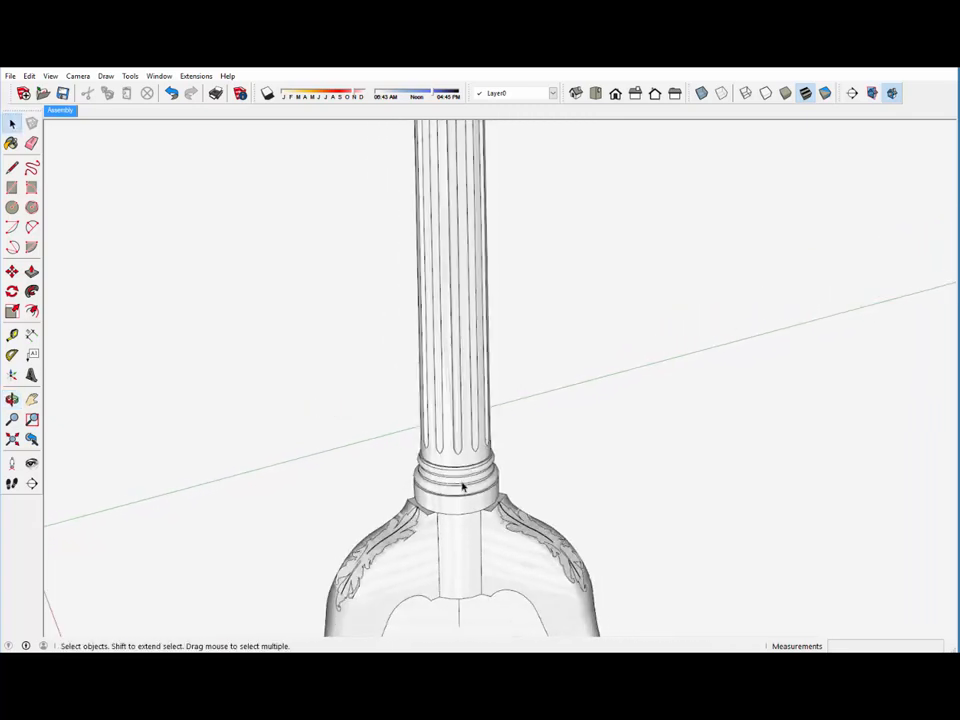
pyautogui.scroll(-3, 462, 487)
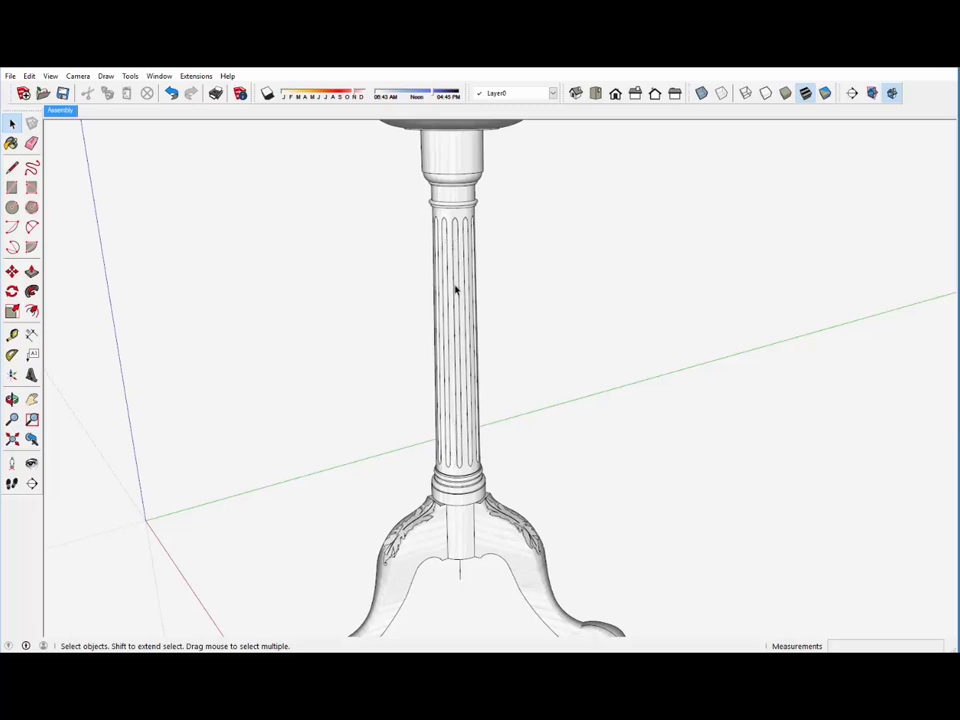
pyautogui.scroll(-6, 455, 295)
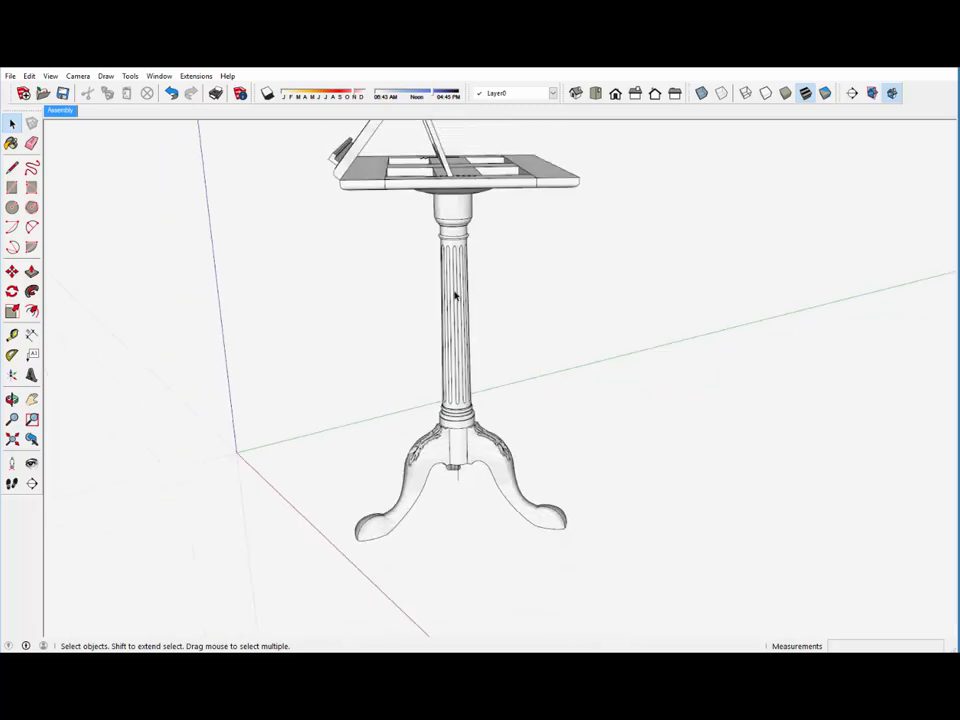
pyautogui.scroll(-2, 462, 302)
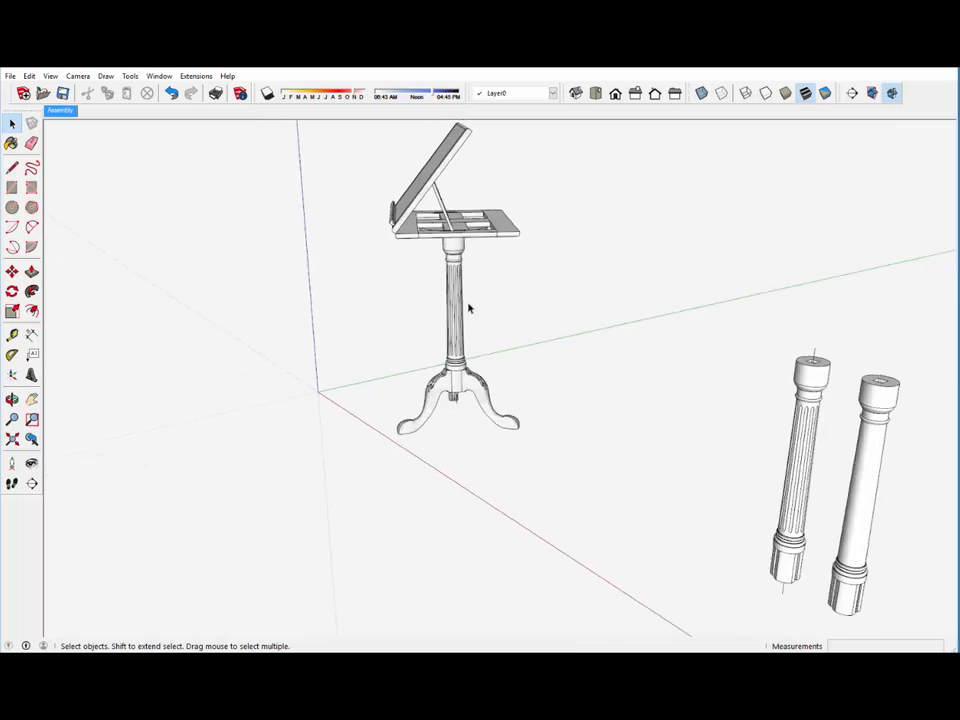
# - Compare the separate fluted column with the plain turned column by selecting each, and view the neighbouring cylinders
pyautogui.click(815, 415)
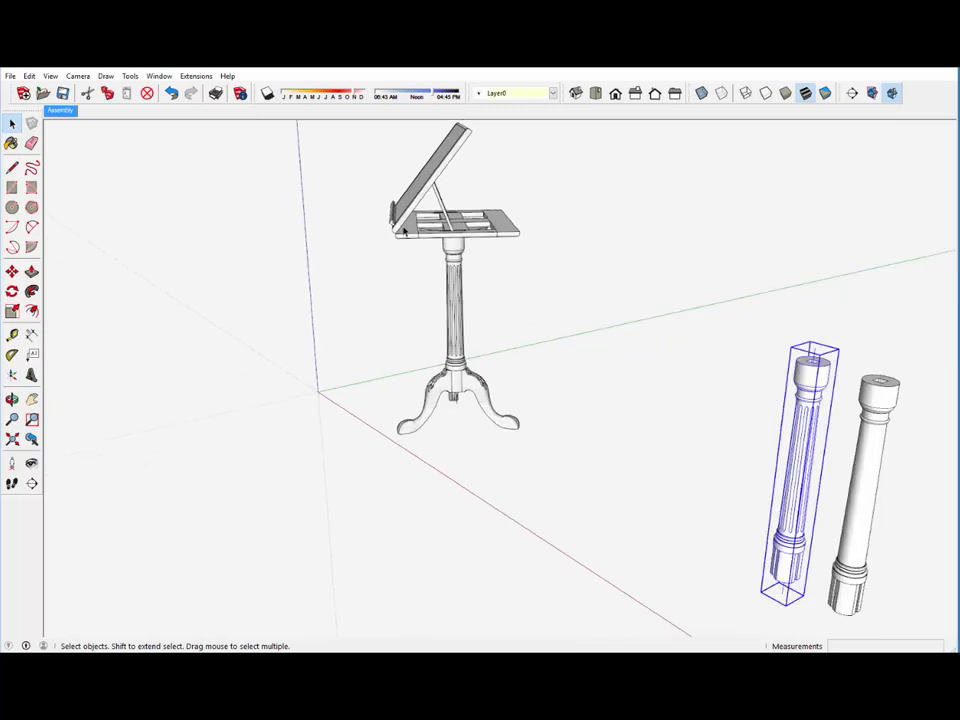
pyautogui.scroll(-4, 405, 232)
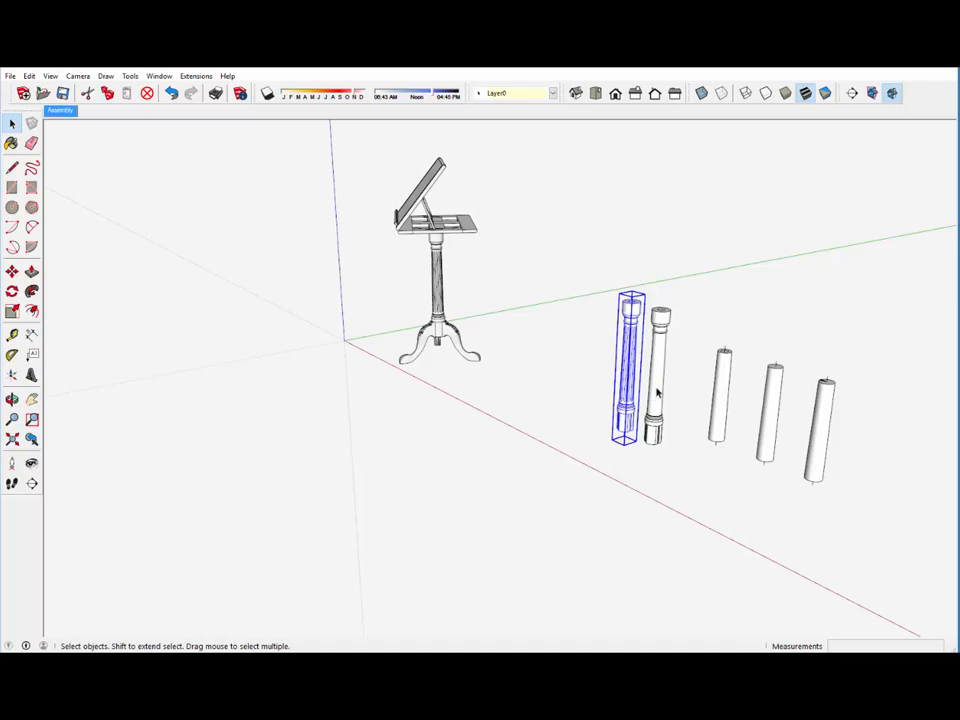
pyautogui.scroll(5, 657, 392)
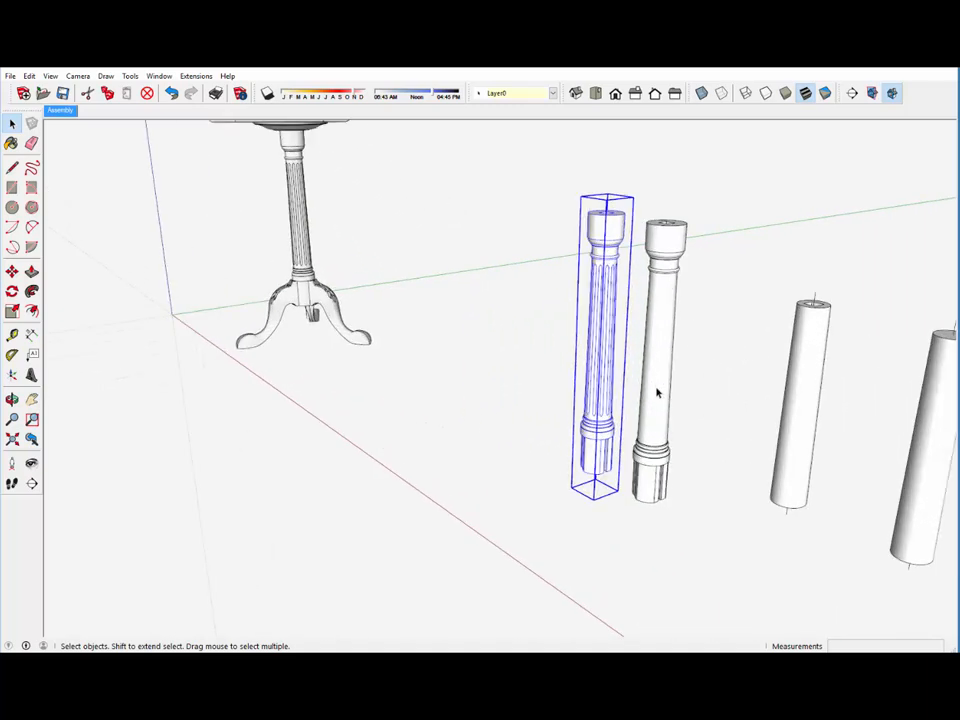
pyautogui.click(658, 314)
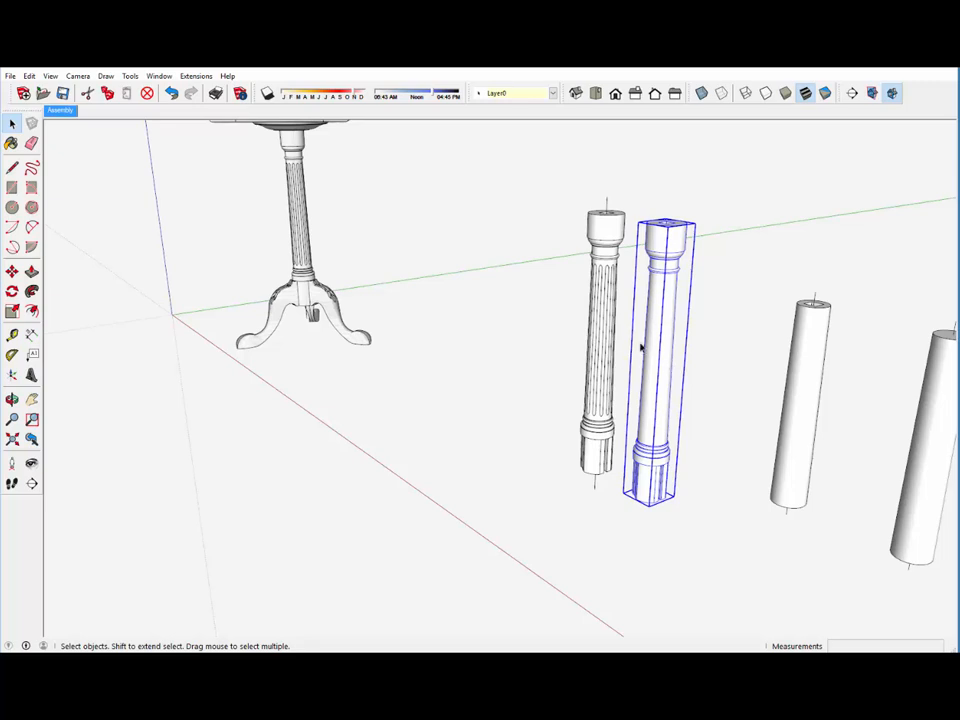
pyautogui.scroll(-3, 305, 260)
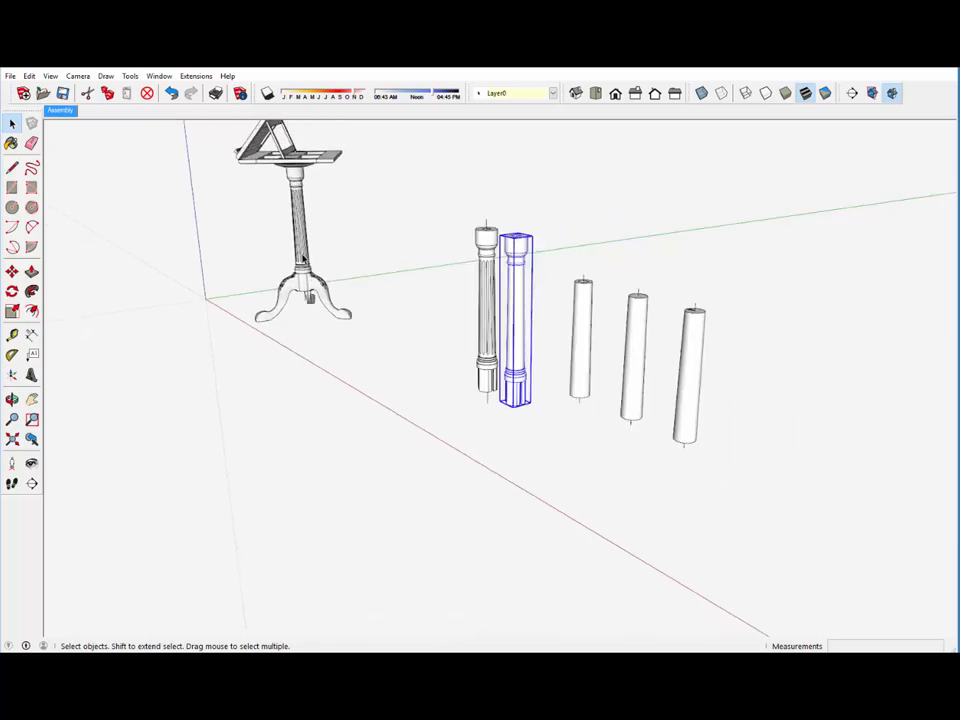
pyautogui.scroll(4, 584, 336)
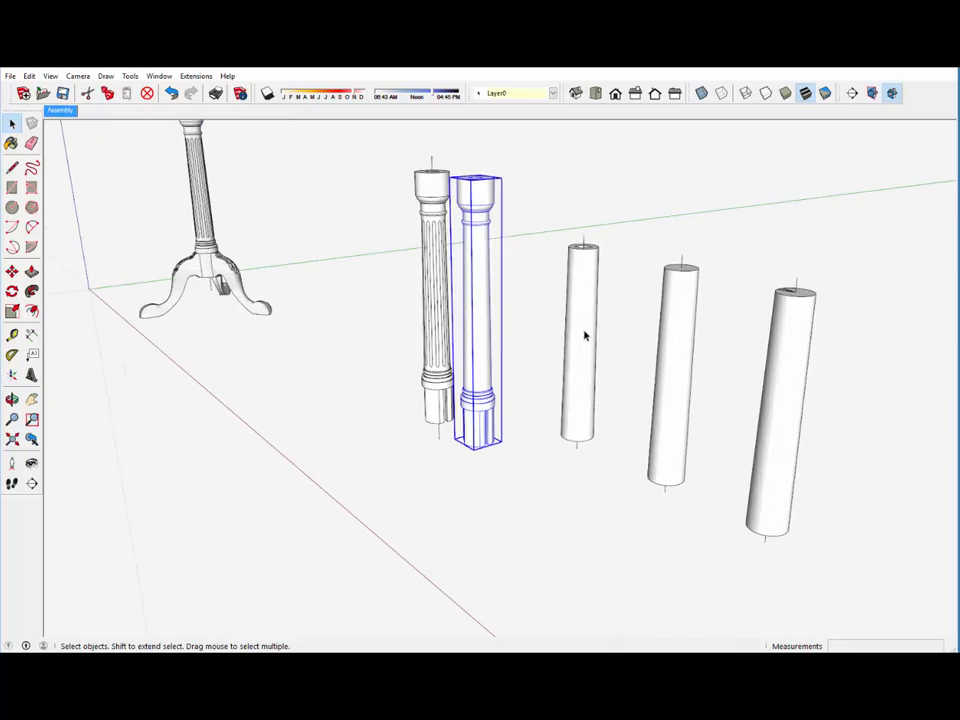
pyautogui.scroll(2, 587, 296)
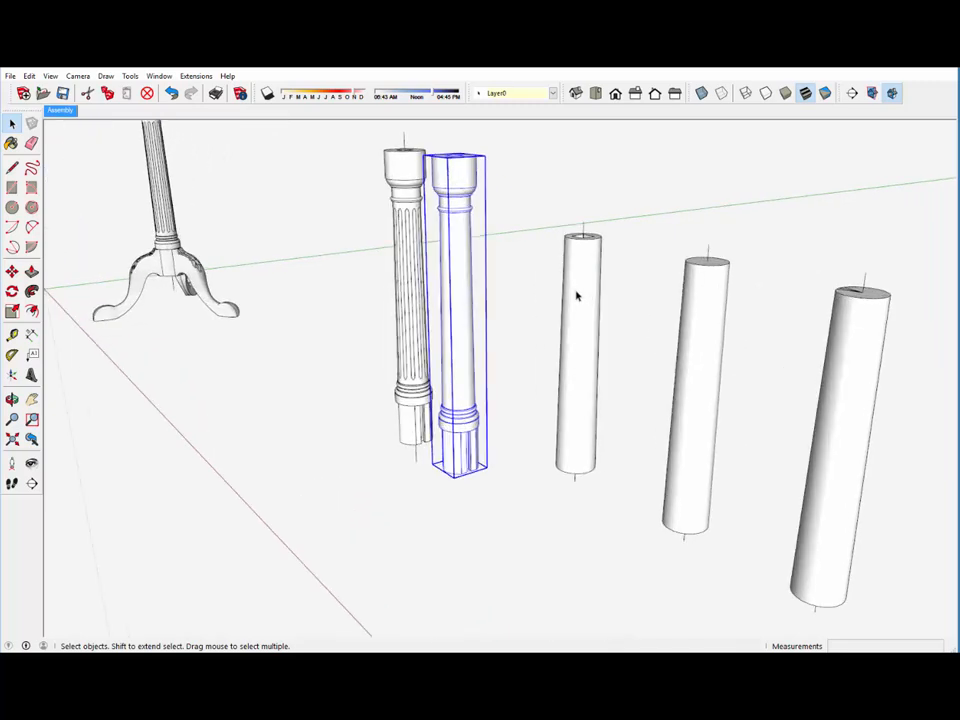
# - Open the plain column component for editing, select its tapered shaft, and close the component again
pyautogui.rightClick(461, 242)
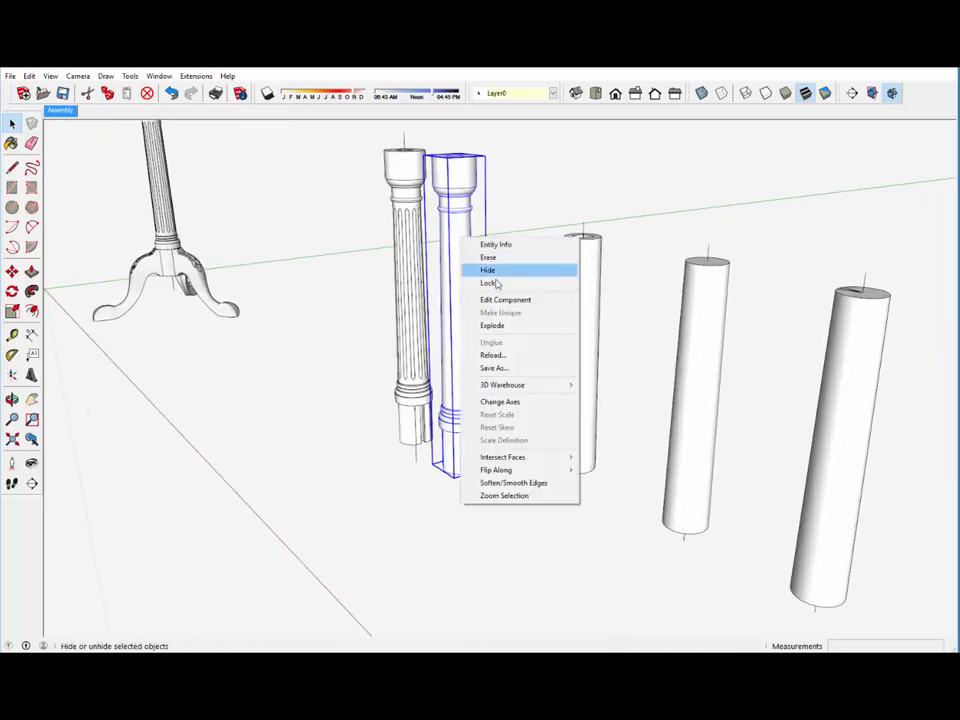
pyautogui.click(499, 298)
pyautogui.click(456, 262)
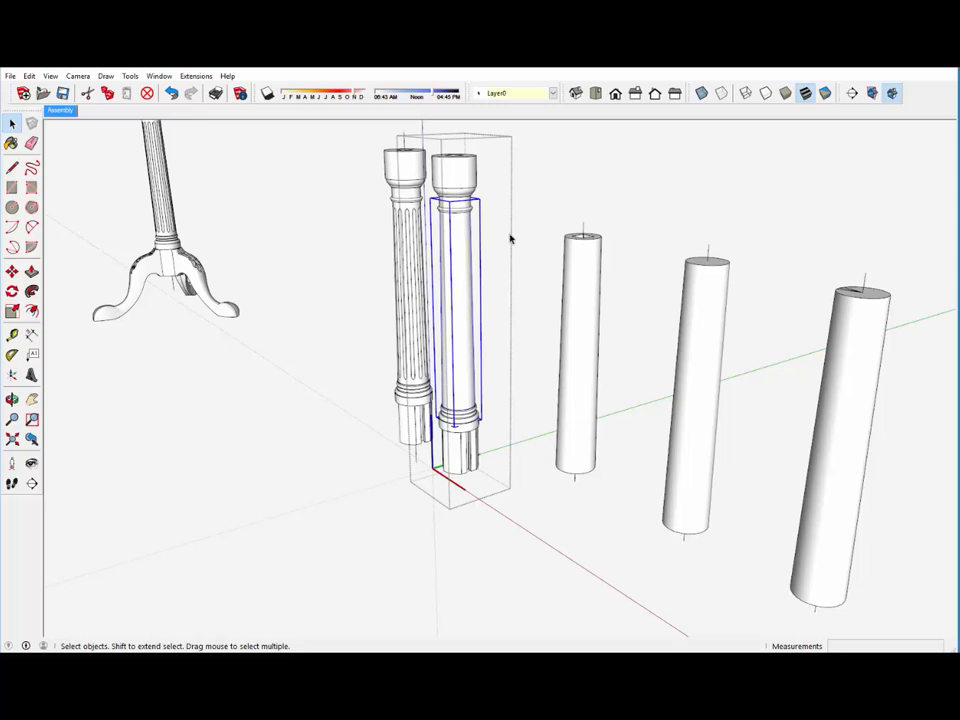
pyautogui.rightClick(540, 199)
pyautogui.click(574, 206)
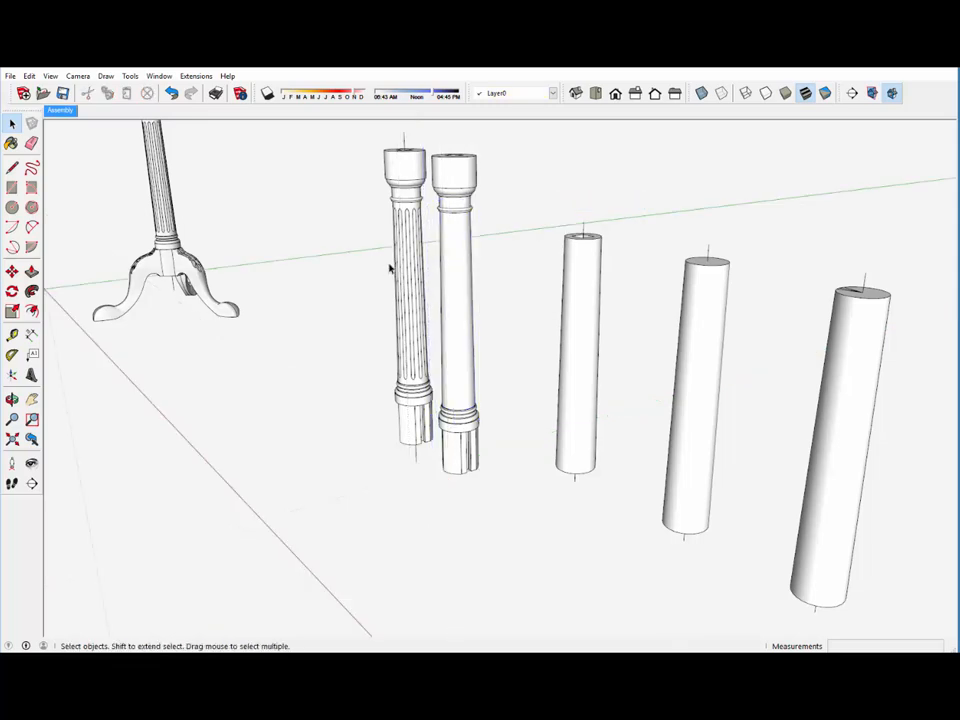
# - Examine the three plain cylinders, selecting the middle one and inspecting the wedge segments at the top of the last one
pyautogui.scroll(-3, 400, 265)
pyautogui.moveTo(524, 251)
pyautogui.mouseDown(button='middle')
pyautogui.moveTo(510, 304)
pyautogui.moveTo(523, 328)
pyautogui.moveTo(533, 266)
pyautogui.mouseUp(button='middle')
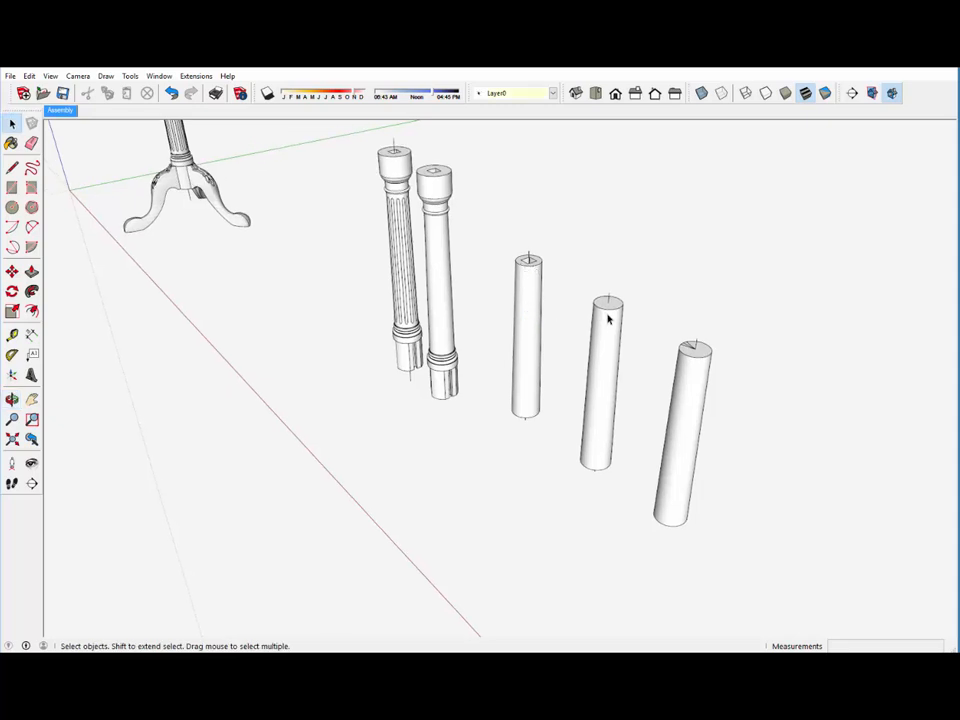
pyautogui.click(607, 318)
pyautogui.scroll(-3, 523, 292)
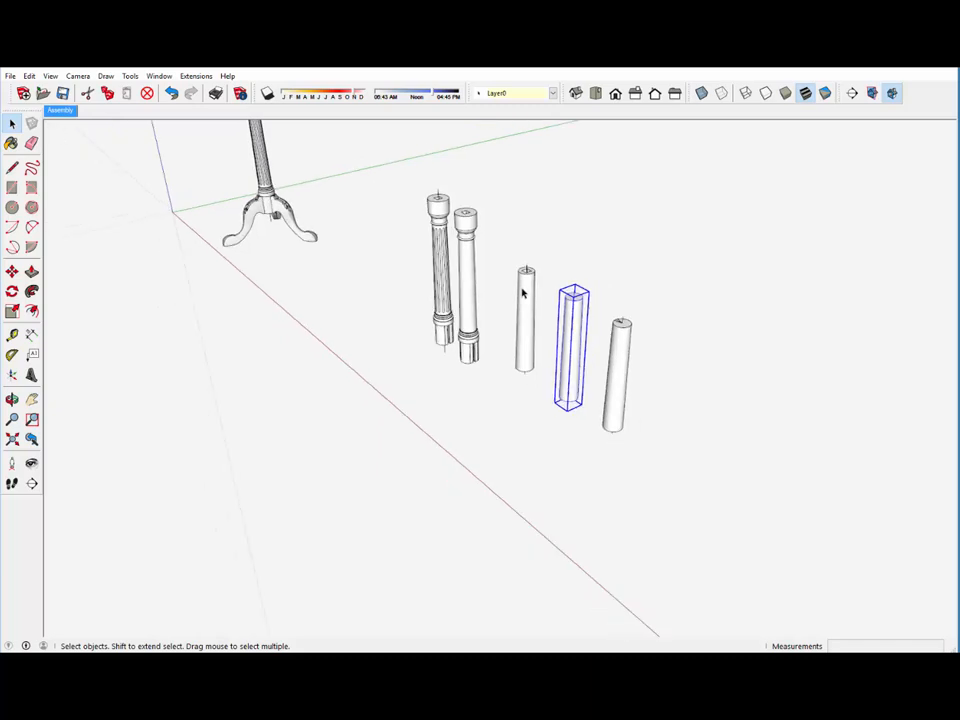
pyautogui.scroll(2, 622, 388)
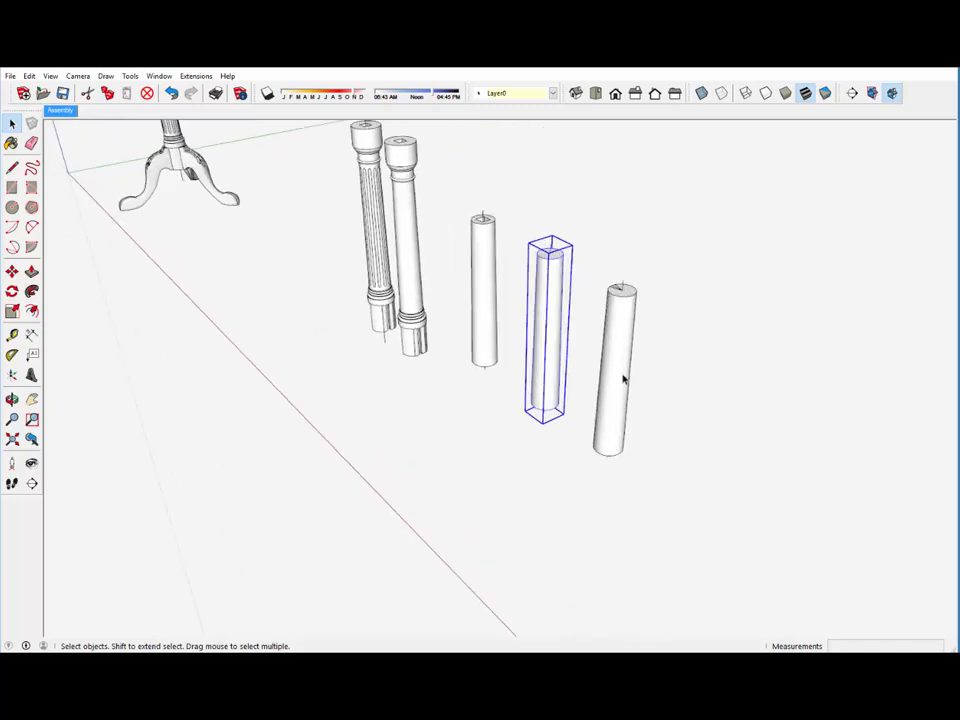
pyautogui.scroll(4, 632, 313)
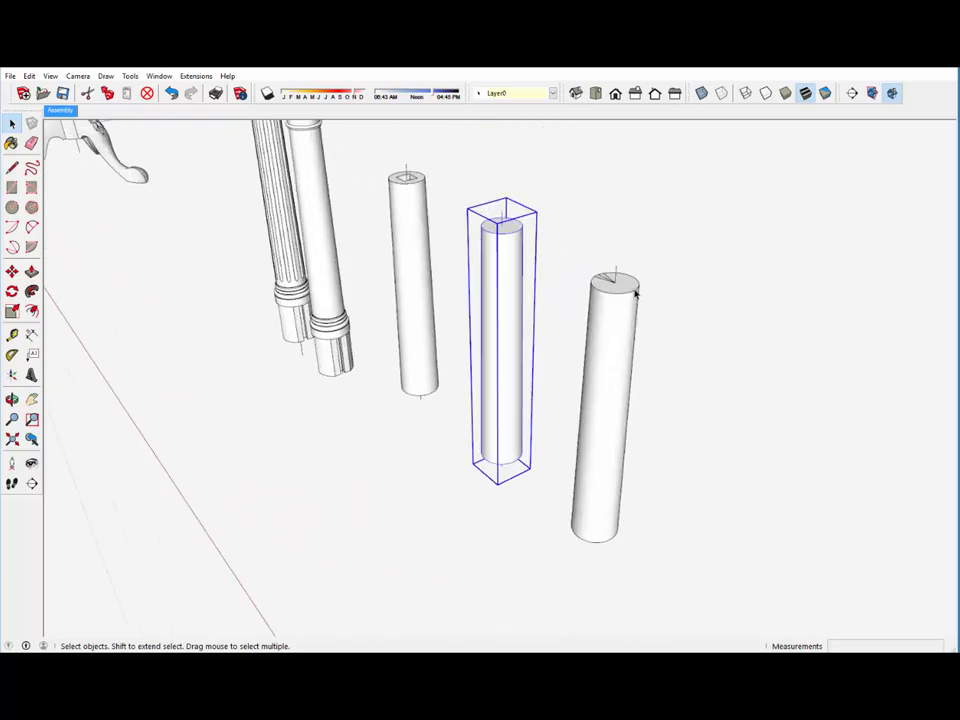
pyautogui.scroll(2, 630, 304)
pyautogui.moveTo(630, 304); pyautogui.dragTo(705, 309, button='middle')
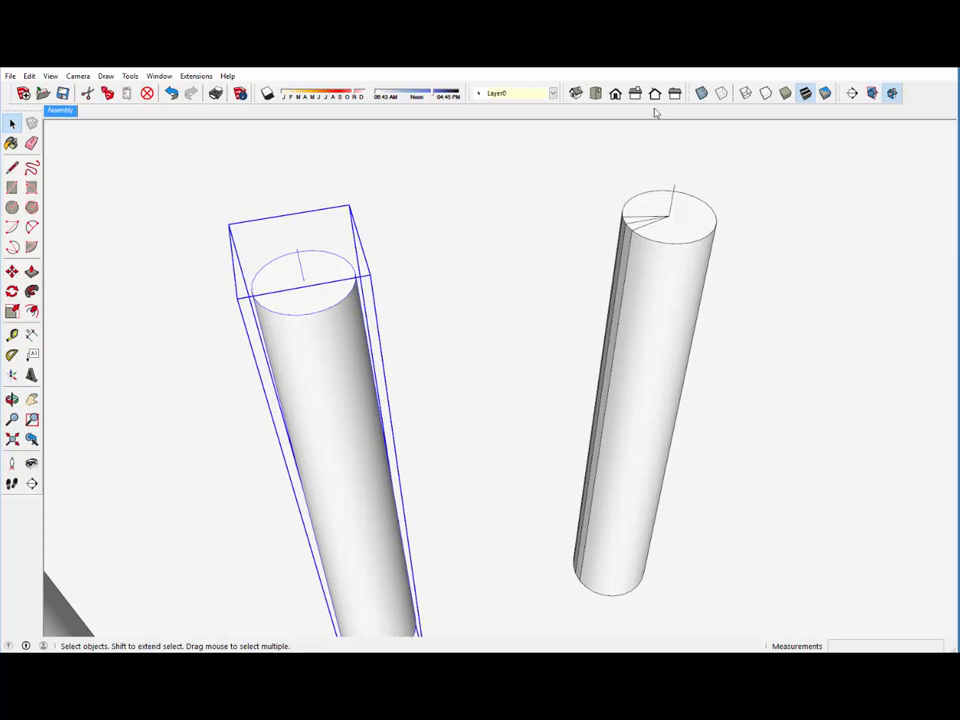
# - Turn on the X-ray face style and inspect the segmented cylinder's centre line and both ends
pyautogui.click(701, 93)
pyautogui.scroll(1, 707, 228)
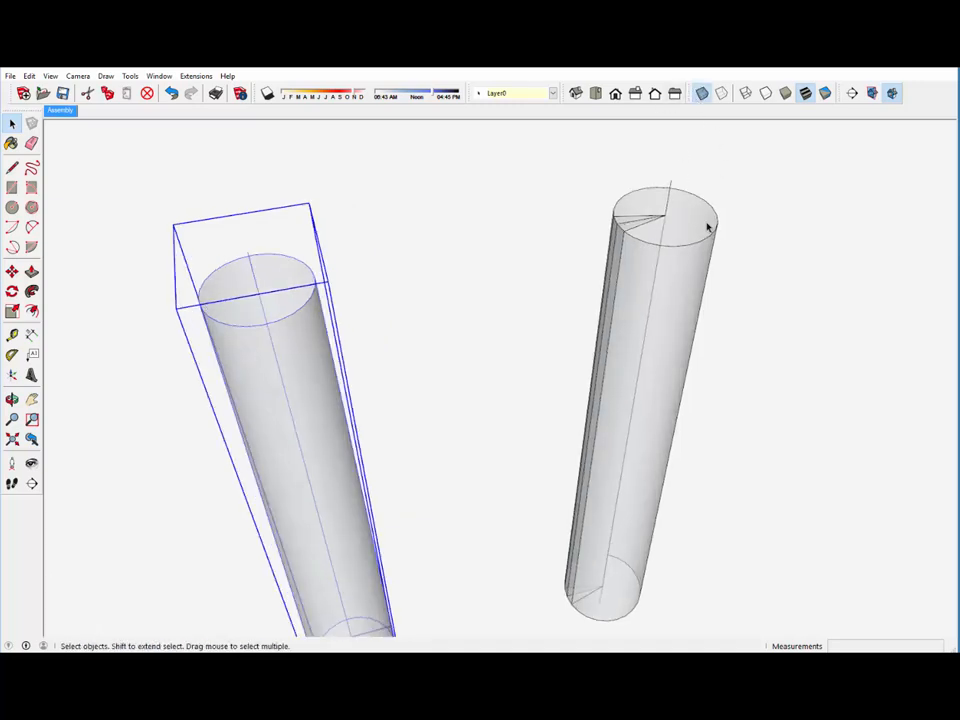
pyautogui.scroll(3, 605, 608)
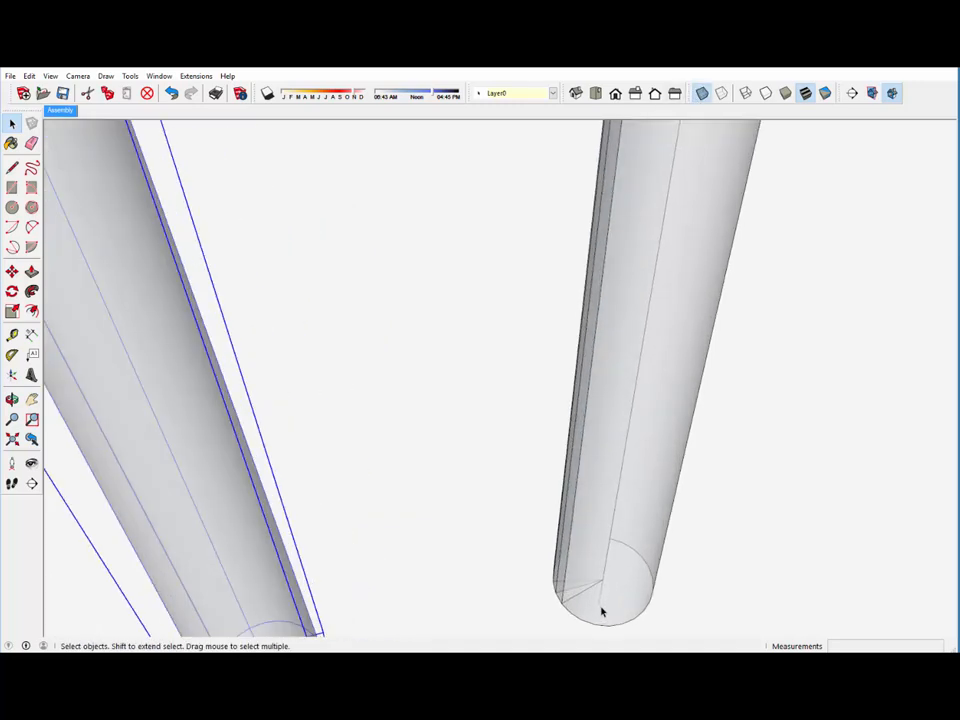
pyautogui.scroll(-4, 601, 611)
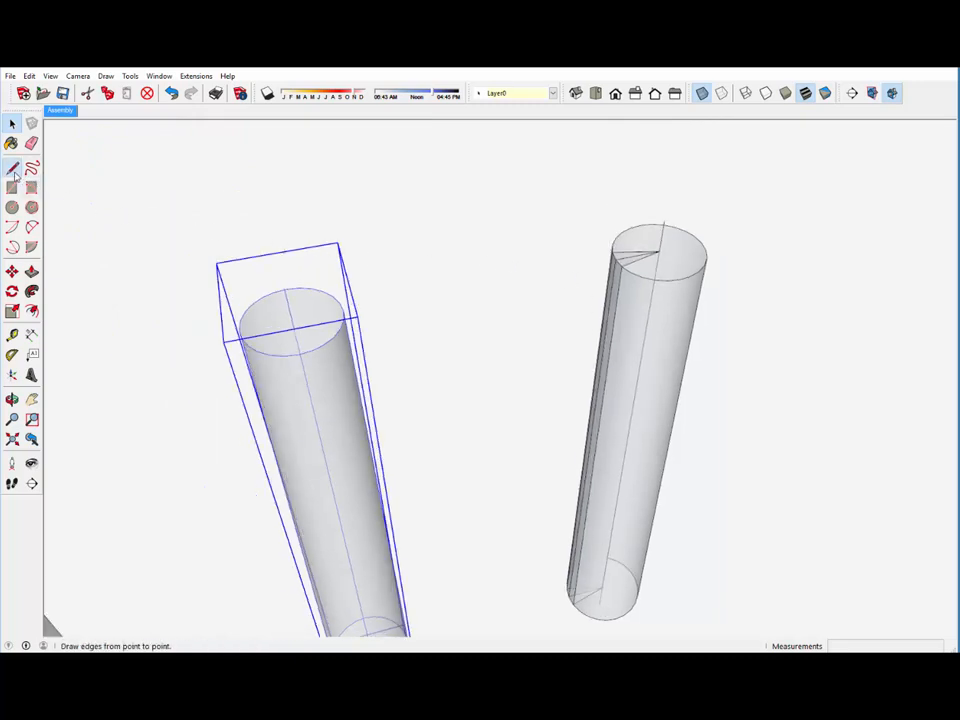
# - Trace the wedge lines from the centre of the segmented cylinder's top face out to its rim with the Line tool
pyautogui.click(11, 167)
pyautogui.click(659, 250)
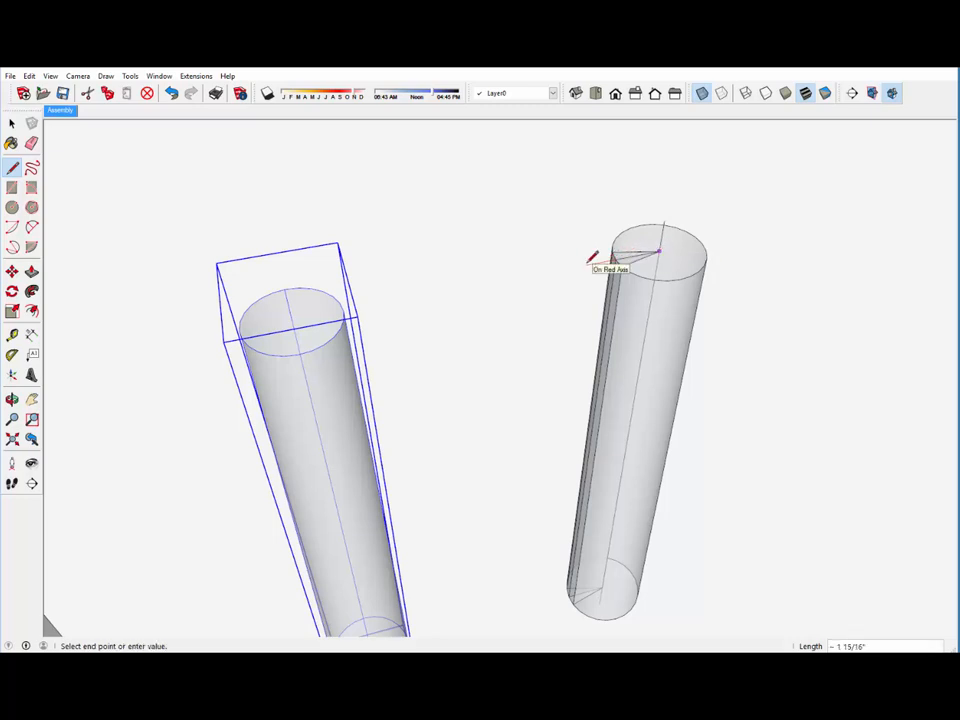
pyautogui.click(612, 256)
pyautogui.scroll(4, 639, 253)
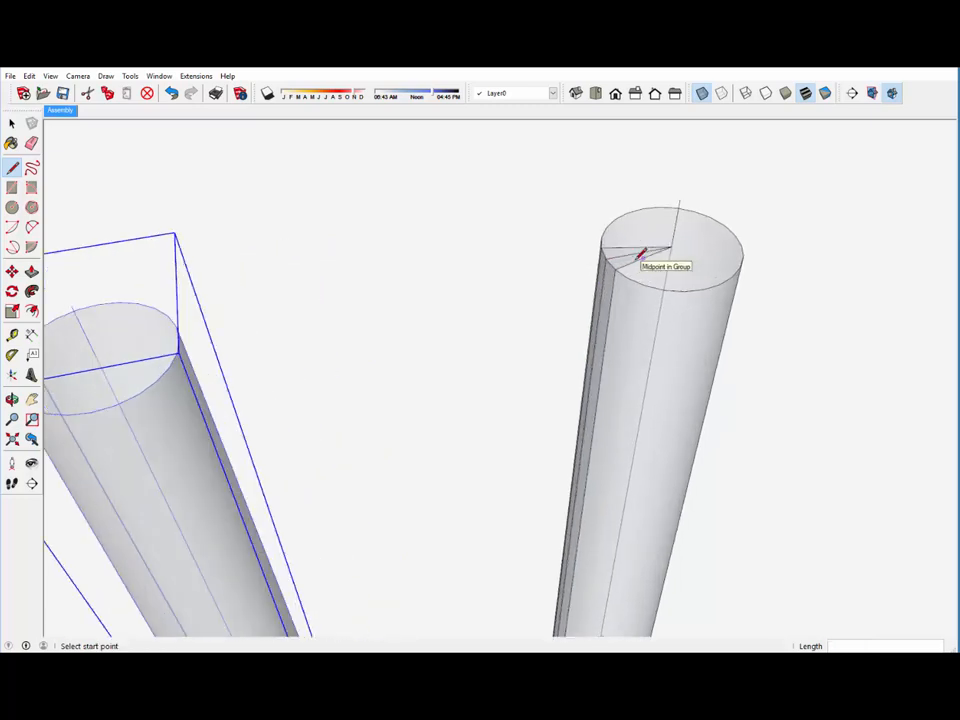
pyautogui.scroll(3, 640, 254)
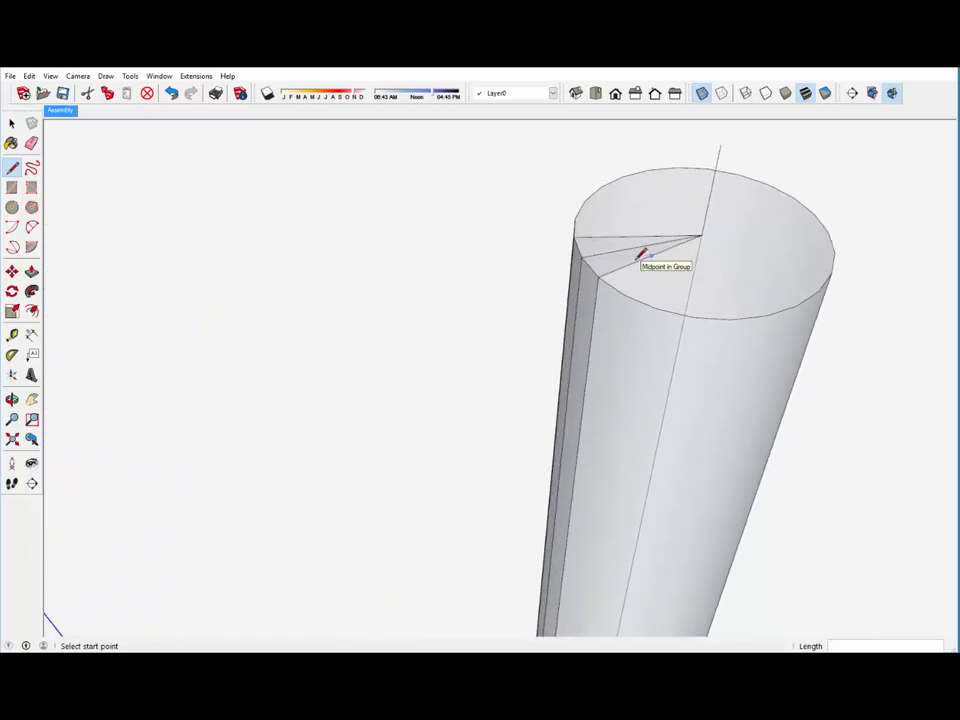
pyautogui.click(708, 232)
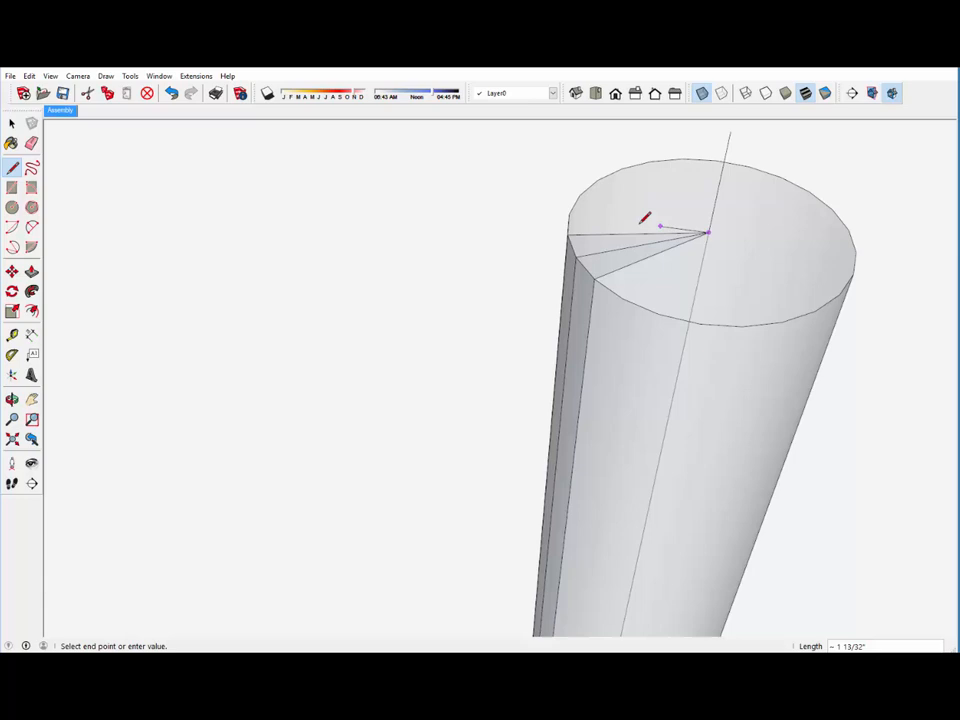
pyautogui.click(569, 236)
# - Open the segmented cylinder's group for editing
pyautogui.scroll(-3, 572, 224)
pyautogui.scroll(-3, 572, 224)
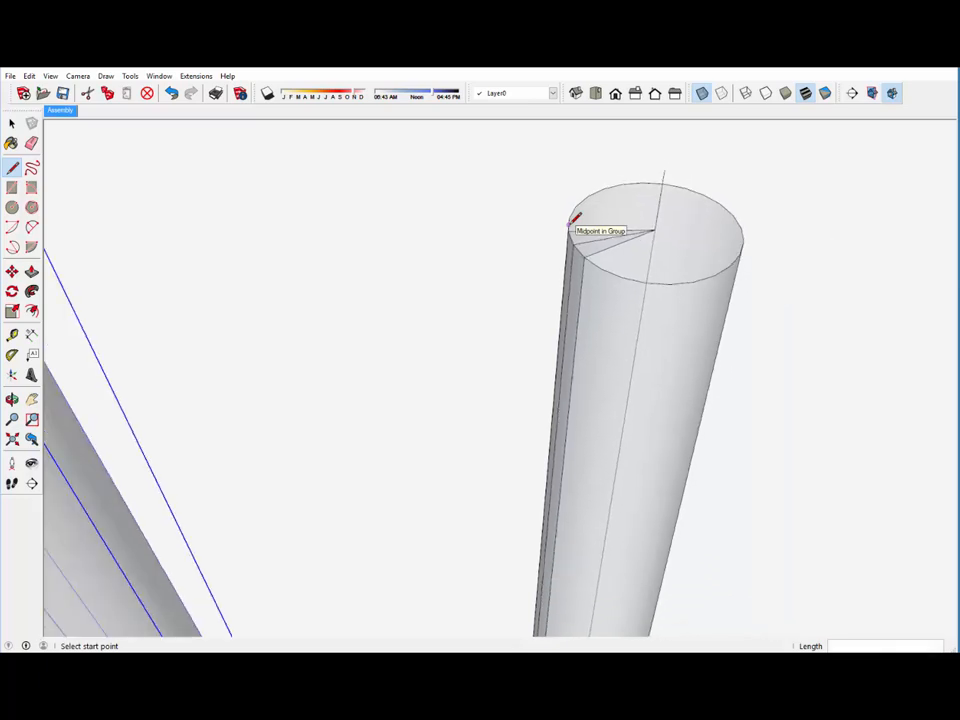
pyautogui.scroll(-2, 575, 218)
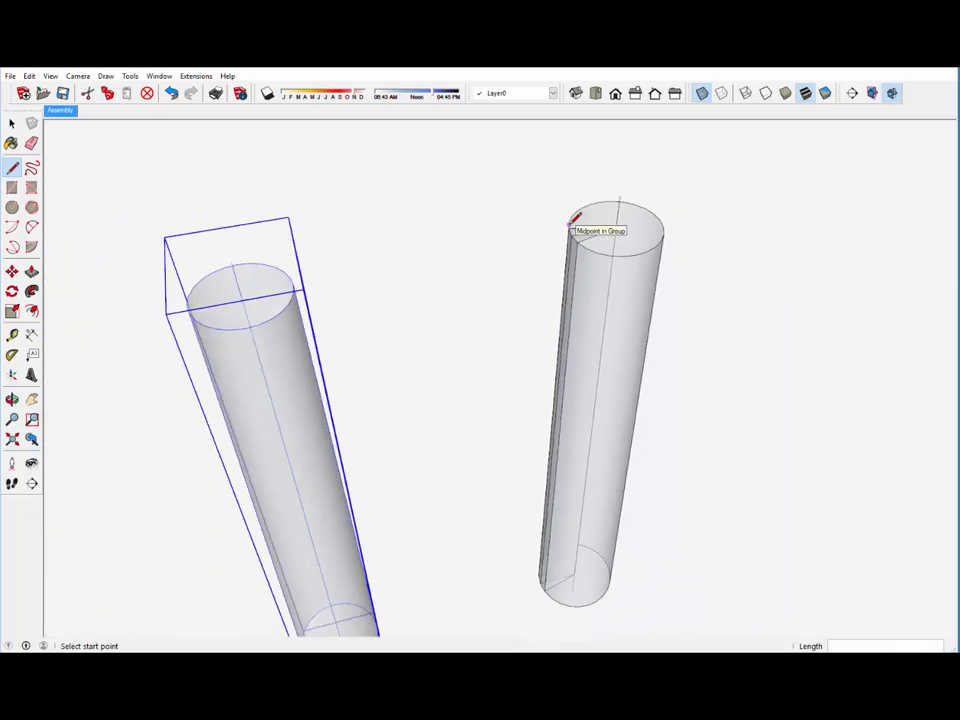
pyautogui.rightClick(607, 284)
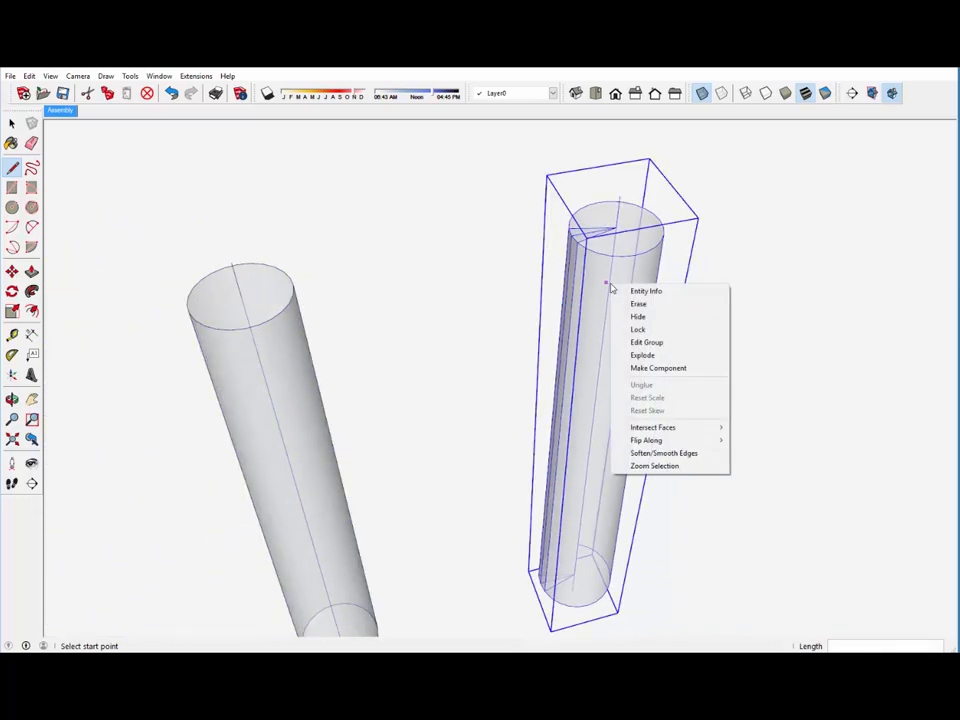
pyautogui.click(640, 342)
# - Erase the segmented cylinder's curved wall and the parts of its top and bottom faces outside the narrow wedges
pyautogui.moveTo(242, 364); pyautogui.dragTo(317, 364, button='middle')
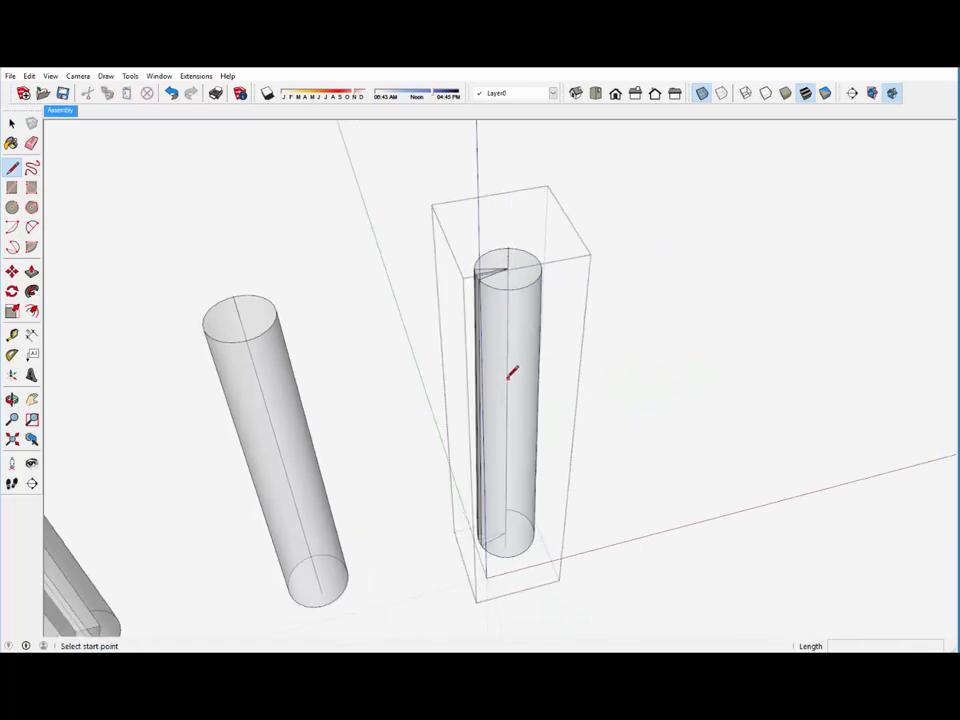
pyautogui.press('o')
pyautogui.moveTo(516, 379); pyautogui.dragTo(733, 369)
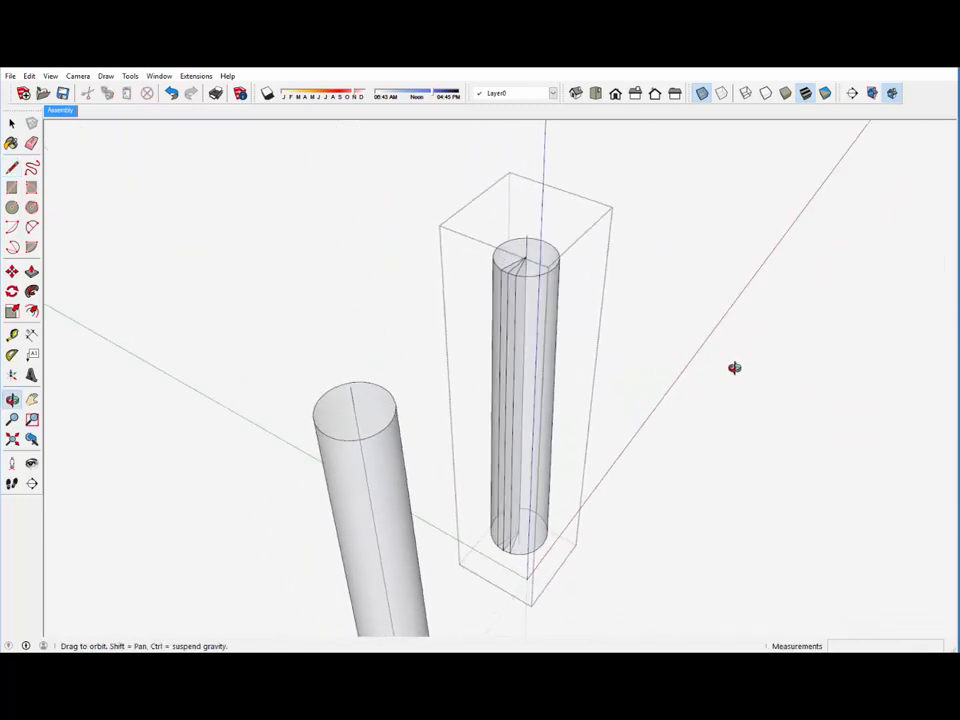
pyautogui.press('l')
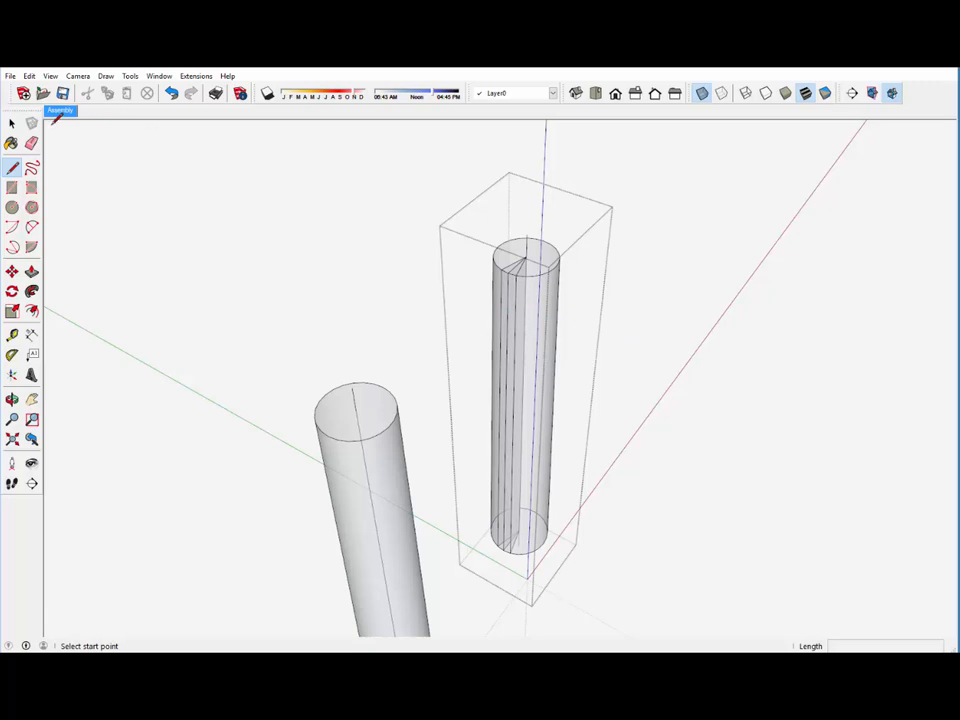
pyautogui.click(10, 123)
pyautogui.click(10, 123)
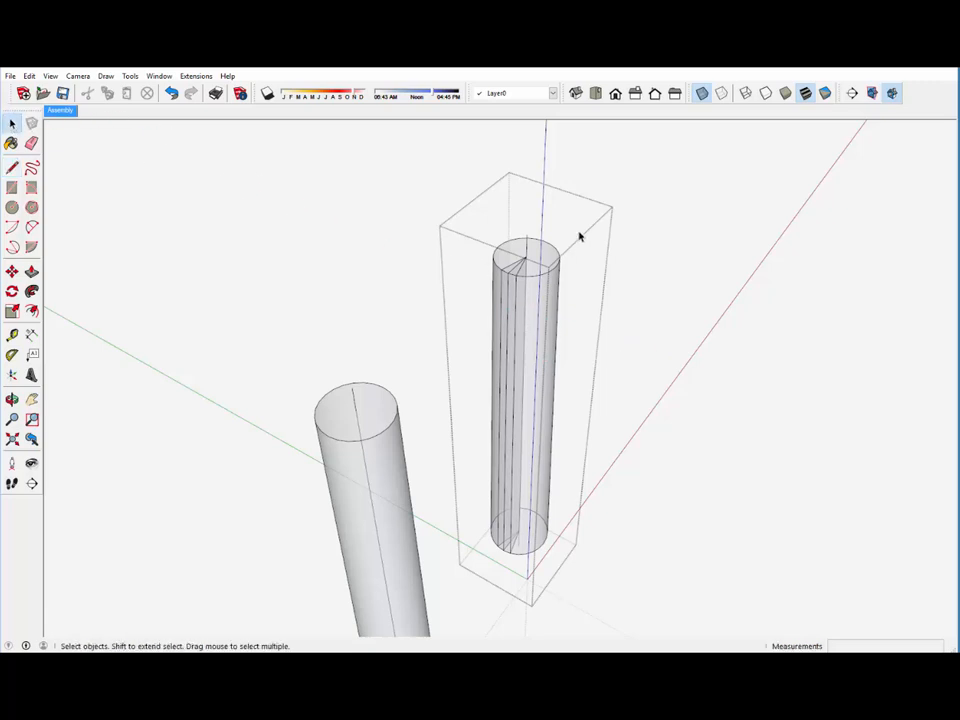
pyautogui.moveTo(580, 229); pyautogui.dragTo(534, 292)
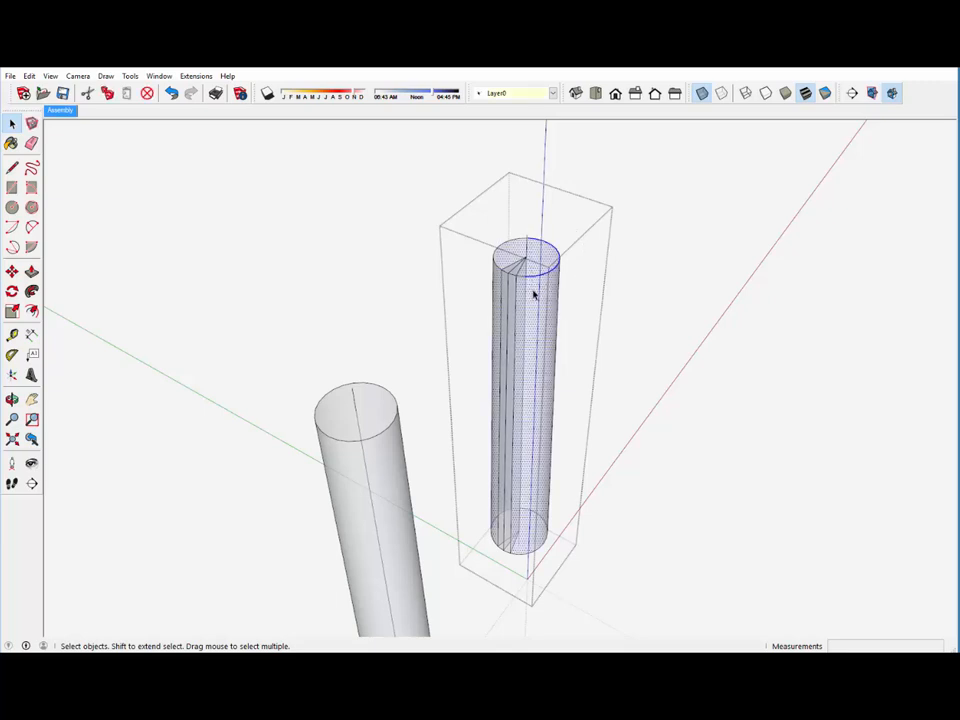
pyautogui.press('Delete')
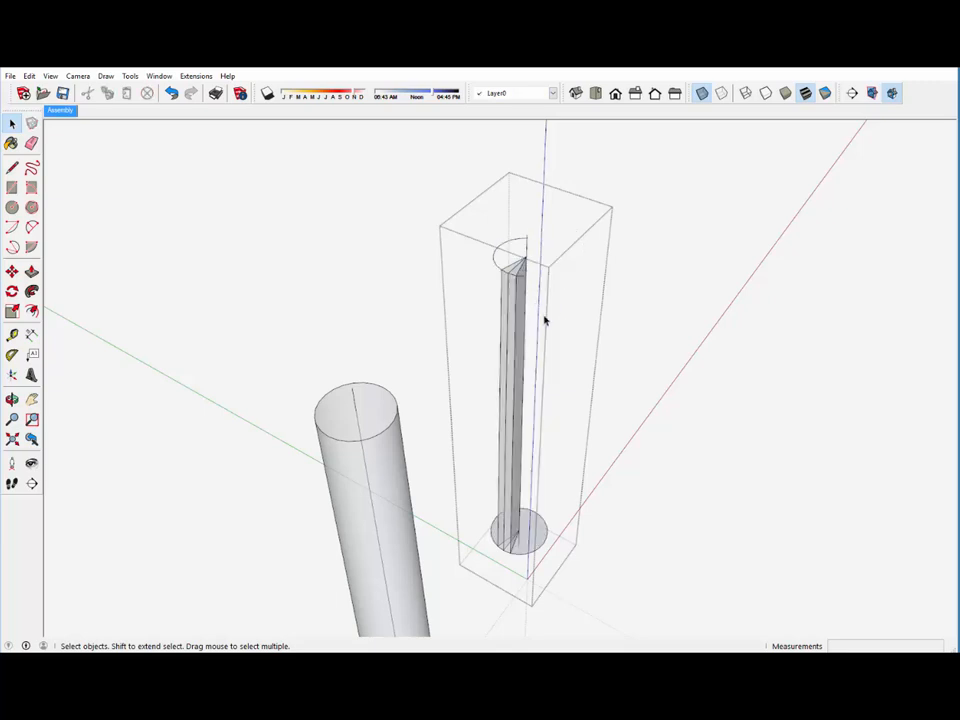
pyautogui.moveTo(550, 525); pyautogui.dragTo(528, 562)
pyautogui.press('Delete')
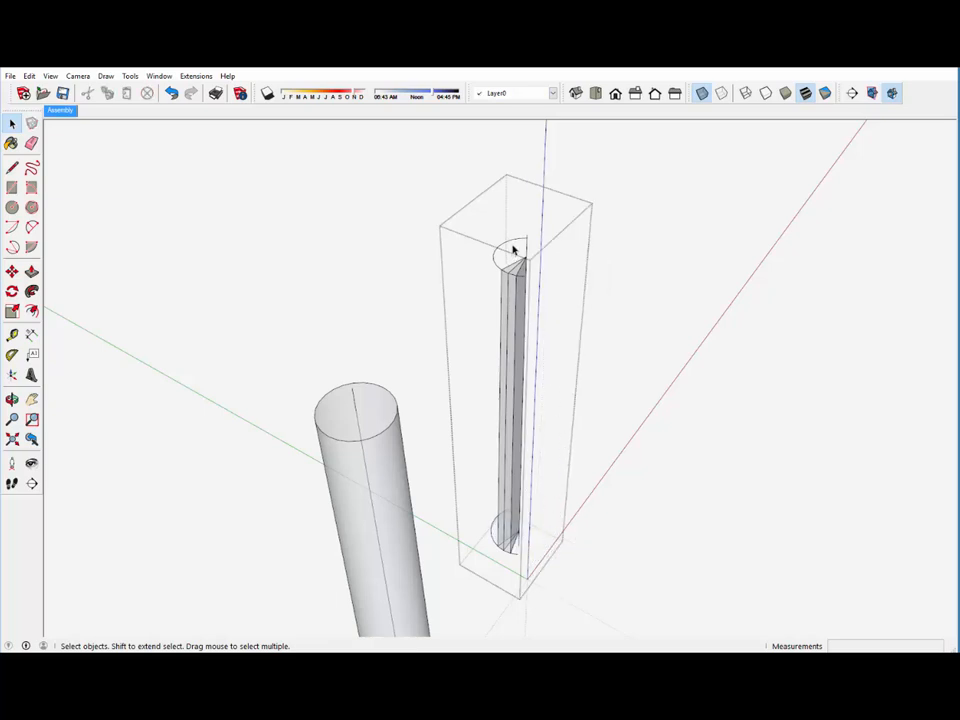
# - Erase the leftover rim arcs beside the wedges at both ends of the cylinder
pyautogui.moveTo(468, 259); pyautogui.dragTo(499, 252, button='middle')
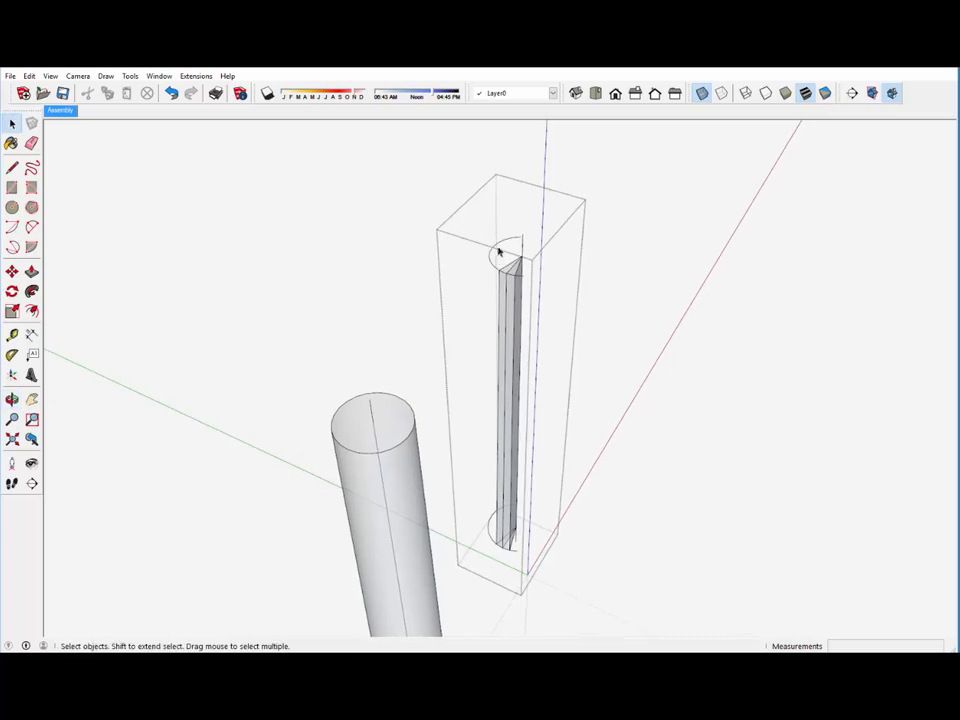
pyautogui.click(486, 258)
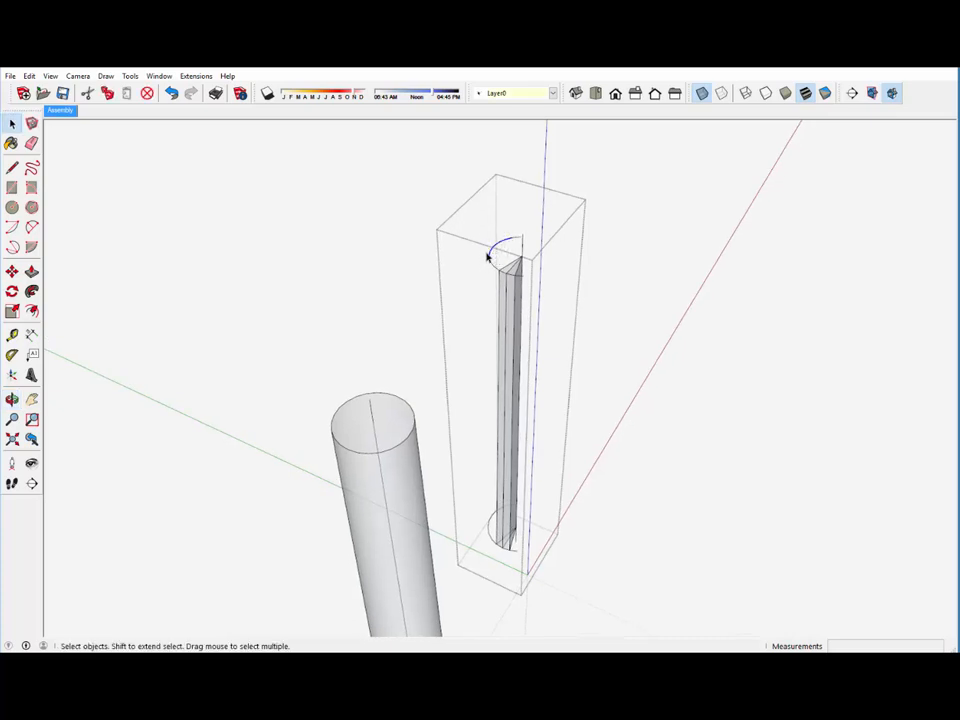
pyautogui.press('Delete')
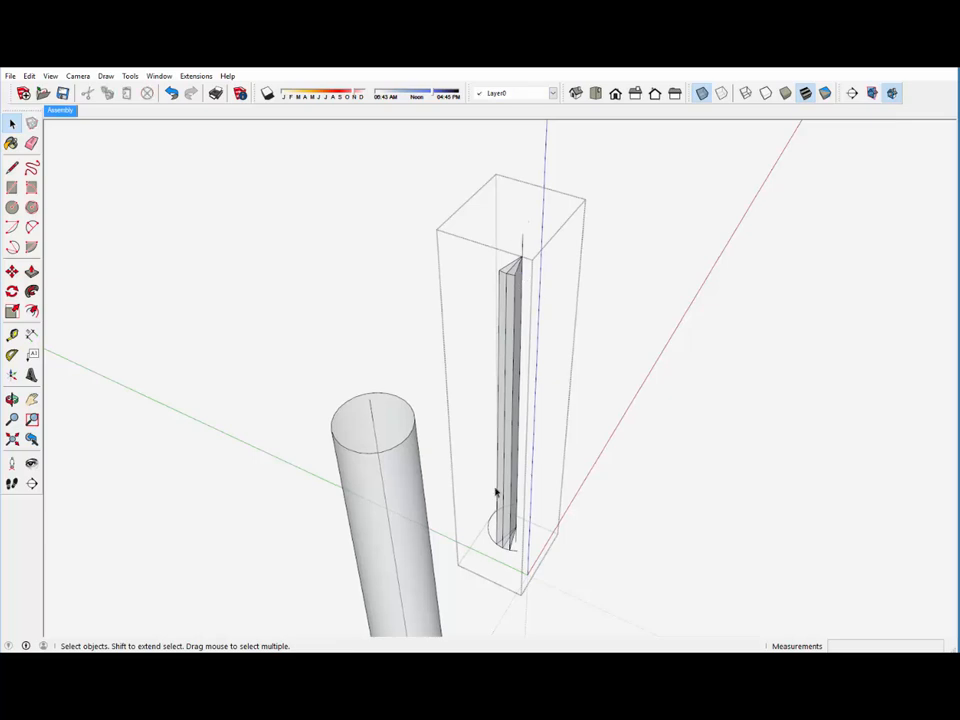
pyautogui.moveTo(498, 541); pyautogui.dragTo(528, 524, button='middle')
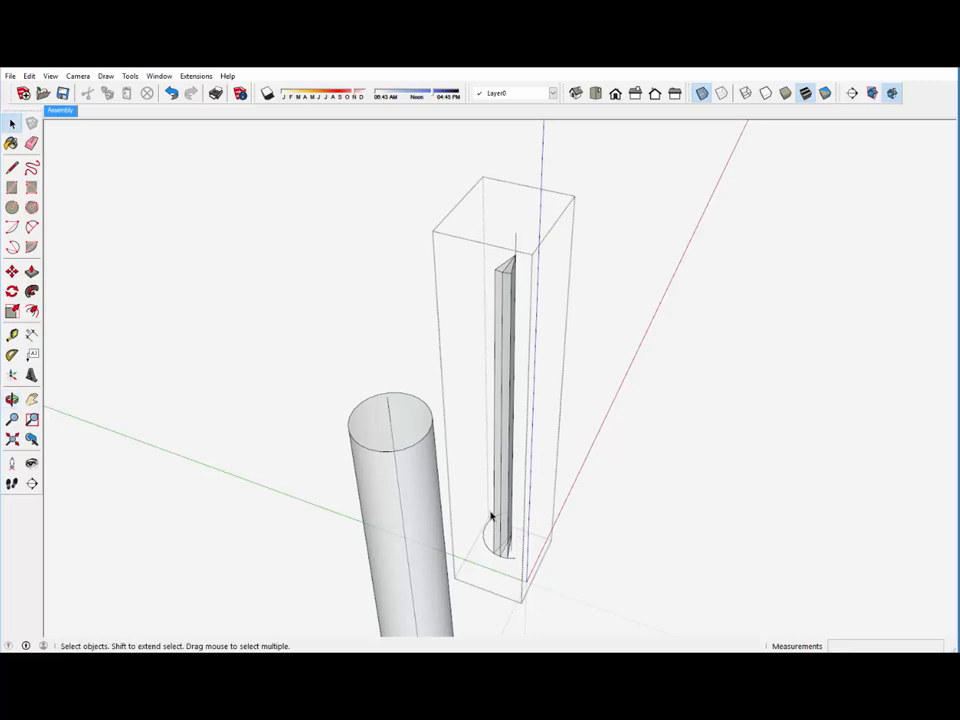
pyautogui.click(475, 554)
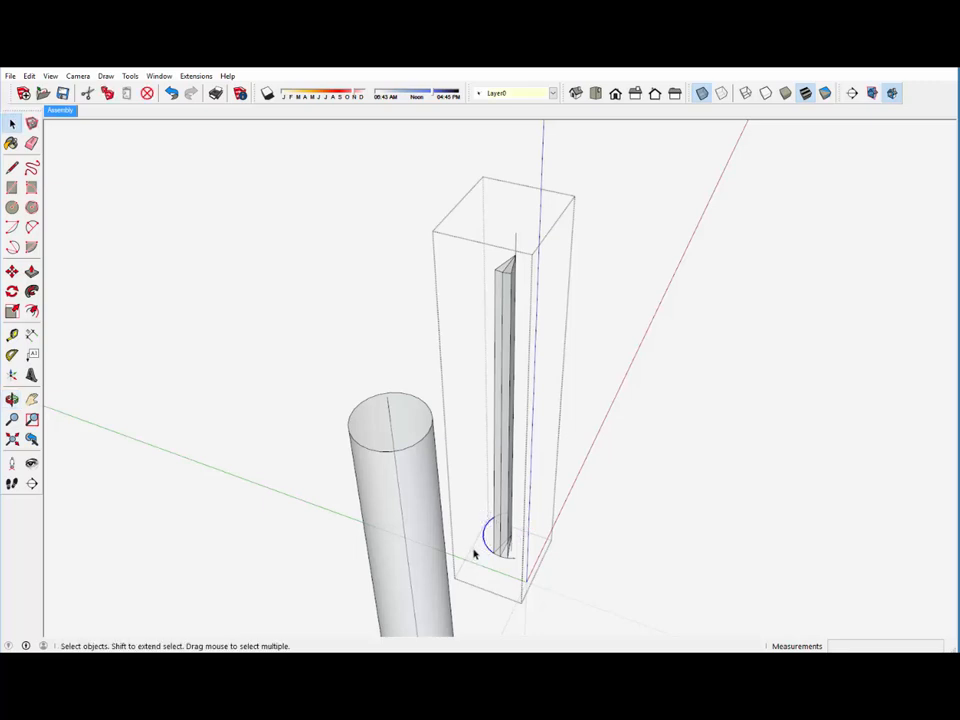
pyautogui.press('Delete')
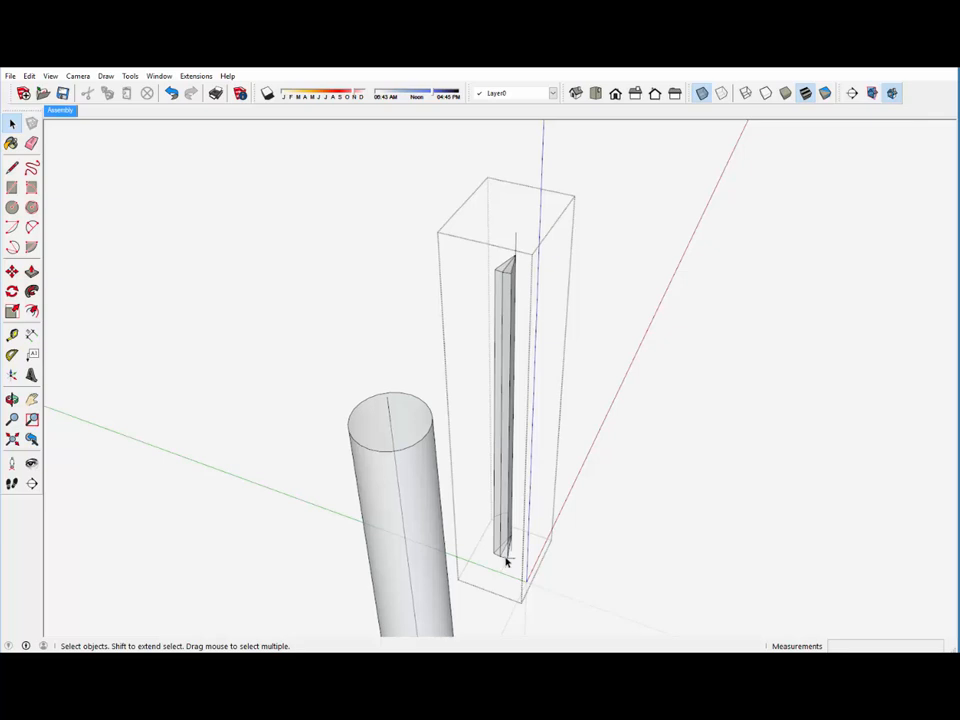
# - Turn off the X-ray face style to show the remaining wedges with solid faces
pyautogui.moveTo(495, 530); pyautogui.dragTo(652, 545, button='middle')
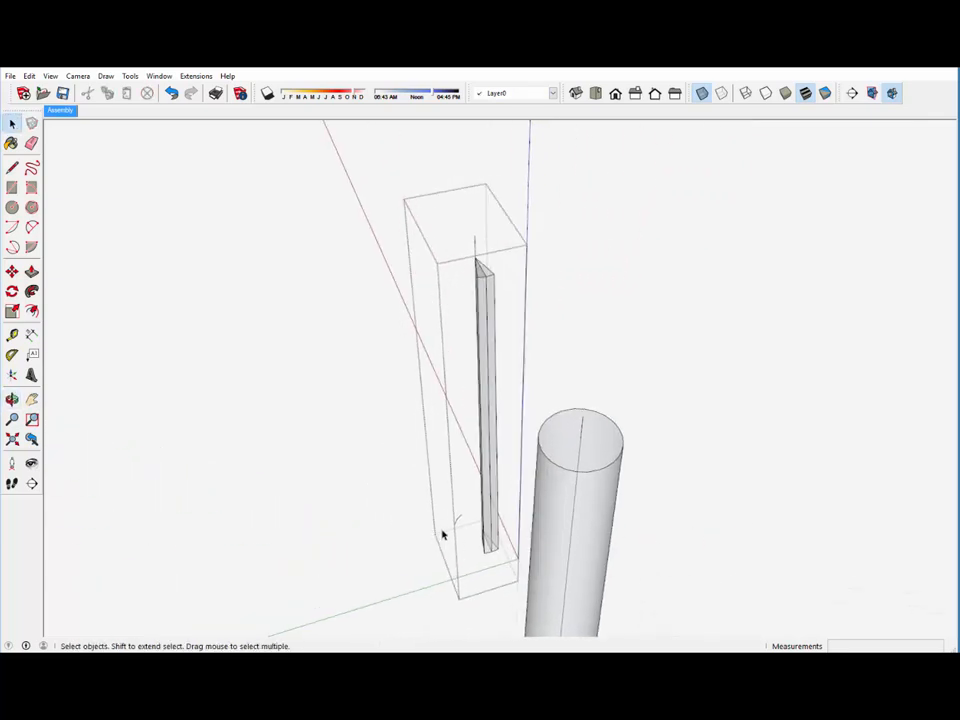
pyautogui.moveTo(452, 514); pyautogui.dragTo(40, 485, button='middle')
pyautogui.moveTo(531, 482); pyautogui.dragTo(281, 463, button='middle')
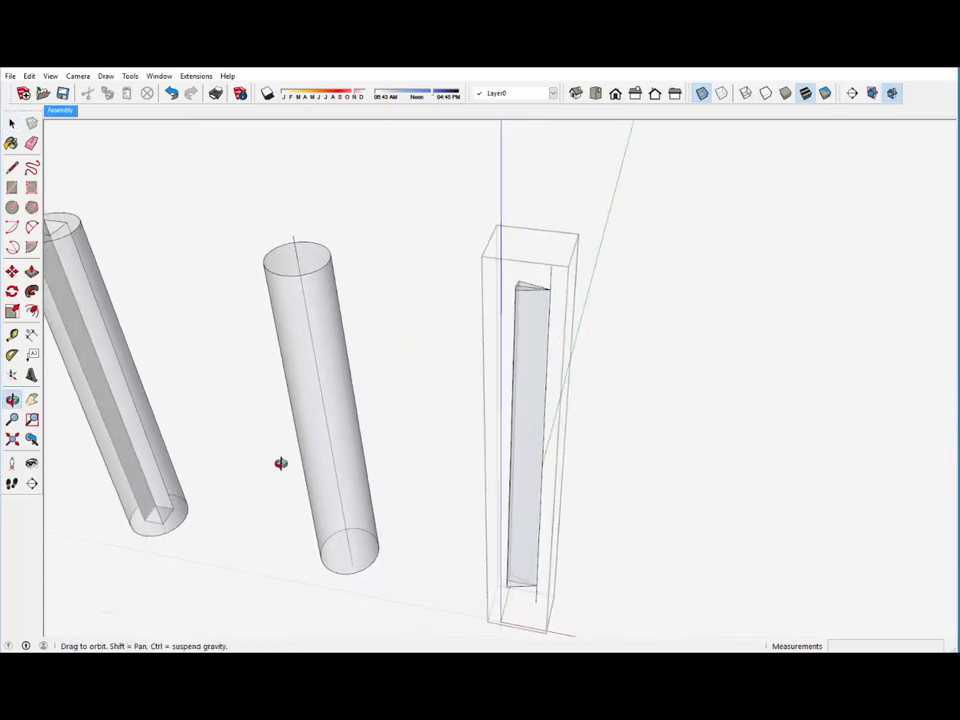
pyautogui.click(702, 93)
pyautogui.scroll(-3, 459, 171)
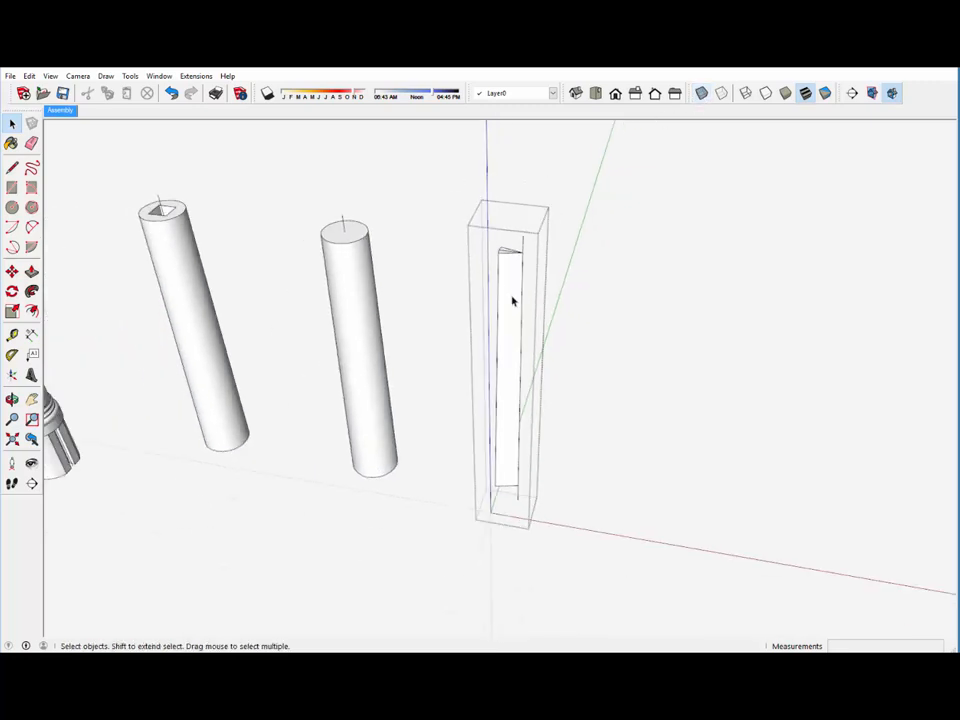
# - Erase the wedge's long side face and reverse the long face behind it
pyautogui.click(512, 300)
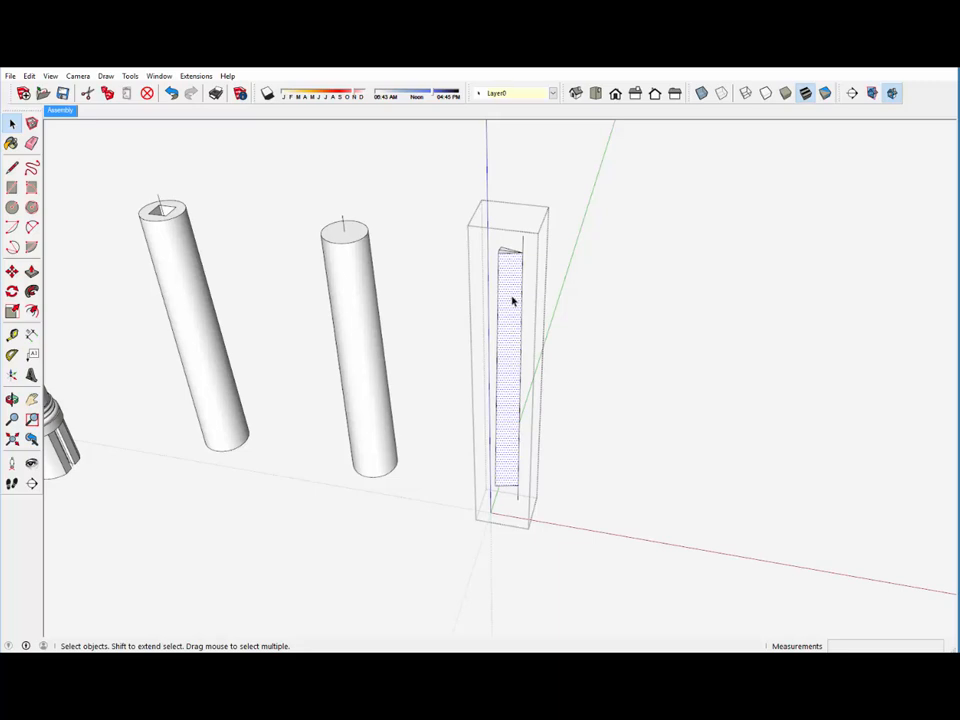
pyautogui.rightClick(512, 300)
pyautogui.click(530, 318)
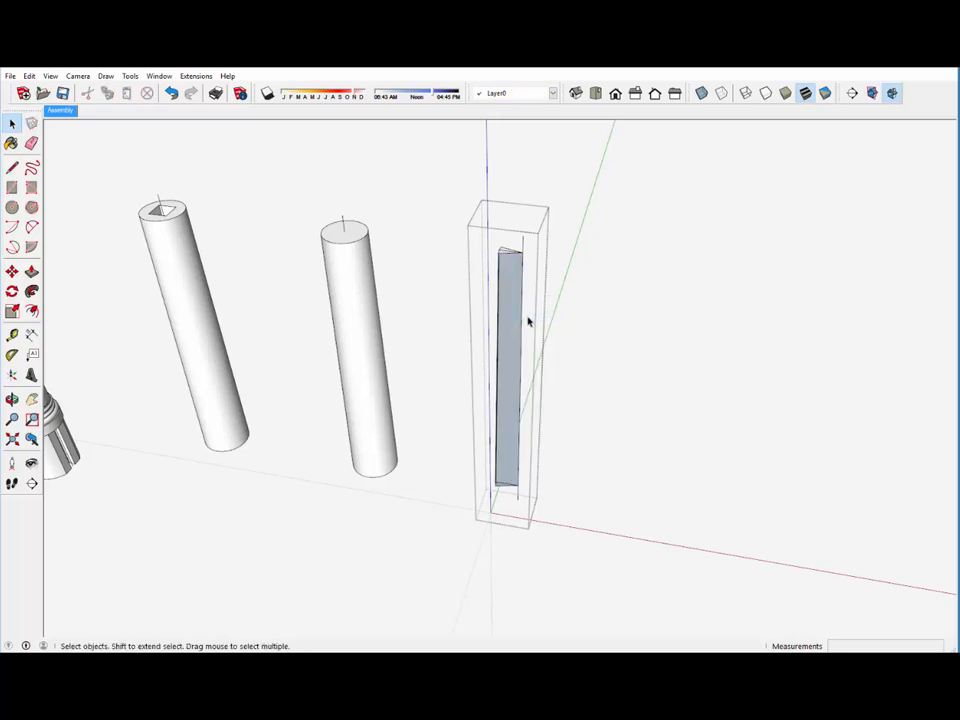
pyautogui.moveTo(528, 321); pyautogui.dragTo(467, 339, button='middle')
pyautogui.rightClick(506, 316)
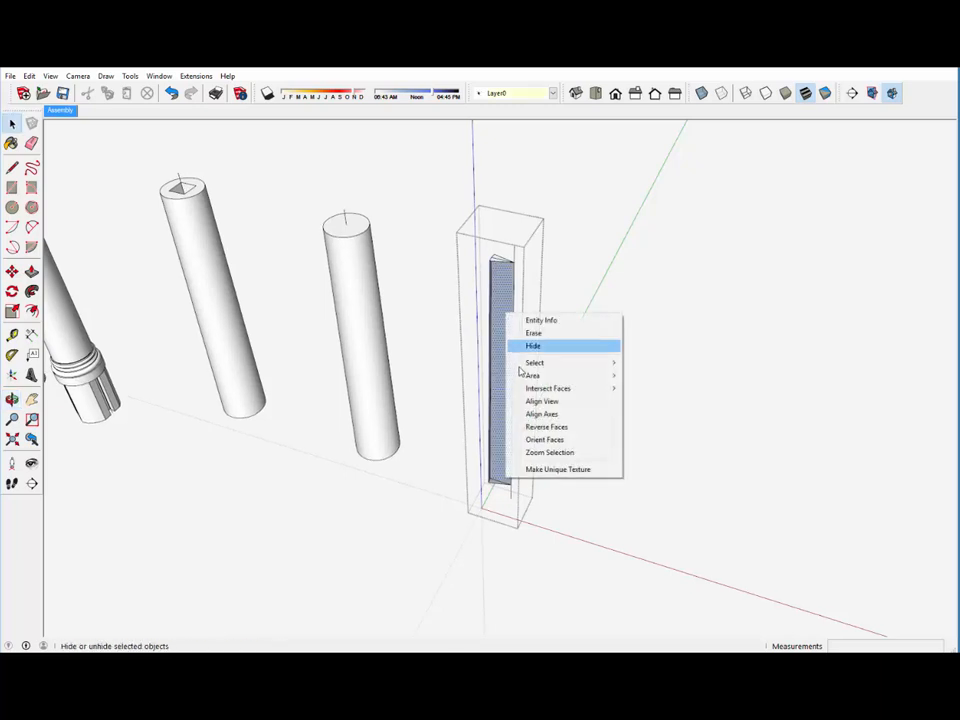
pyautogui.click(570, 427)
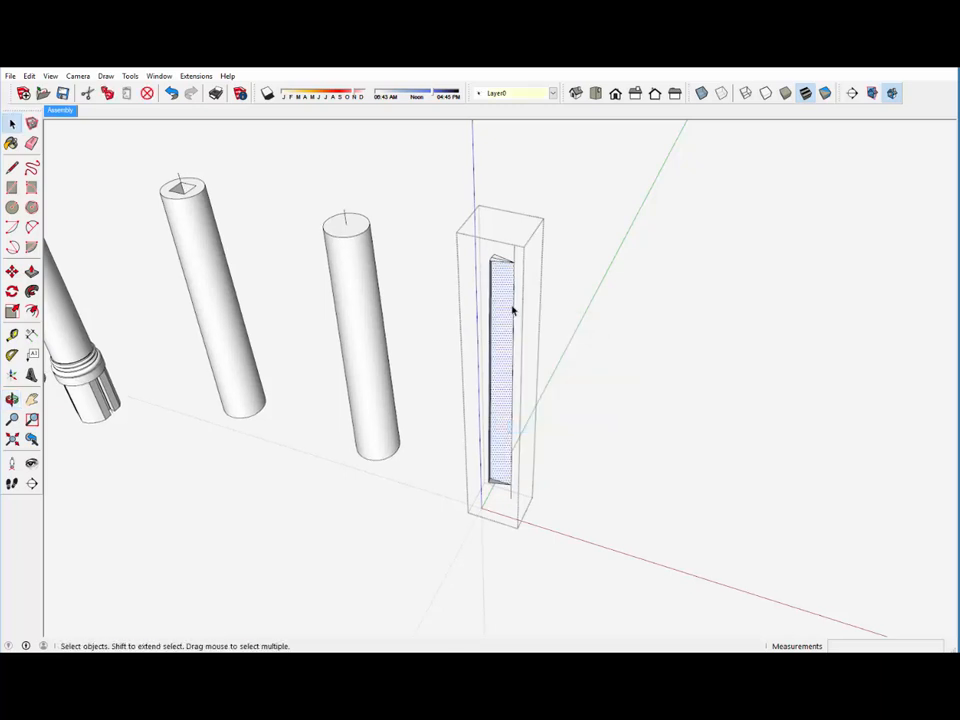
# - Close the wedge's group and draw a line straight up from its lower outer corner to above its top
pyautogui.scroll(1, 478, 364)
pyautogui.scroll(3, 495, 489)
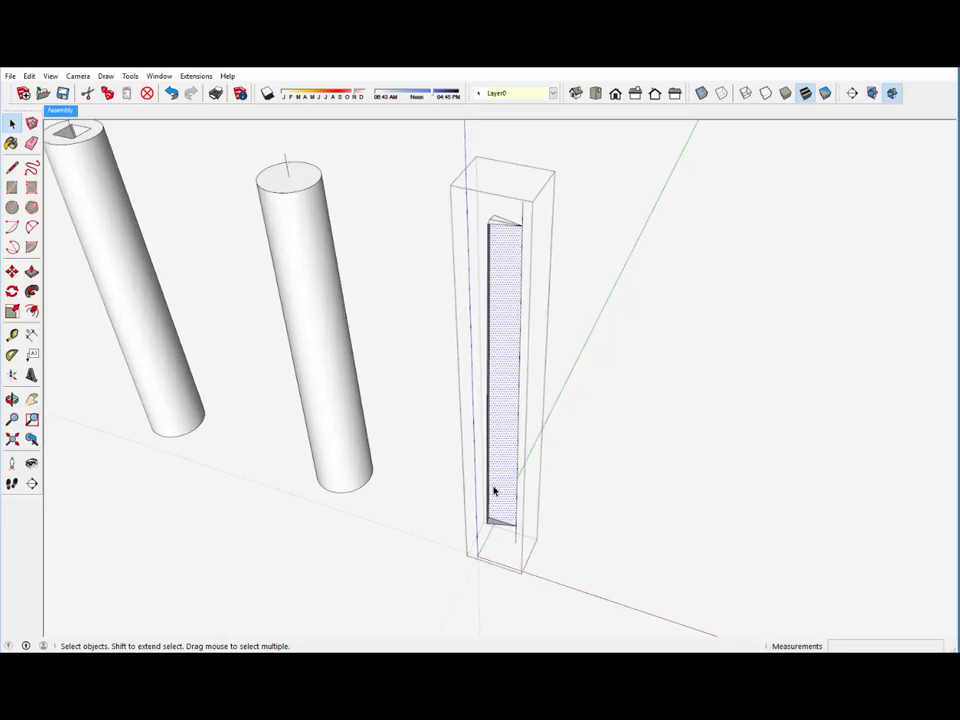
pyautogui.scroll(1, 493, 491)
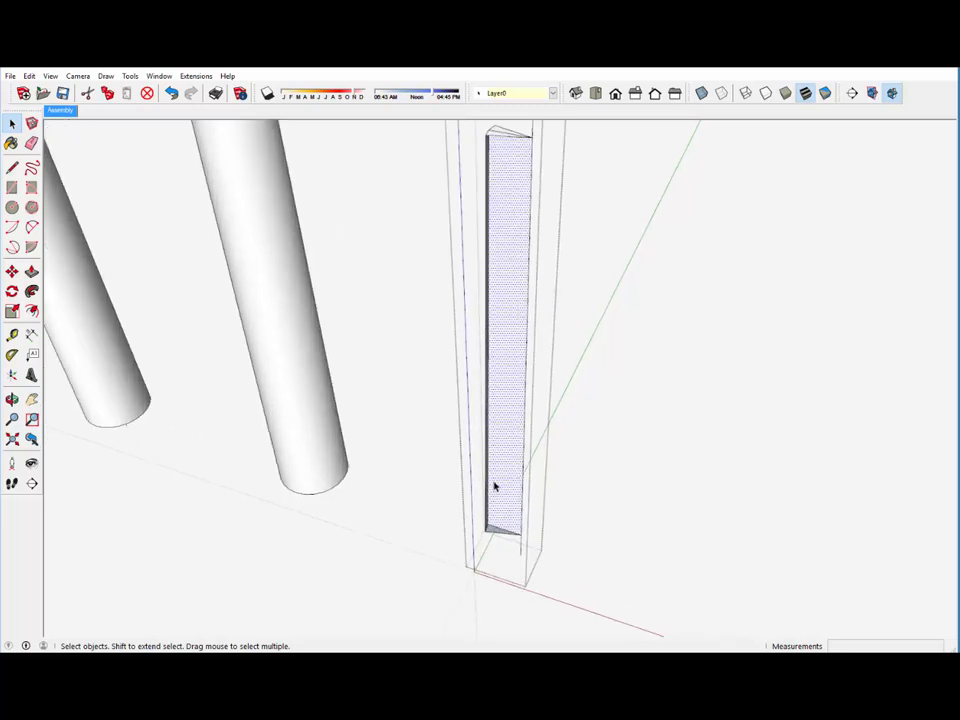
pyautogui.scroll(-1, 493, 487)
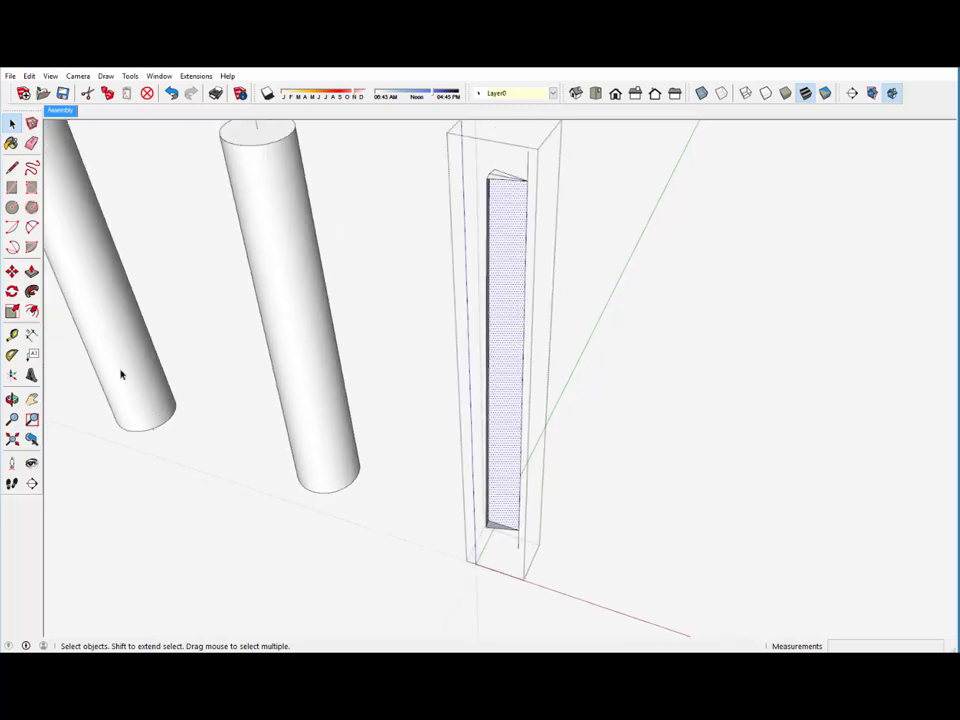
pyautogui.click(12, 167)
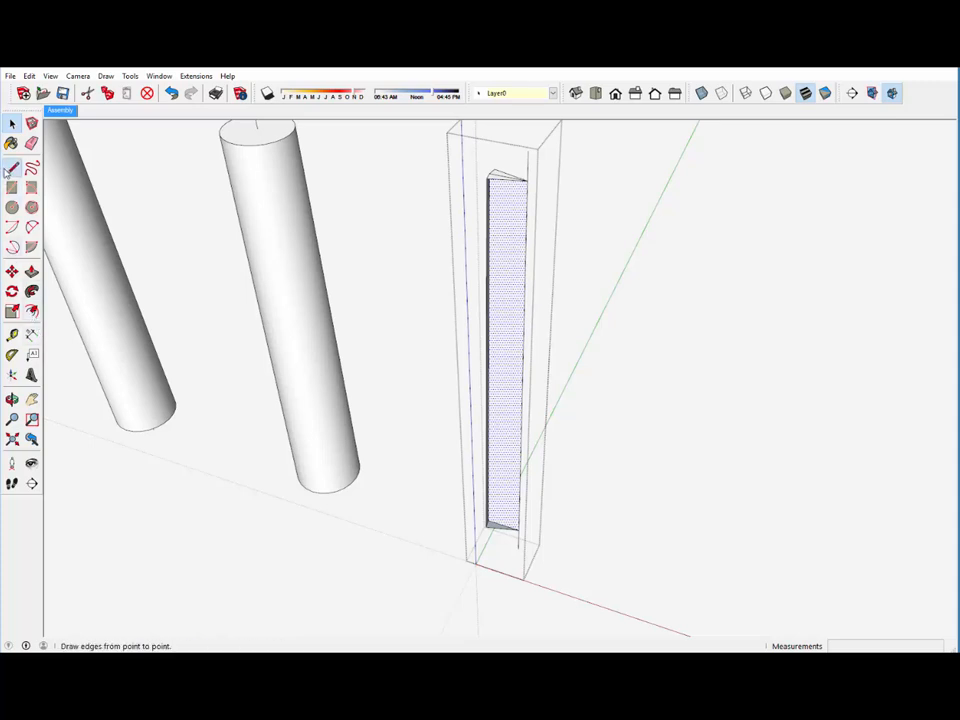
pyautogui.click(519, 529)
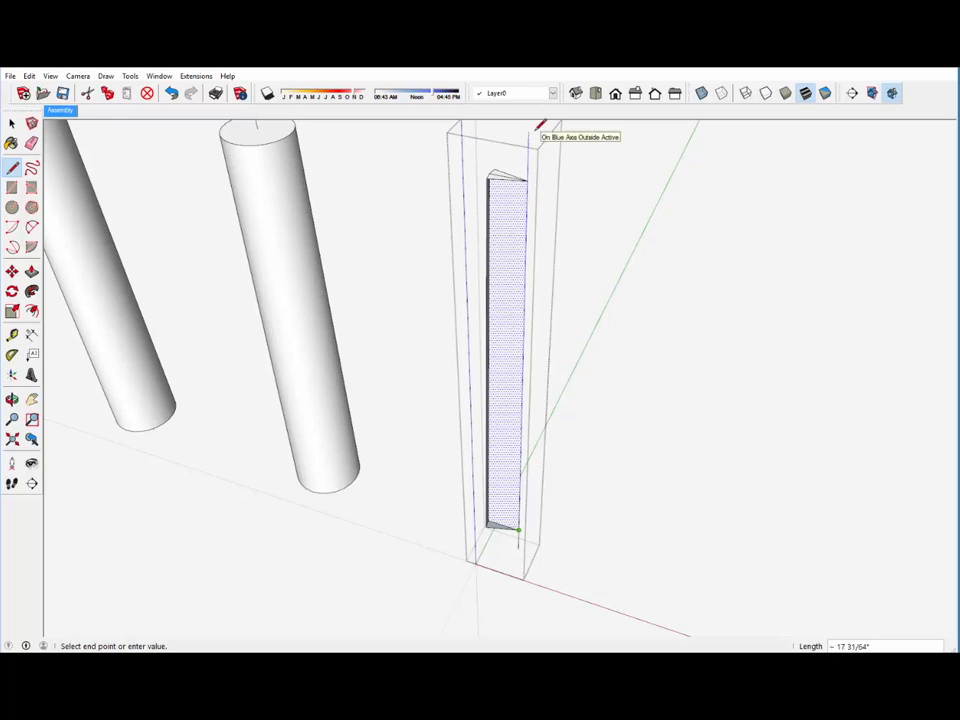
pyautogui.press('Escape')
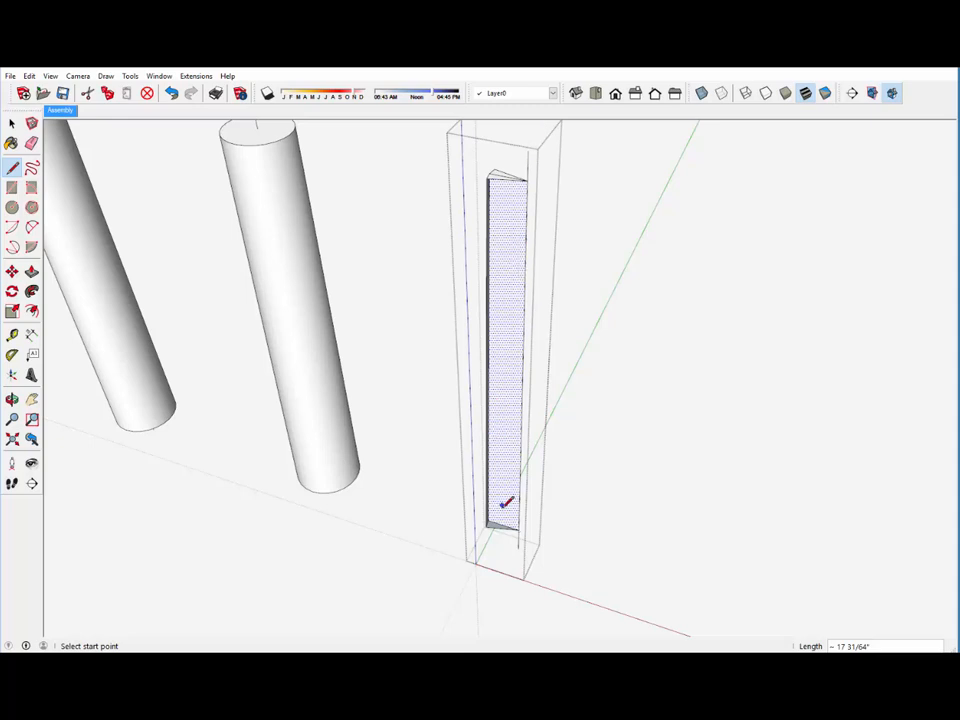
pyautogui.rightClick(441, 434)
pyautogui.click(463, 440)
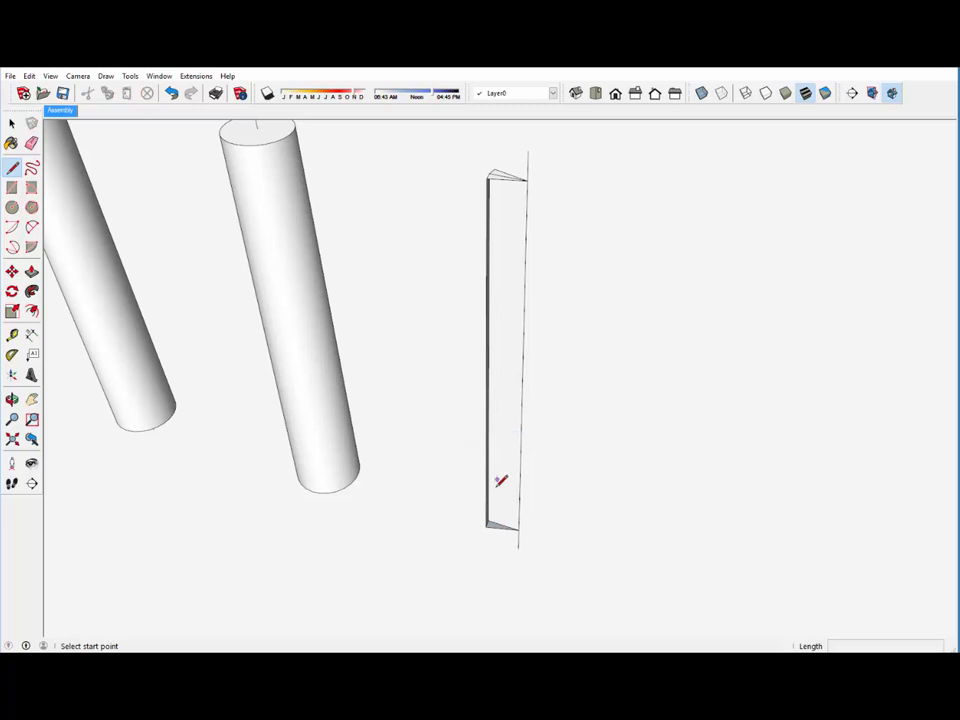
pyautogui.click(488, 521)
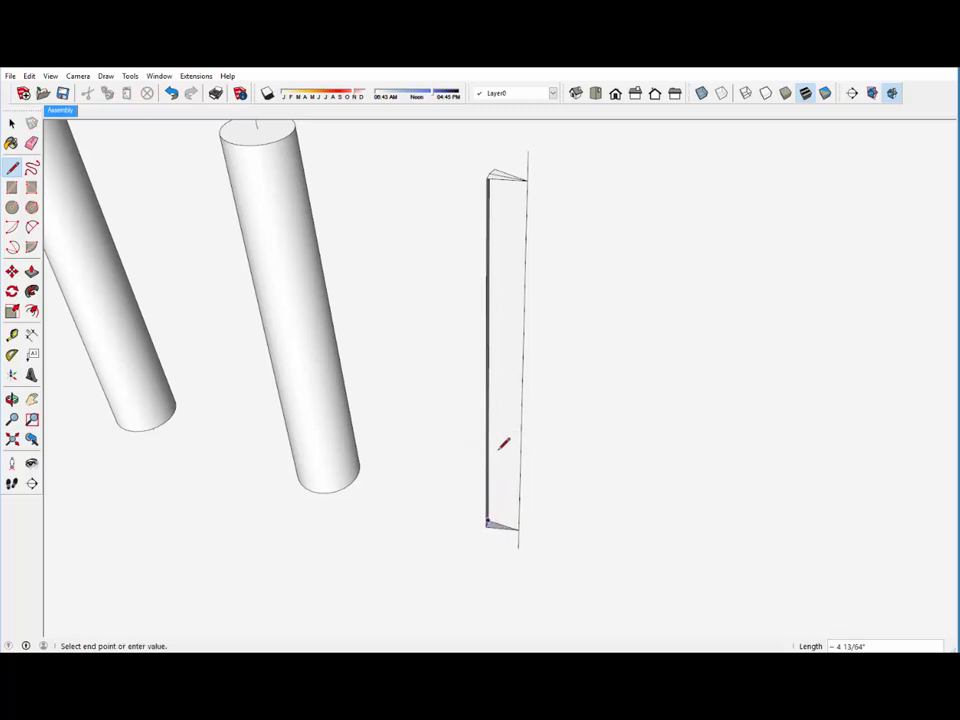
pyautogui.click(482, 140)
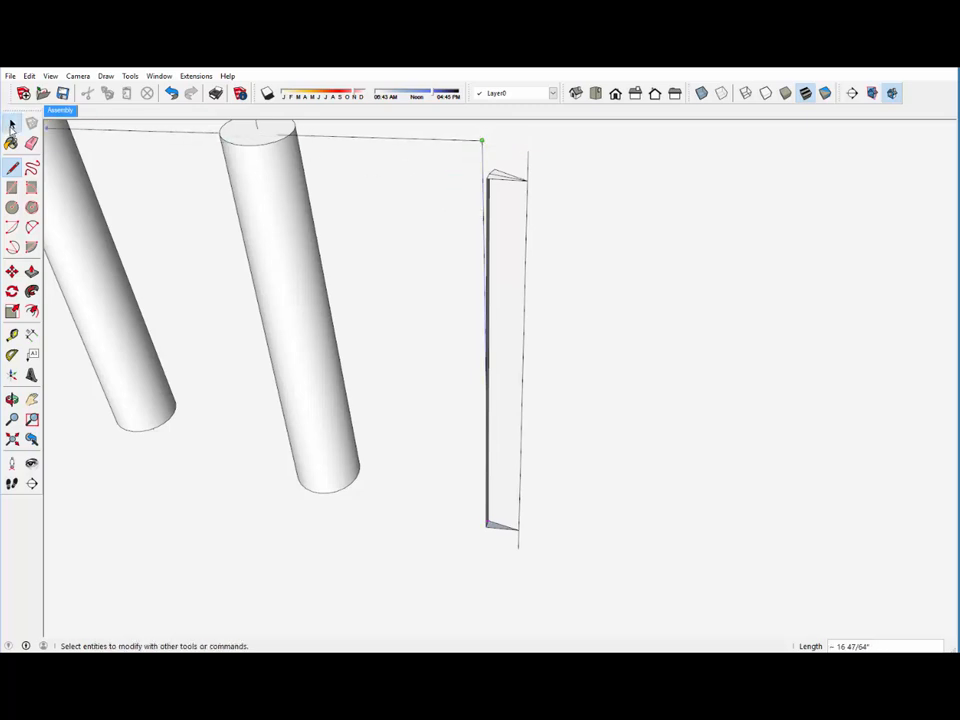
pyautogui.click(12, 123)
# - Rotate the wedge group about its lower outer corner by about 0.7 degrees to align its top outer corner with the vertical line, then deselect it
pyautogui.click(495, 212)
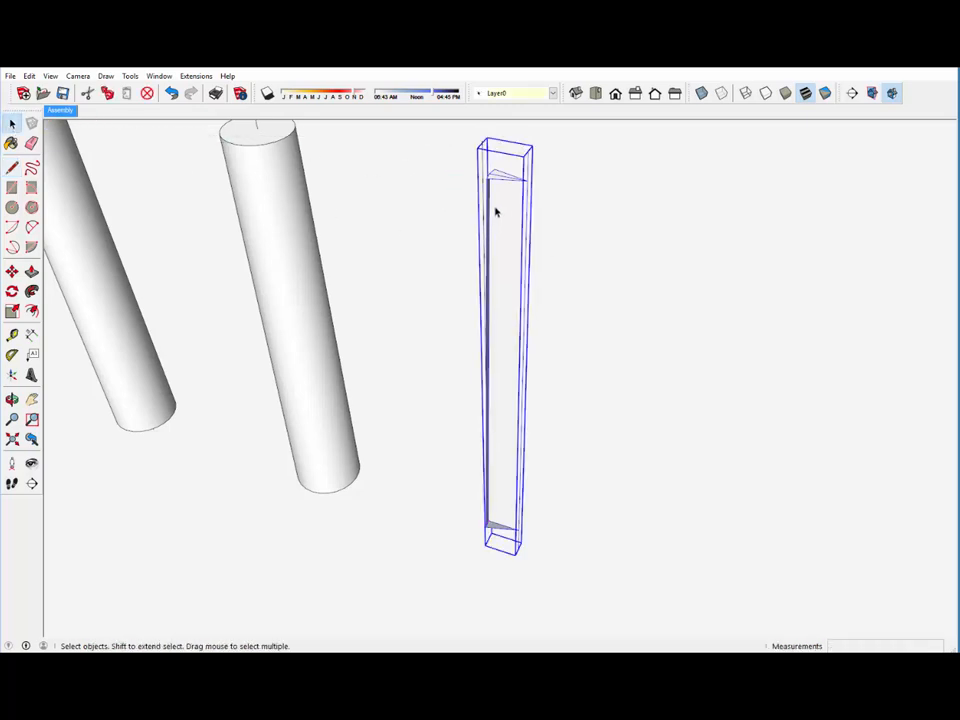
pyautogui.scroll(2, 496, 193)
pyautogui.scroll(-2, 502, 184)
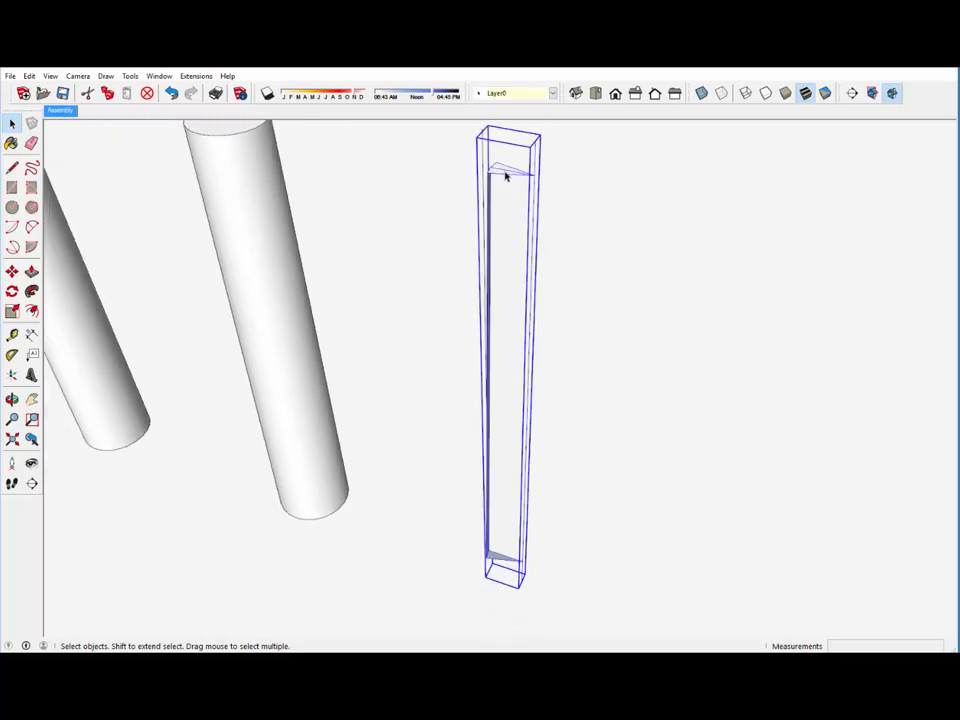
pyautogui.moveTo(507, 175); pyautogui.dragTo(531, 199, button='middle')
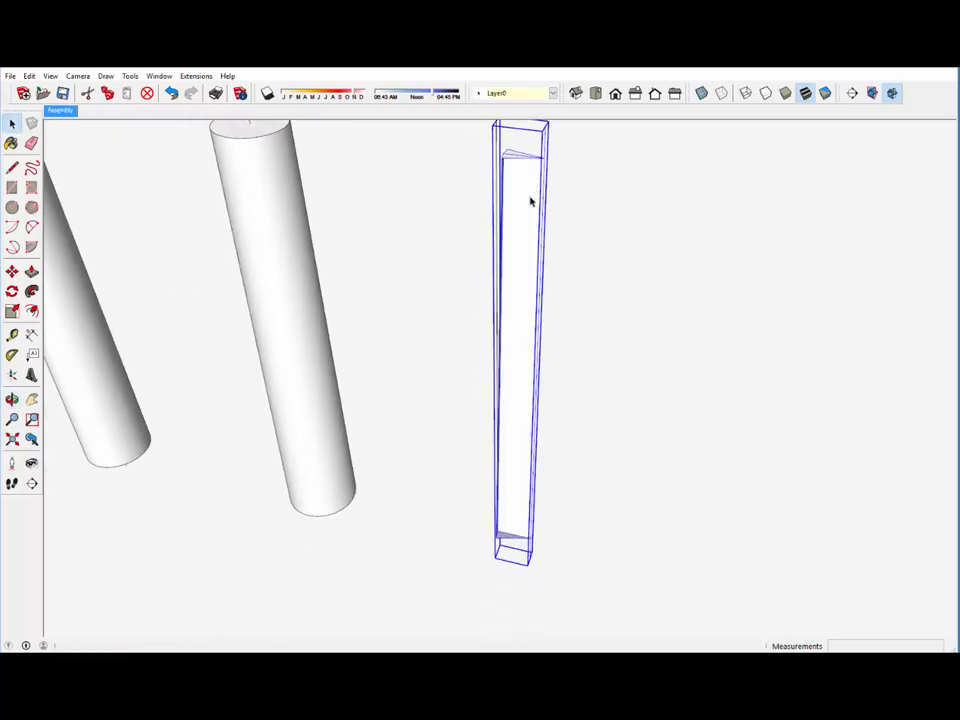
pyautogui.click(12, 291)
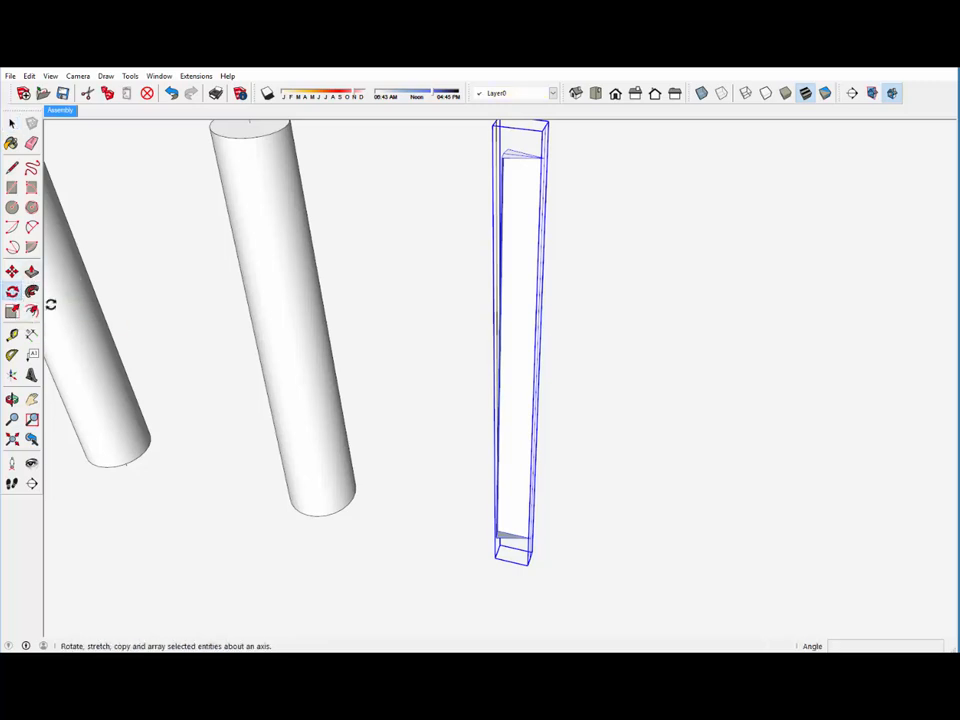
pyautogui.scroll(5, 500, 555)
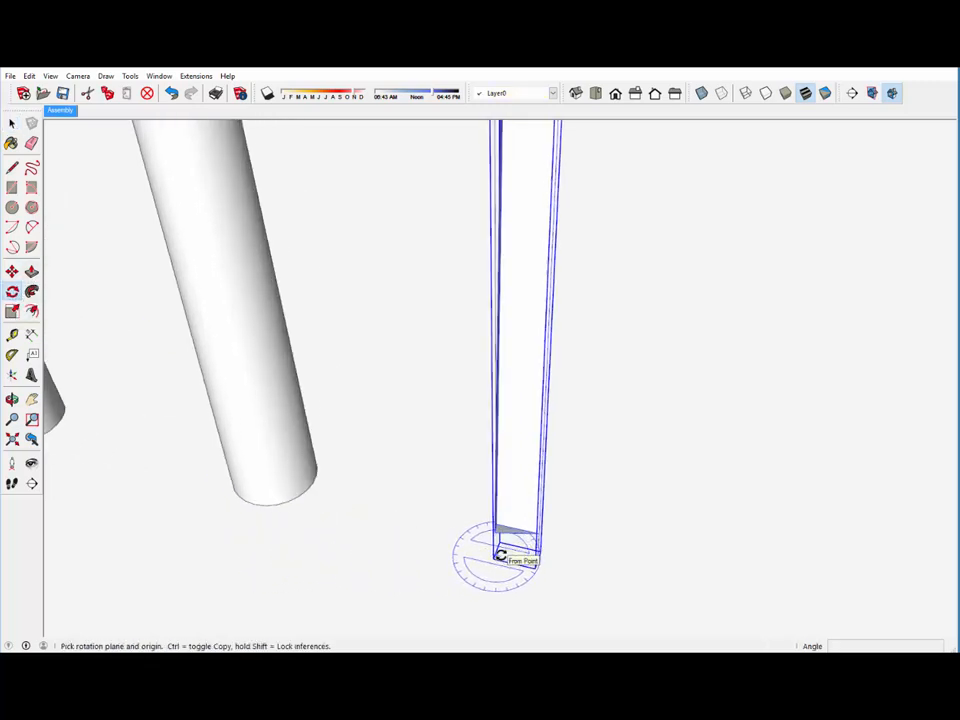
pyautogui.scroll(3, 503, 549)
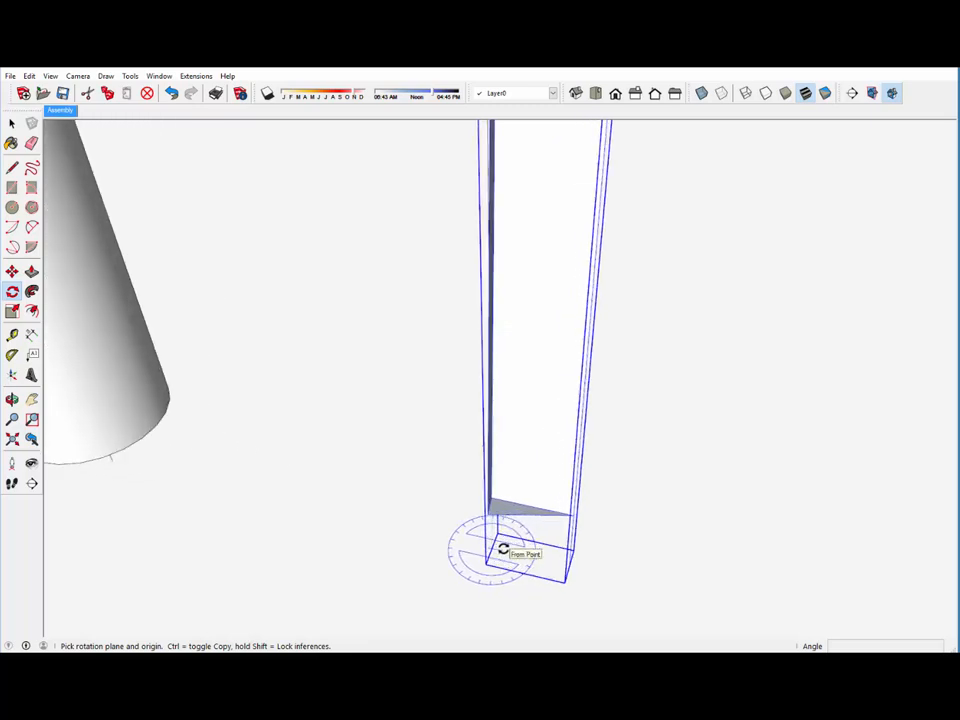
pyautogui.click(494, 490)
pyautogui.scroll(-5, 514, 521)
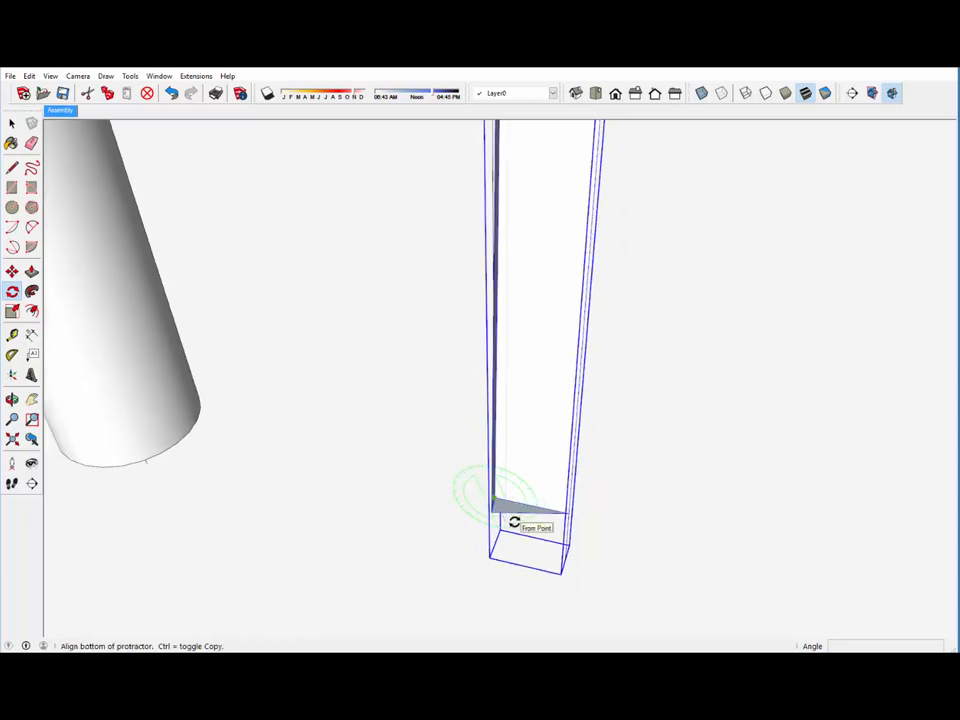
pyautogui.scroll(-3, 514, 521)
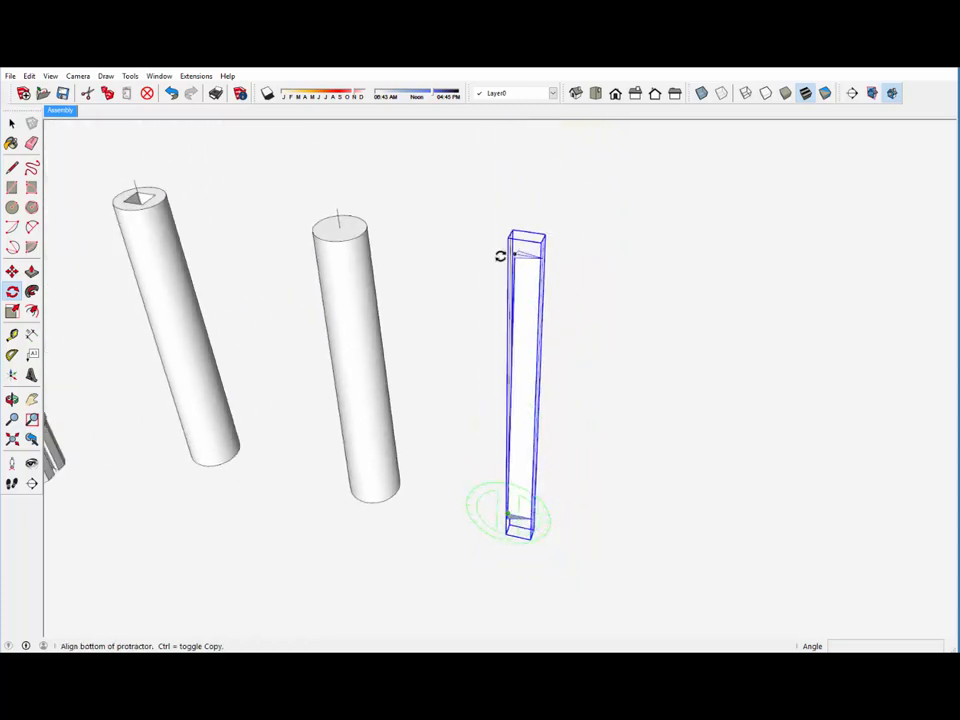
pyautogui.scroll(5, 507, 247)
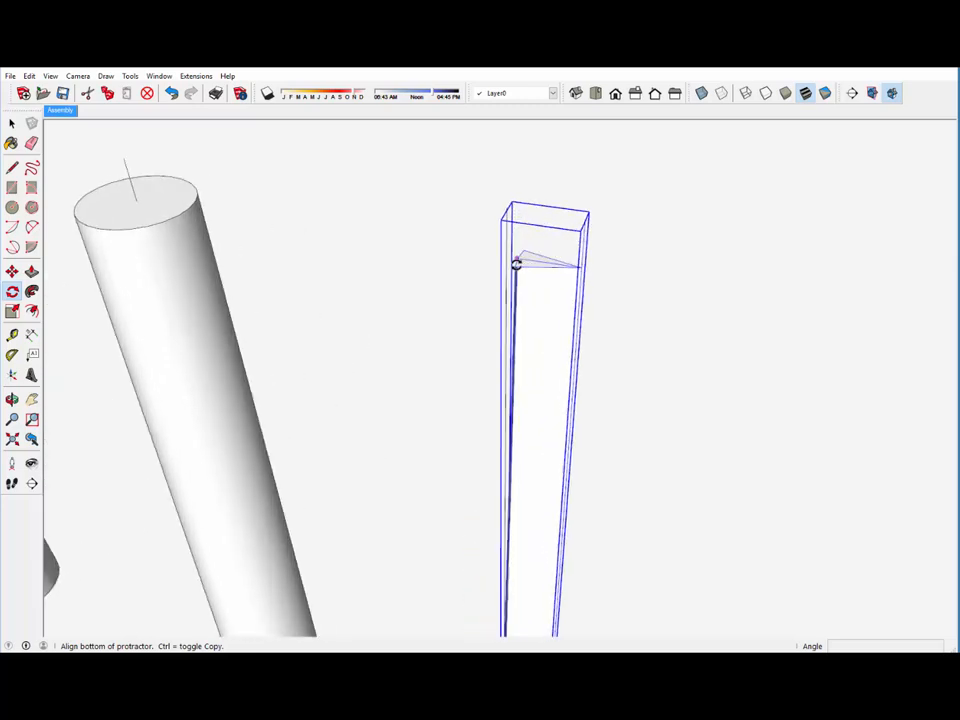
pyautogui.scroll(4, 516, 264)
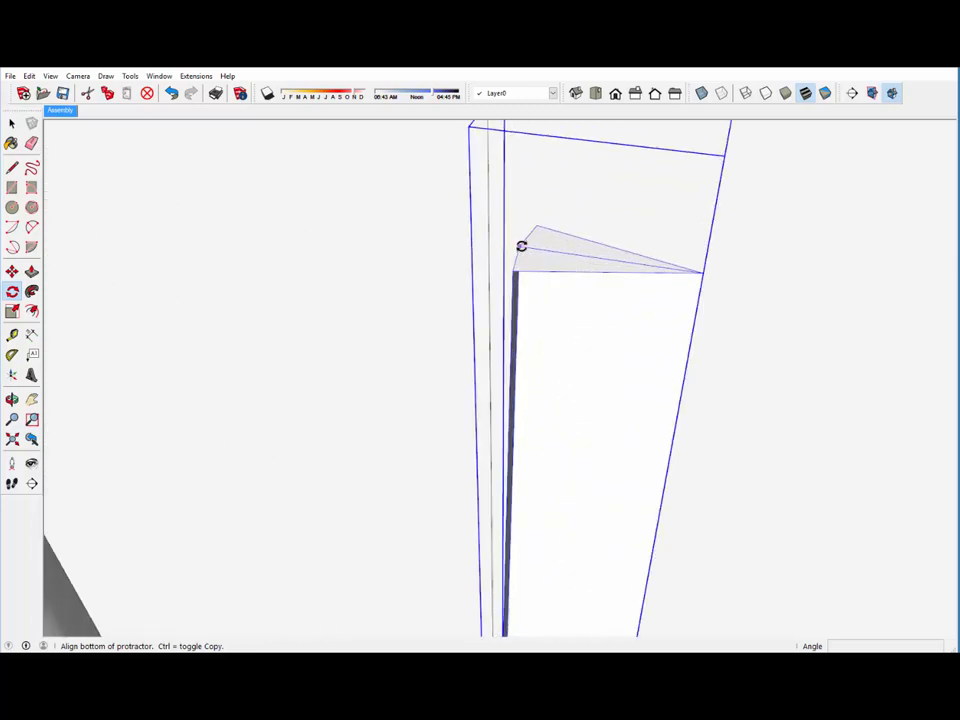
pyautogui.click(521, 246)
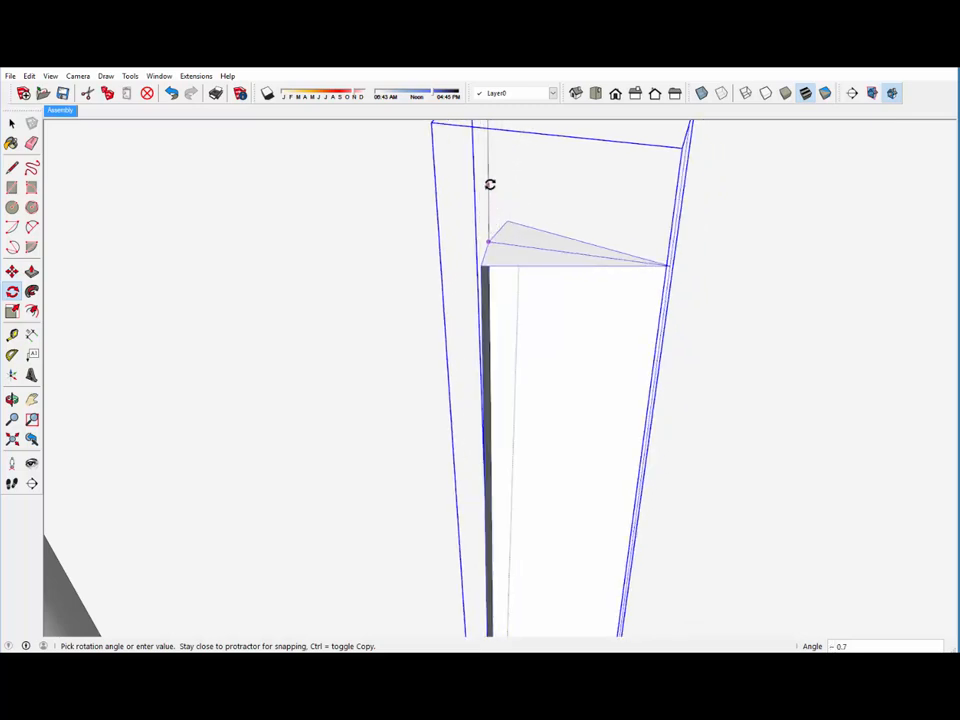
pyautogui.click(489, 185)
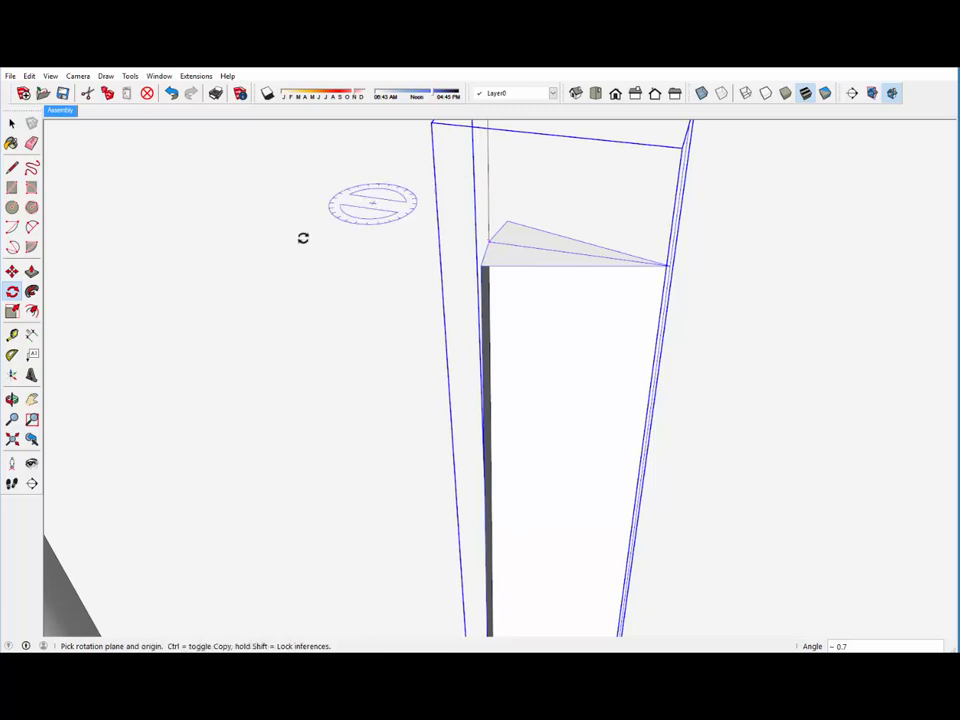
pyautogui.hotkey('ctrl', 't')
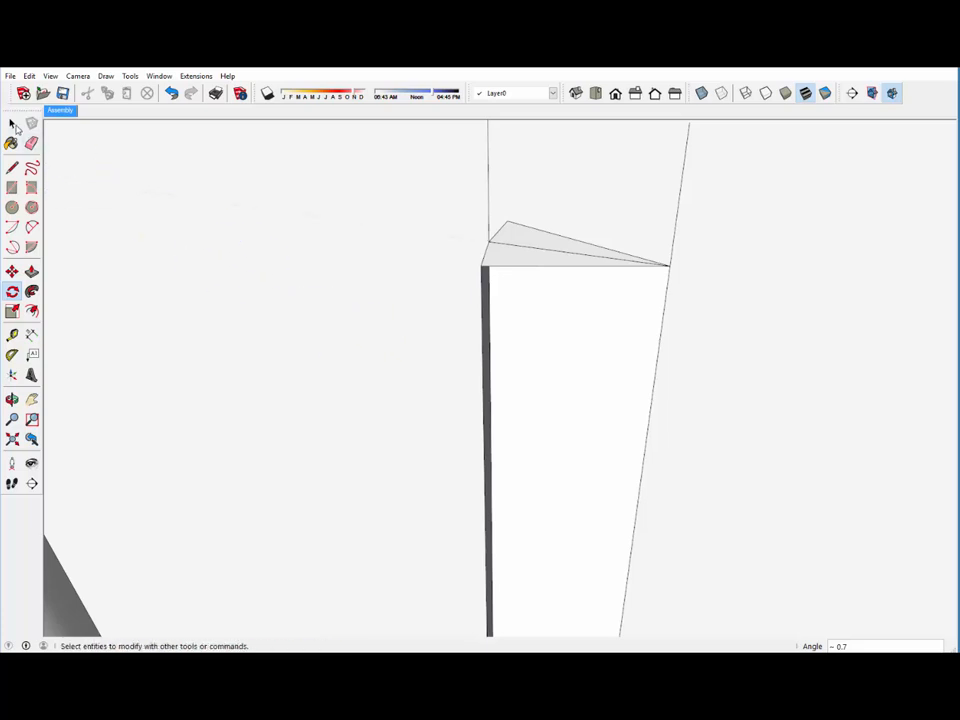
# - Delete the vertical reference line running along the wedge's outer edge
pyautogui.click(12, 124)
pyautogui.scroll(-3, 504, 266)
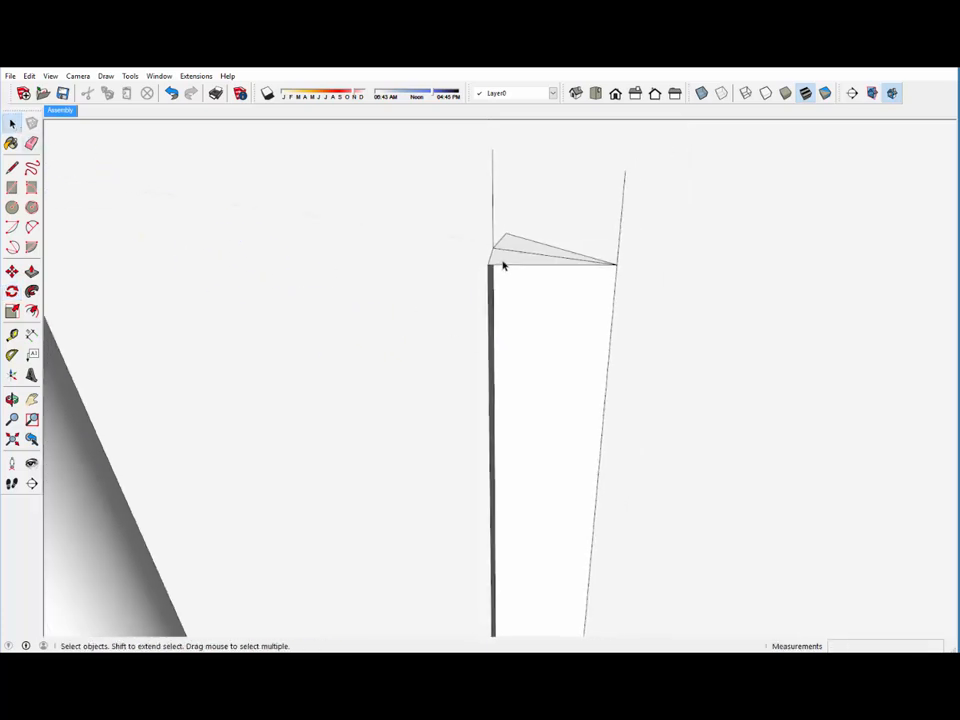
pyautogui.scroll(-1, 504, 266)
pyautogui.click(494, 197)
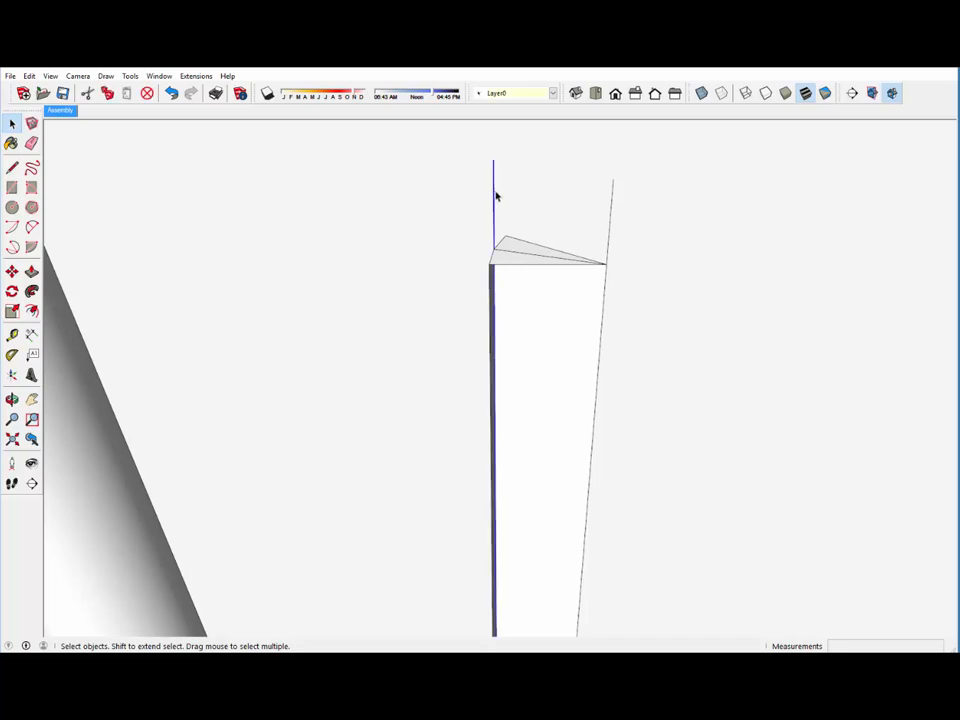
pyautogui.press('Delete')
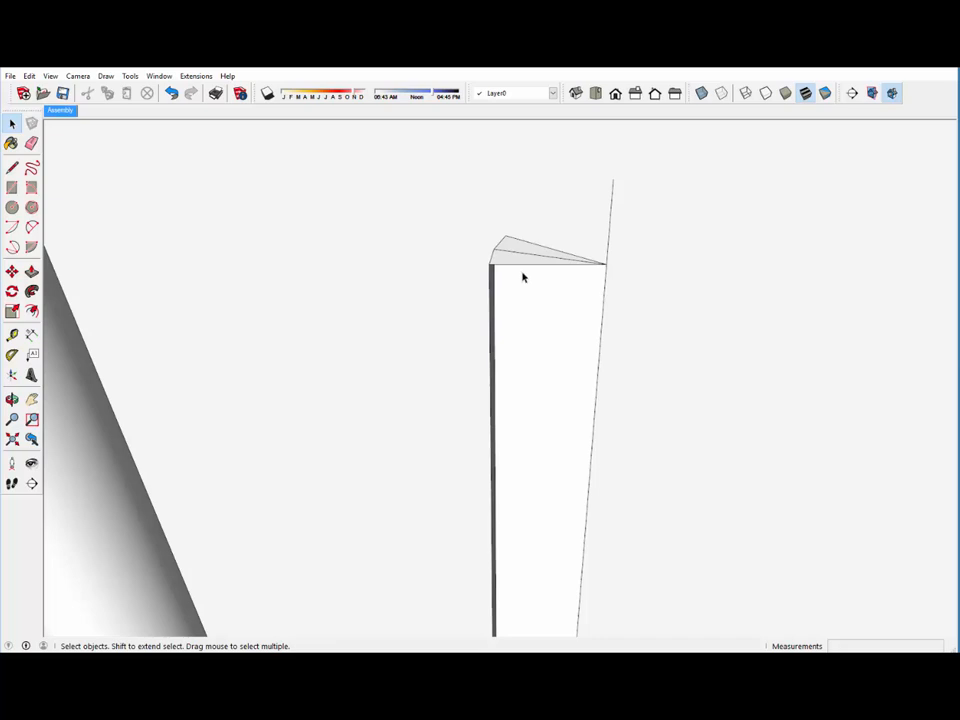
# - Place a horizontal guide 1/2" below the wedge's top edge and a second guide 5/16" below the first
pyautogui.moveTo(522, 277); pyautogui.dragTo(516, 50, button='middle')
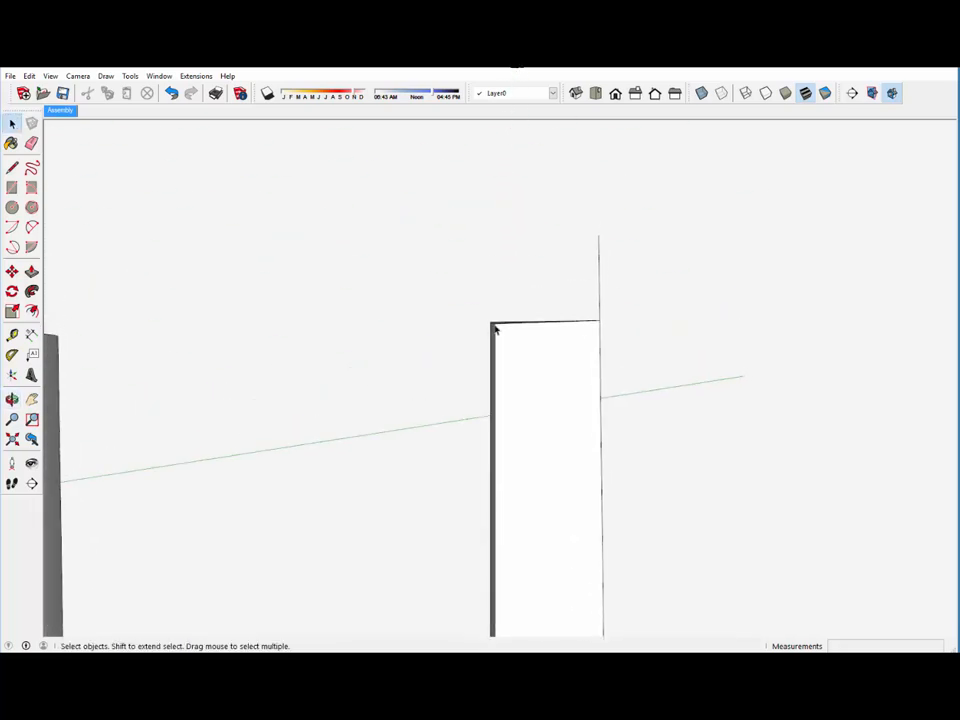
pyautogui.moveTo(497, 389); pyautogui.dragTo(504, 362, button='middle')
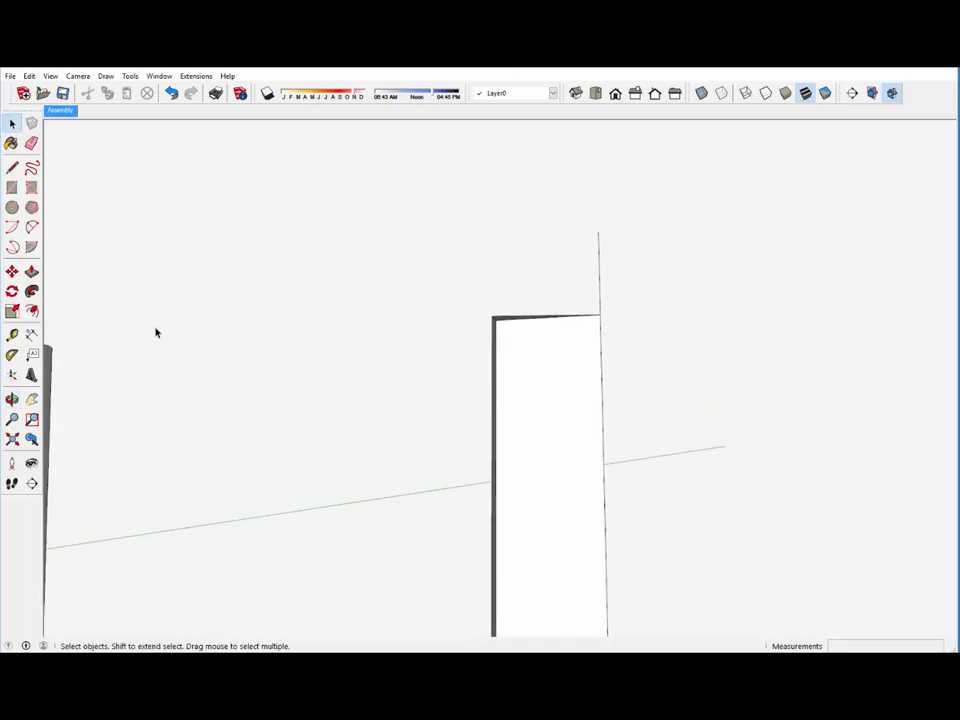
pyautogui.click(12, 335)
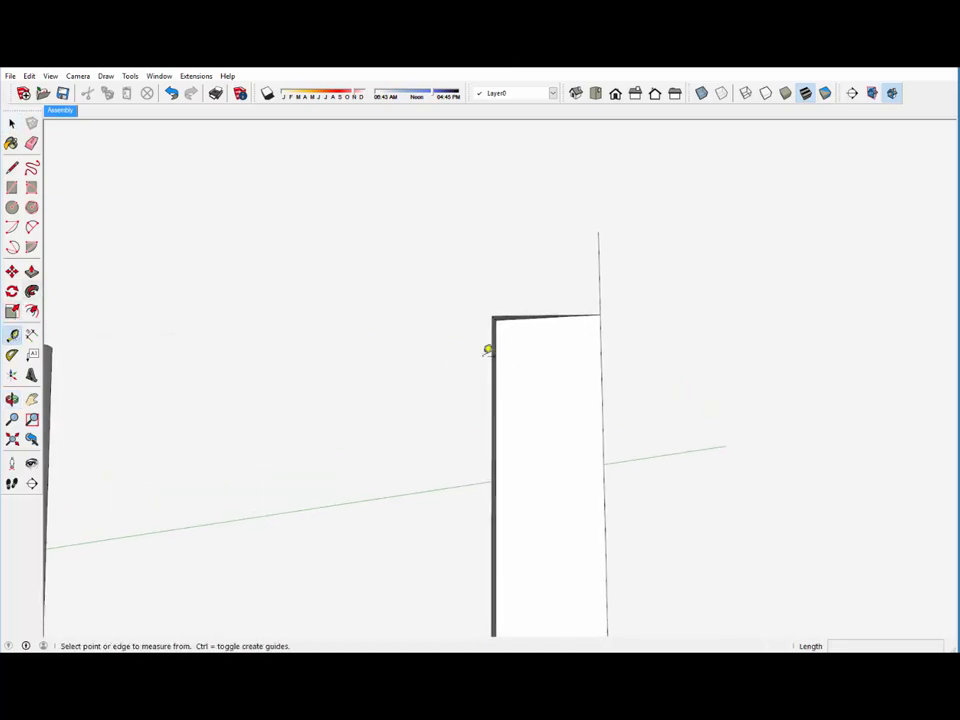
pyautogui.click(529, 315)
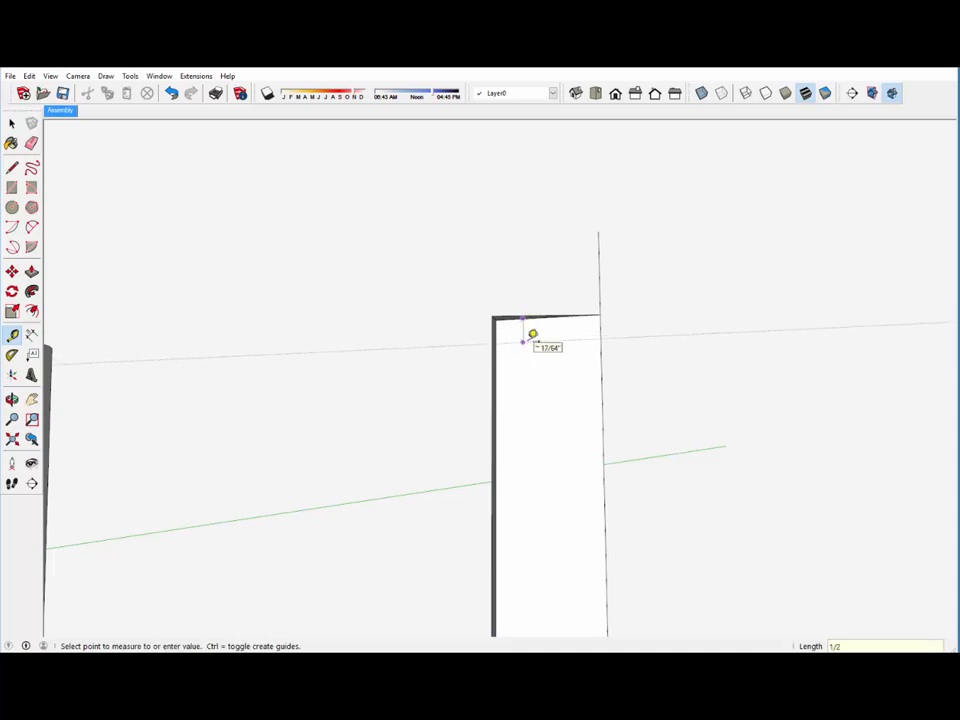
pyautogui.click(526, 340)
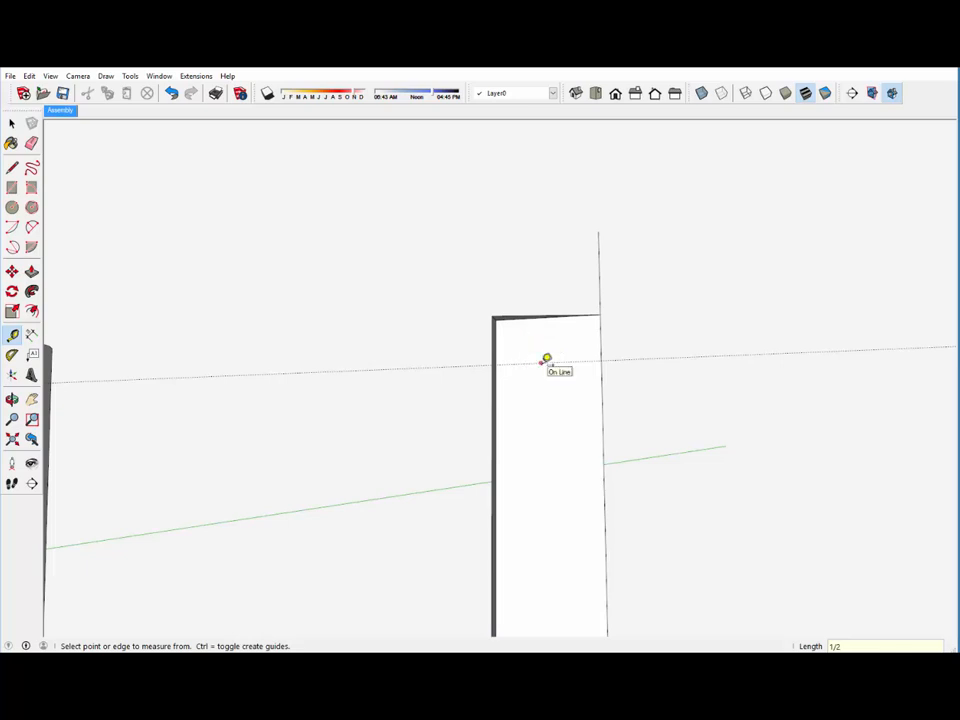
pyautogui.click(541, 362)
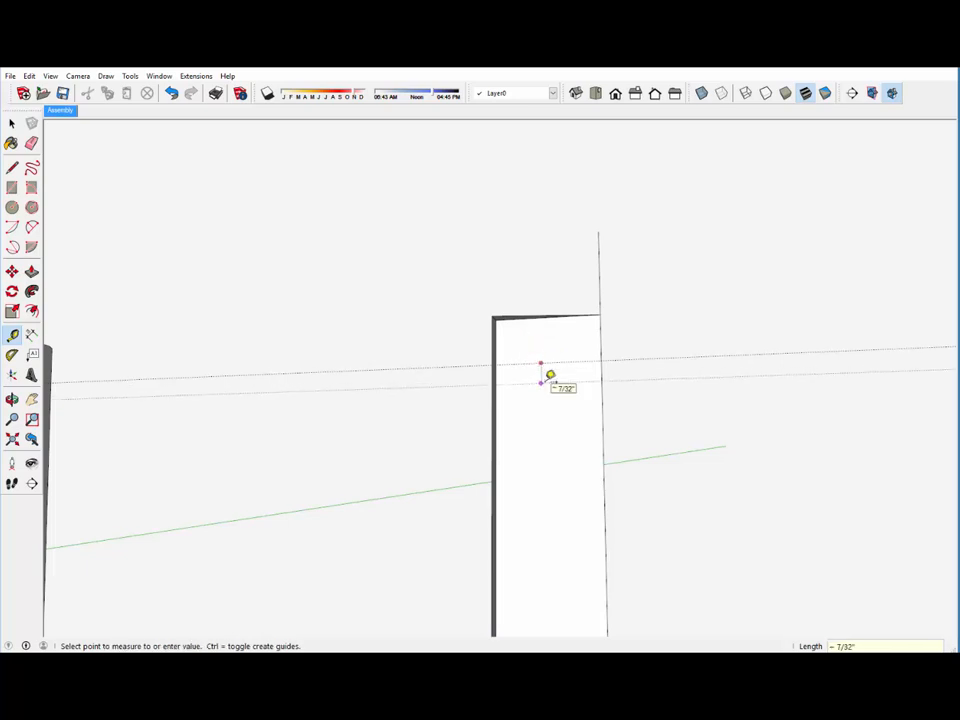
pyautogui.write('5/16')
pyautogui.press('Return')
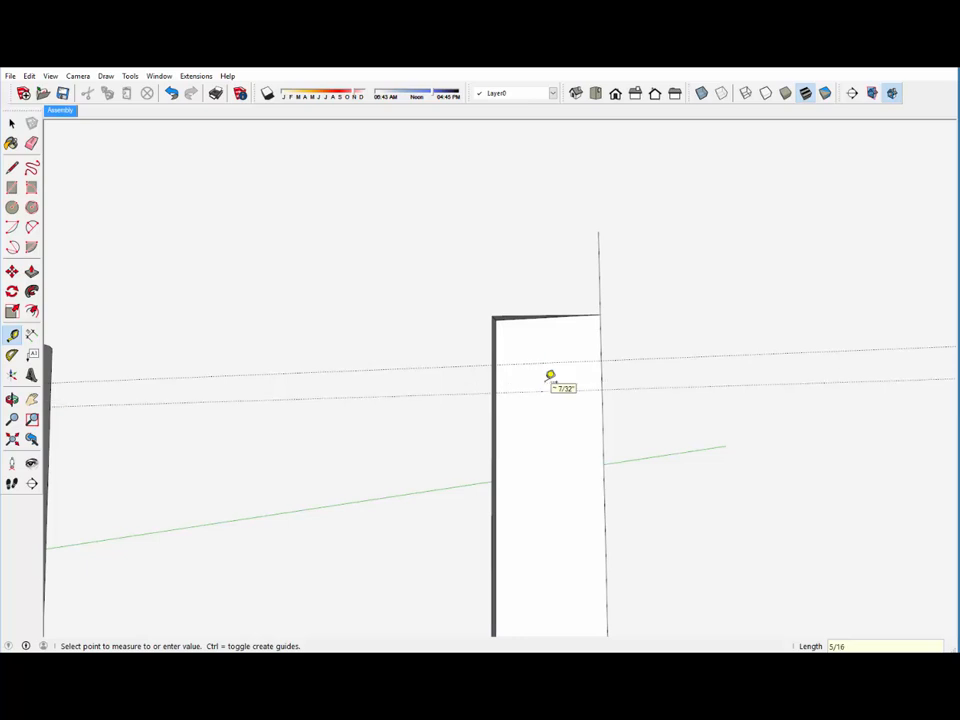
# - Place a horizontal guide 1/2" above the wedge's bottom edge and a second guide 5/16" above that one
pyautogui.scroll(-6, 536, 214)
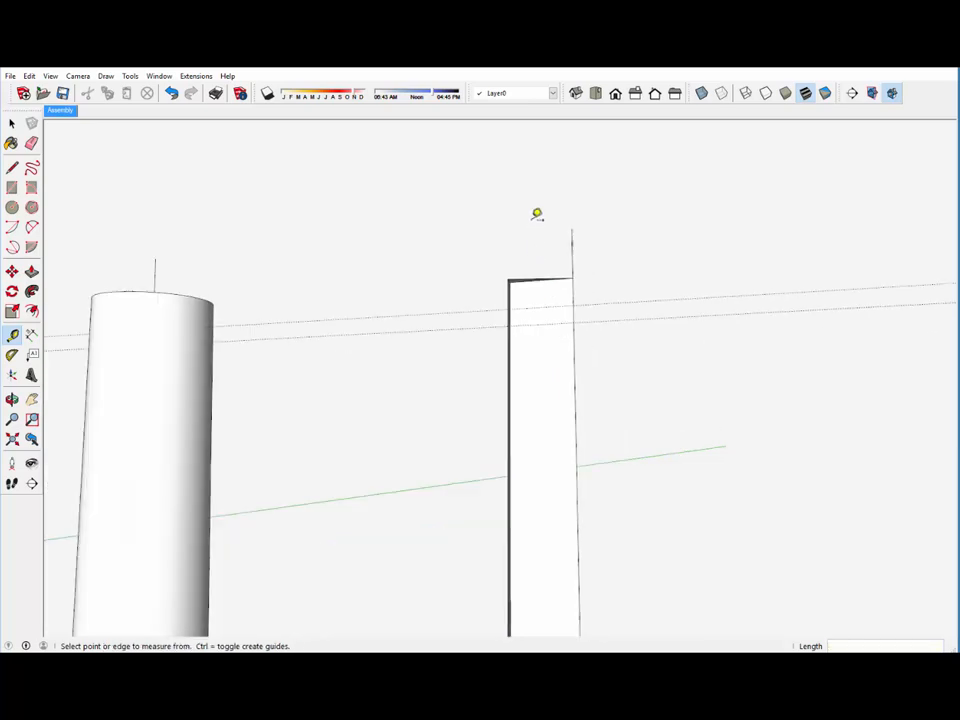
pyautogui.scroll(-2, 536, 214)
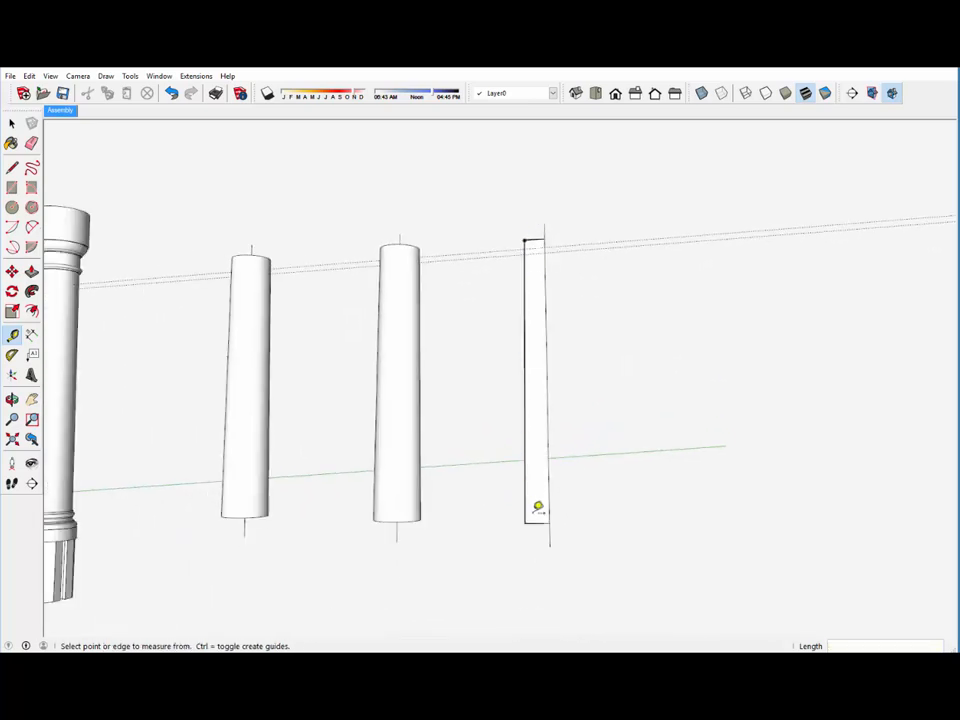
pyautogui.scroll(5, 531, 513)
pyautogui.scroll(4, 538, 512)
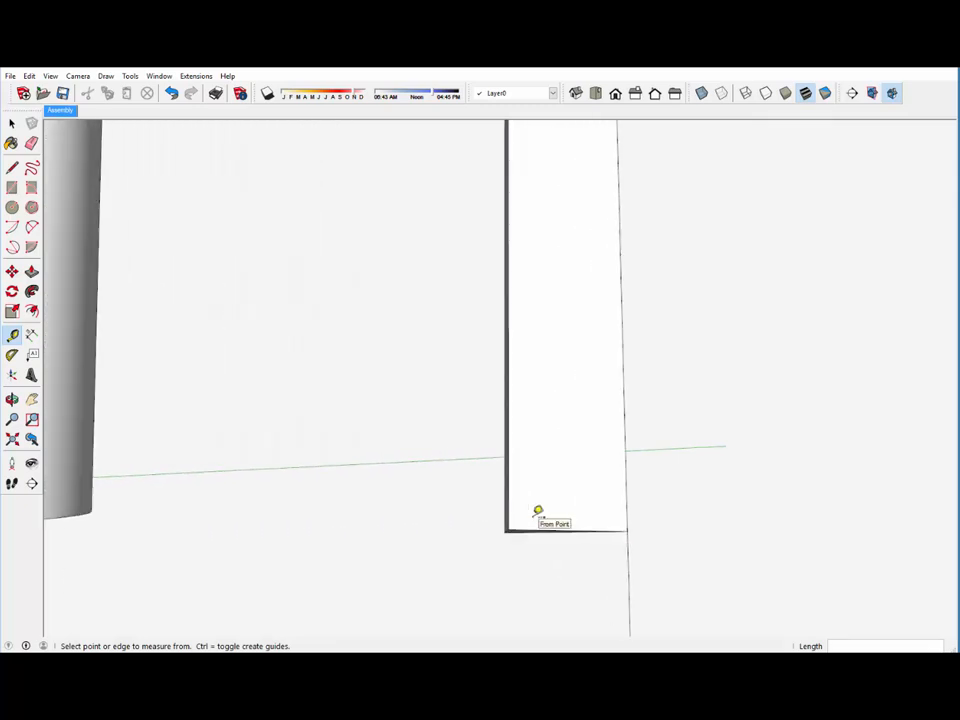
pyautogui.click(532, 530)
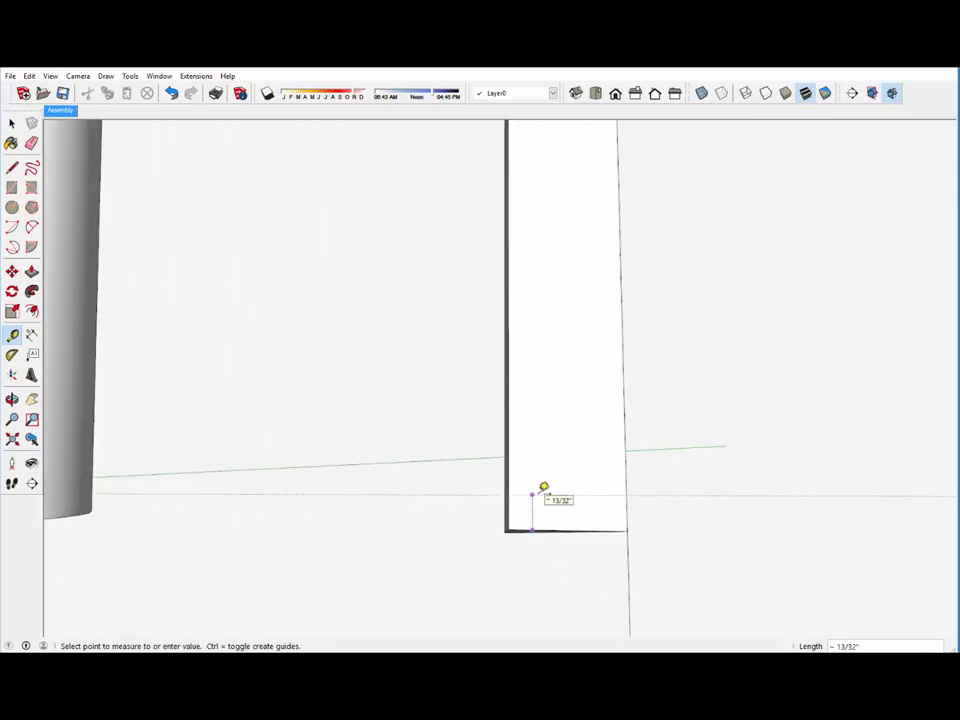
pyautogui.click(543, 488)
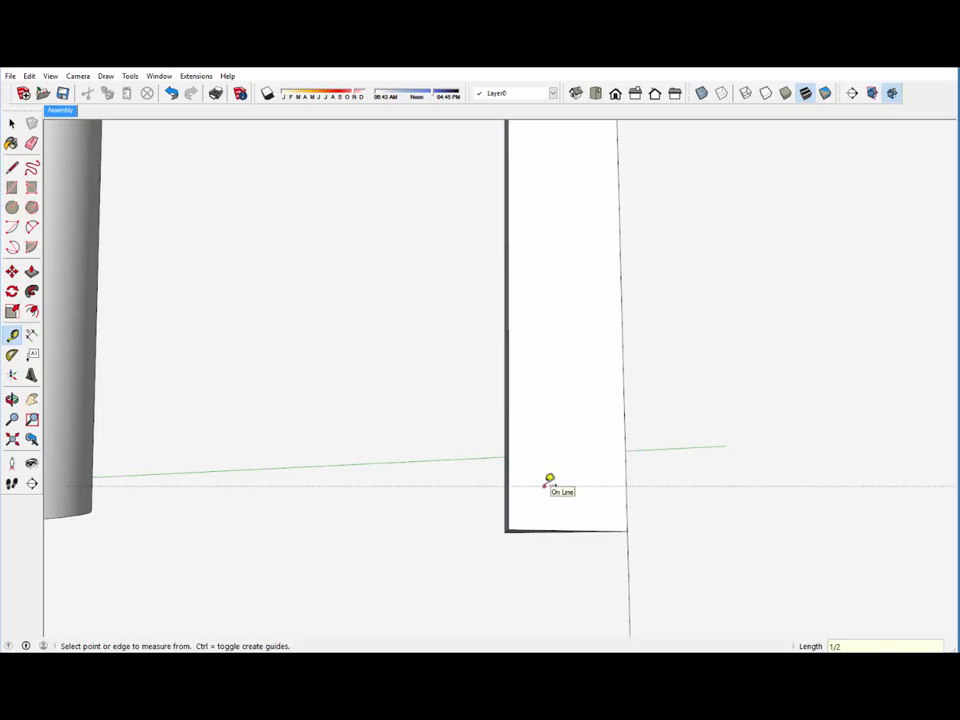
pyautogui.click(544, 487)
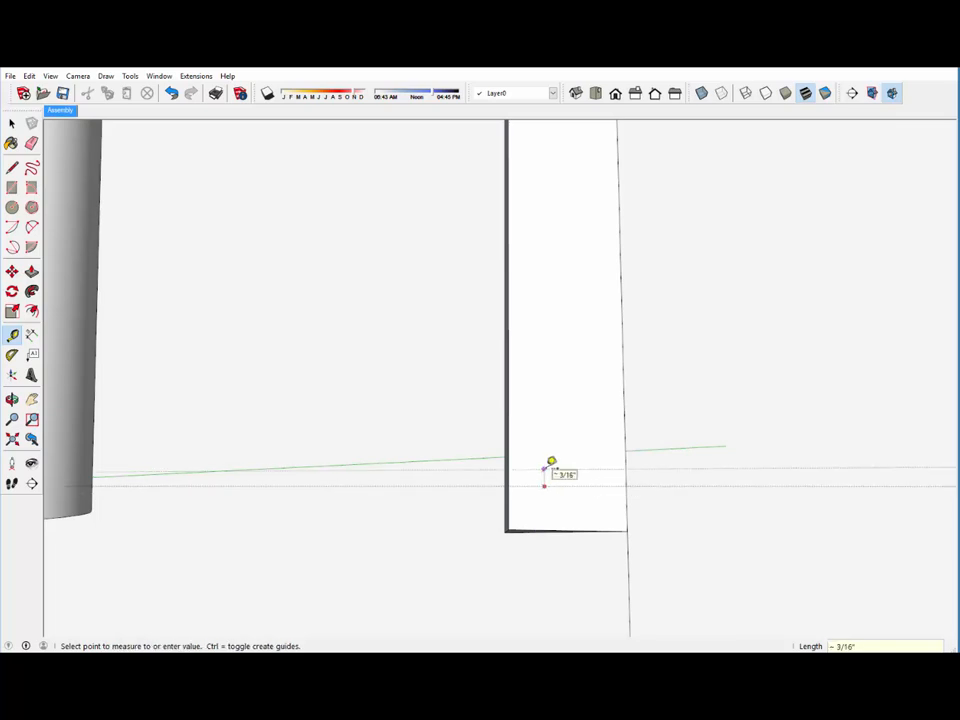
pyautogui.click(547, 458)
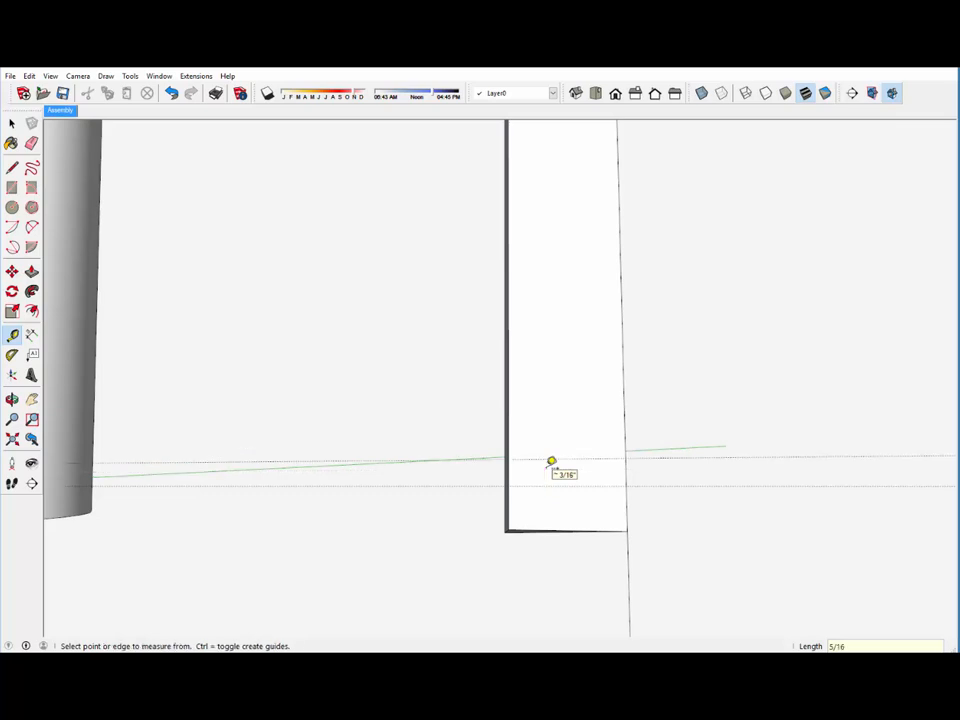
# - Place a vertical guide 5/32" inward from the wedge's long outer edge and open the wedge's group for editing
pyautogui.moveTo(553, 465); pyautogui.dragTo(538, 486, button='middle')
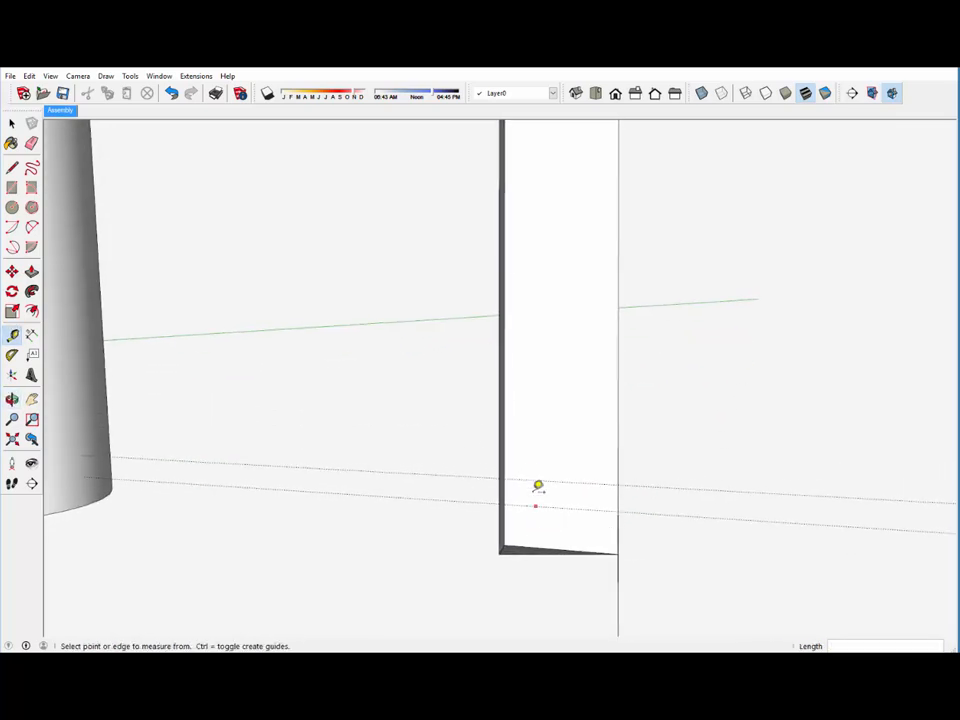
pyautogui.click(507, 444)
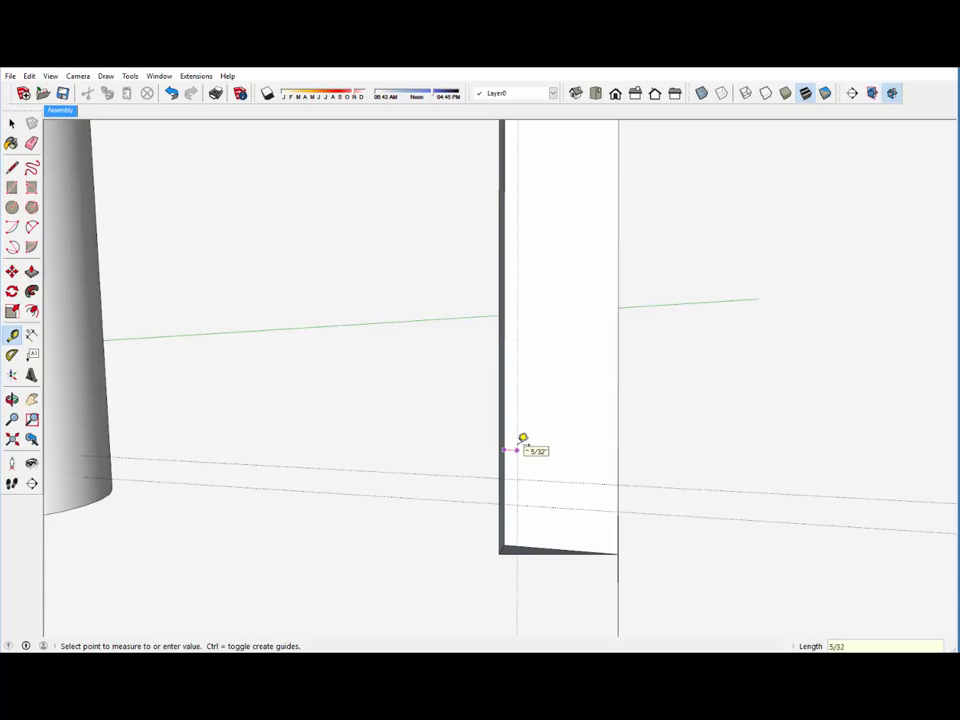
pyautogui.click(522, 440)
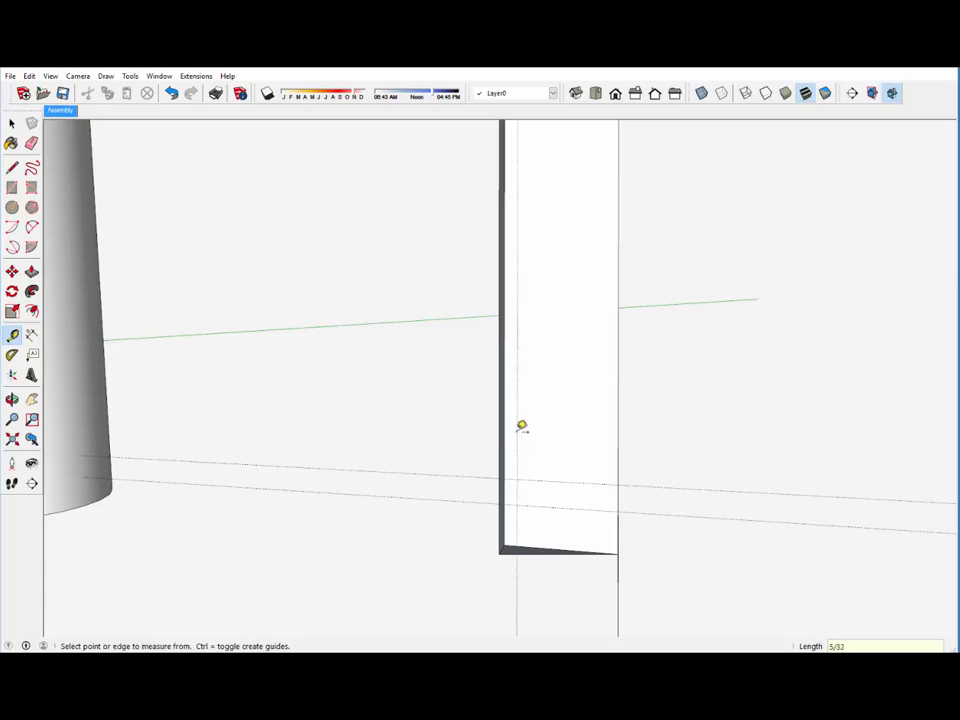
pyautogui.rightClick(533, 362)
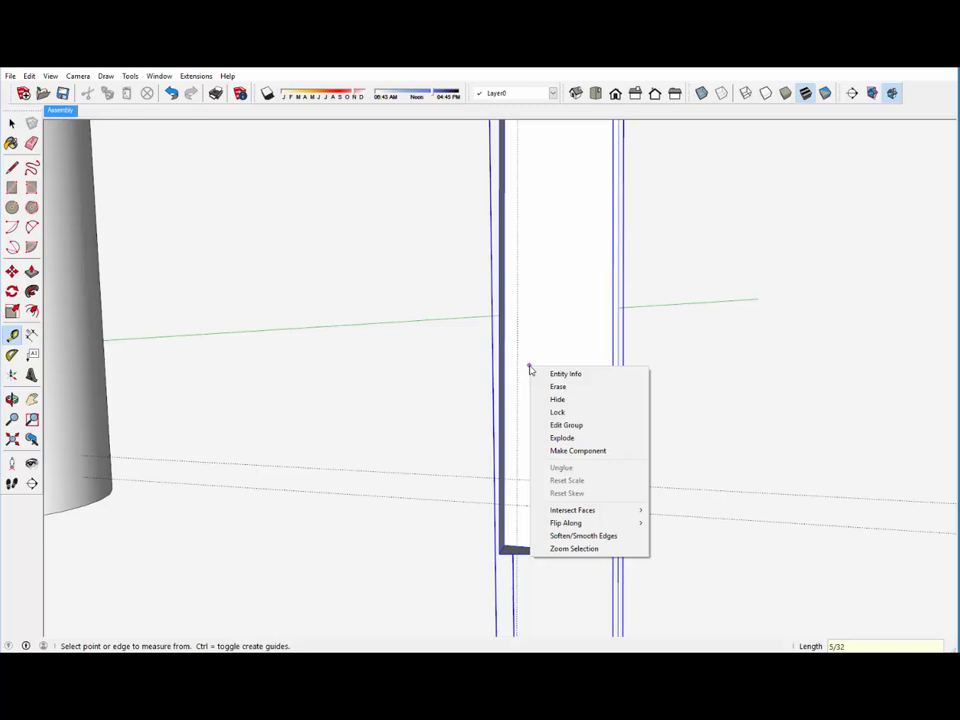
pyautogui.click(570, 425)
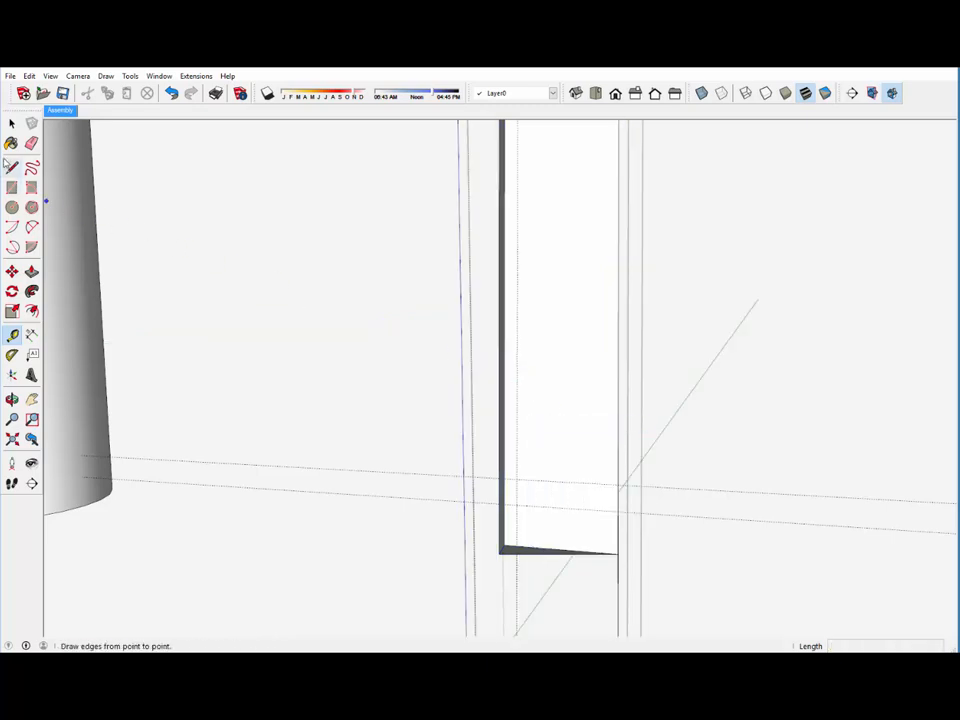
# - Draw a 14 3/8" vertical line on the wedge face along the vertical guide, between the two innermost horizontal guides
pyautogui.click(9, 169)
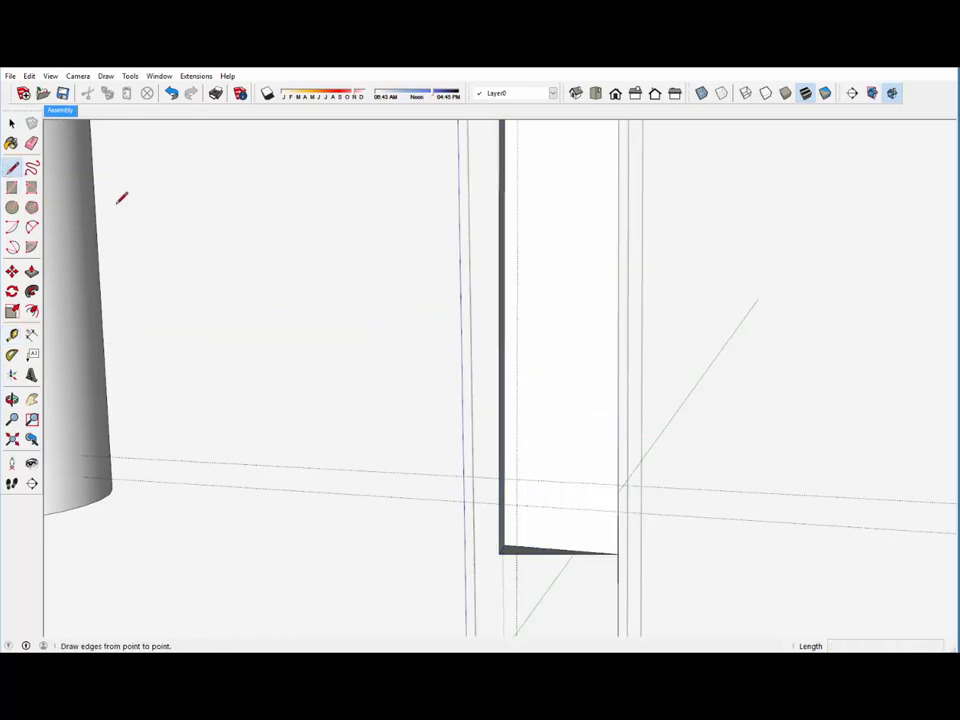
pyautogui.click(517, 478)
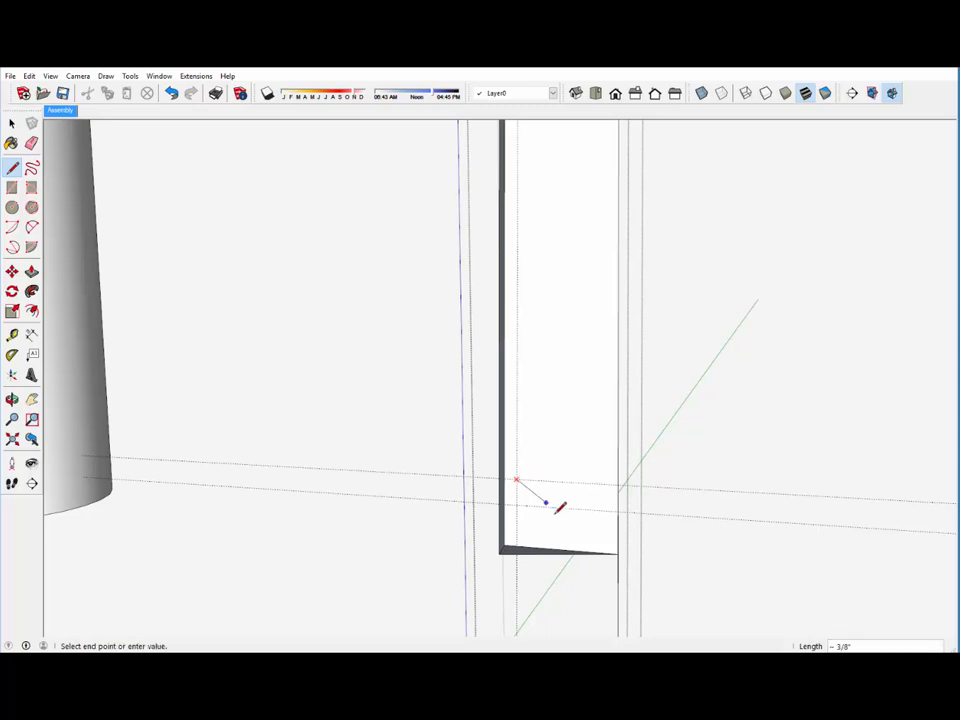
pyautogui.scroll(-3, 556, 521)
pyautogui.scroll(-5, 555, 529)
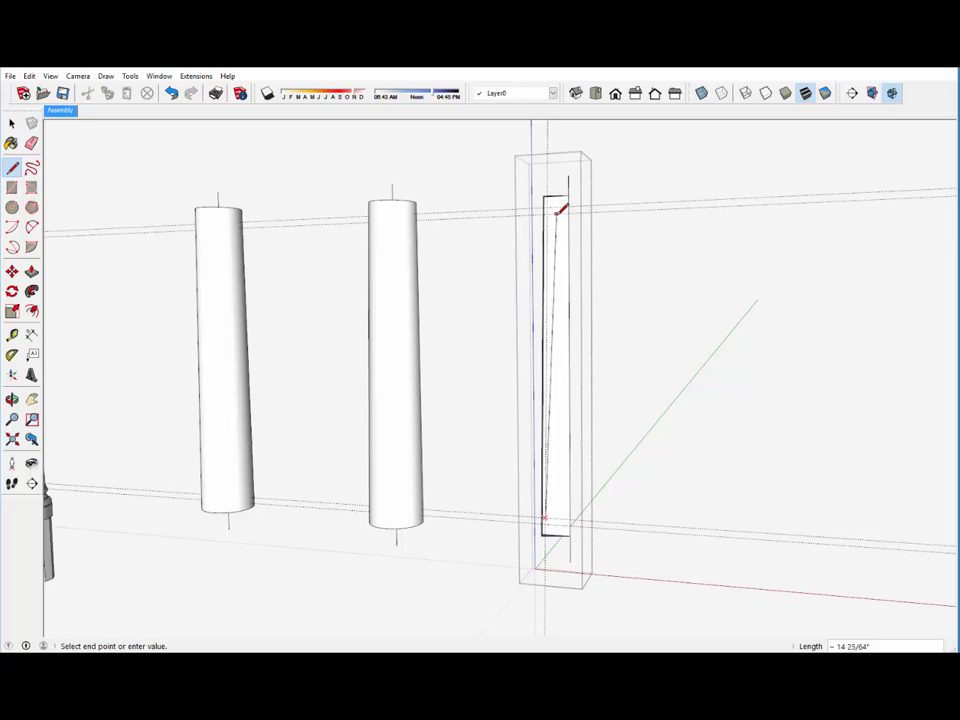
pyautogui.scroll(5, 561, 208)
pyautogui.scroll(4, 556, 213)
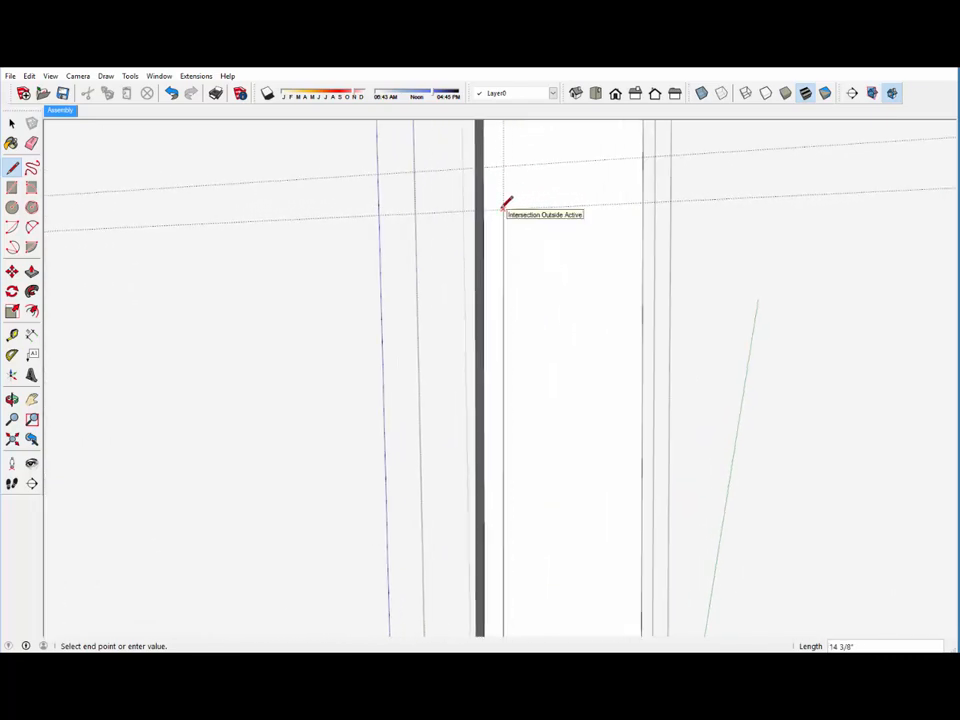
pyautogui.click(502, 207)
pyautogui.scroll(-3, 527, 390)
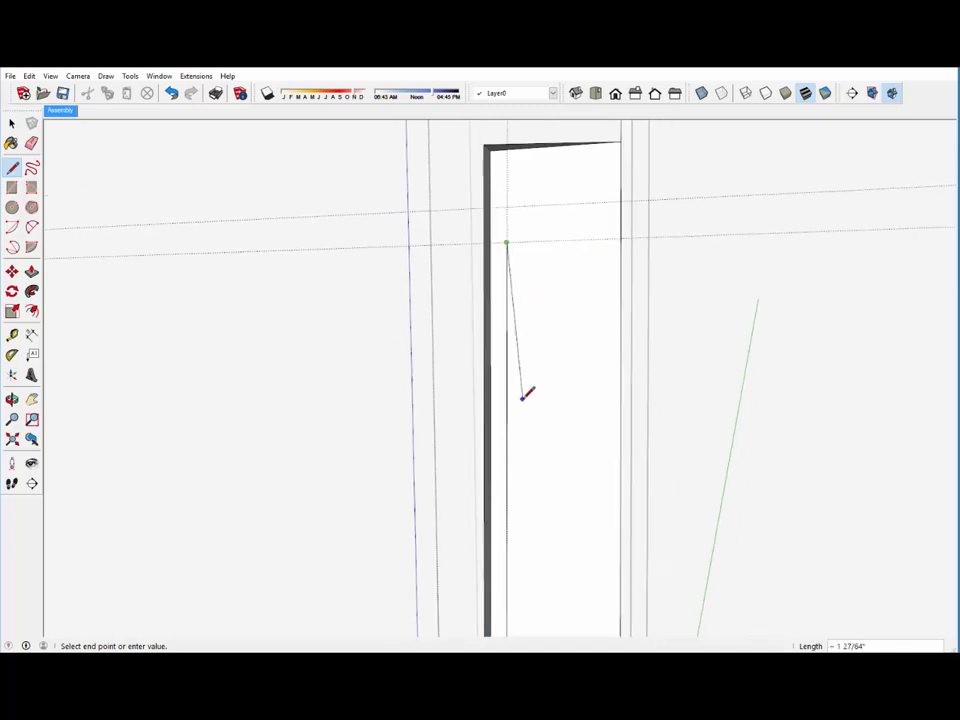
pyautogui.scroll(-1, 516, 274)
pyautogui.scroll(2, 516, 242)
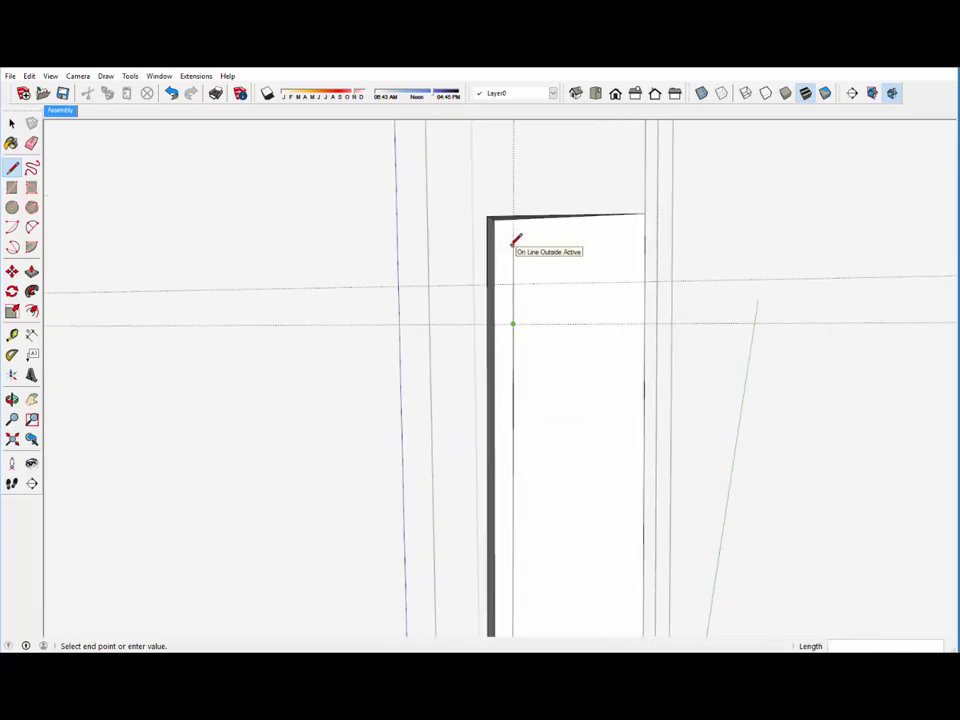
# - Draw an arc tangent to the line's upper end, curving out to where the uppermost horizontal guide meets the wedge's long outer edge
pyautogui.click(32, 227)
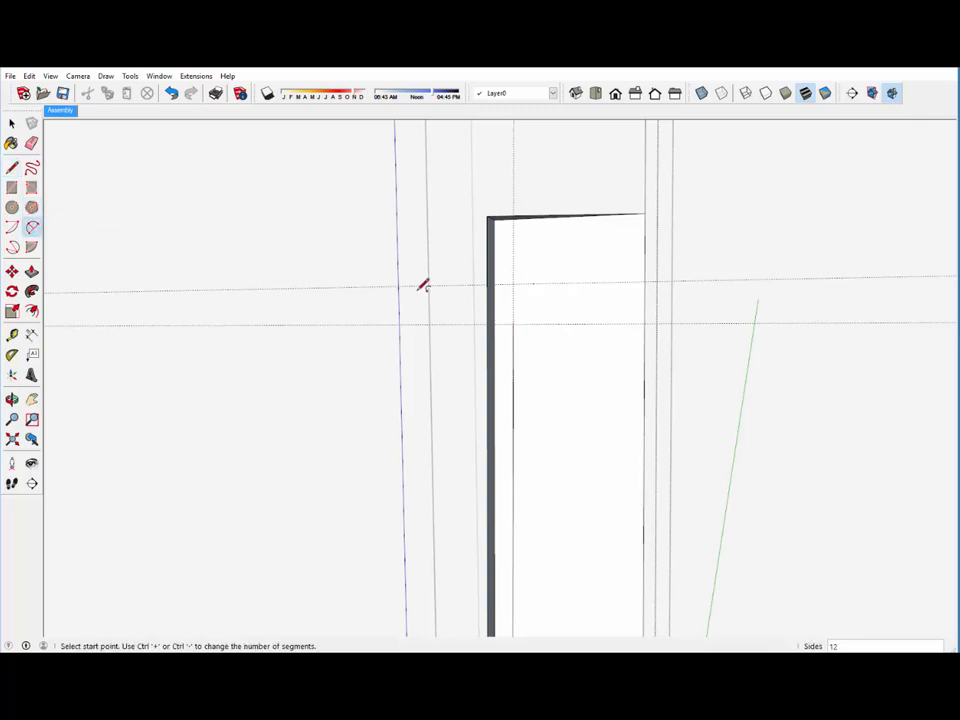
pyautogui.click(513, 320)
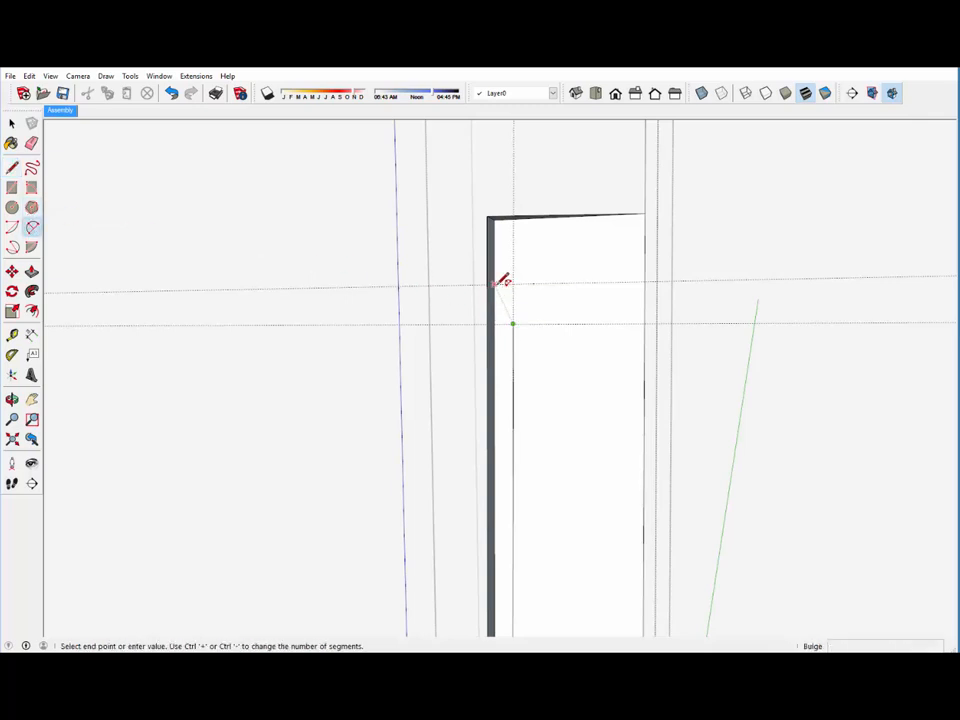
pyautogui.click(501, 284)
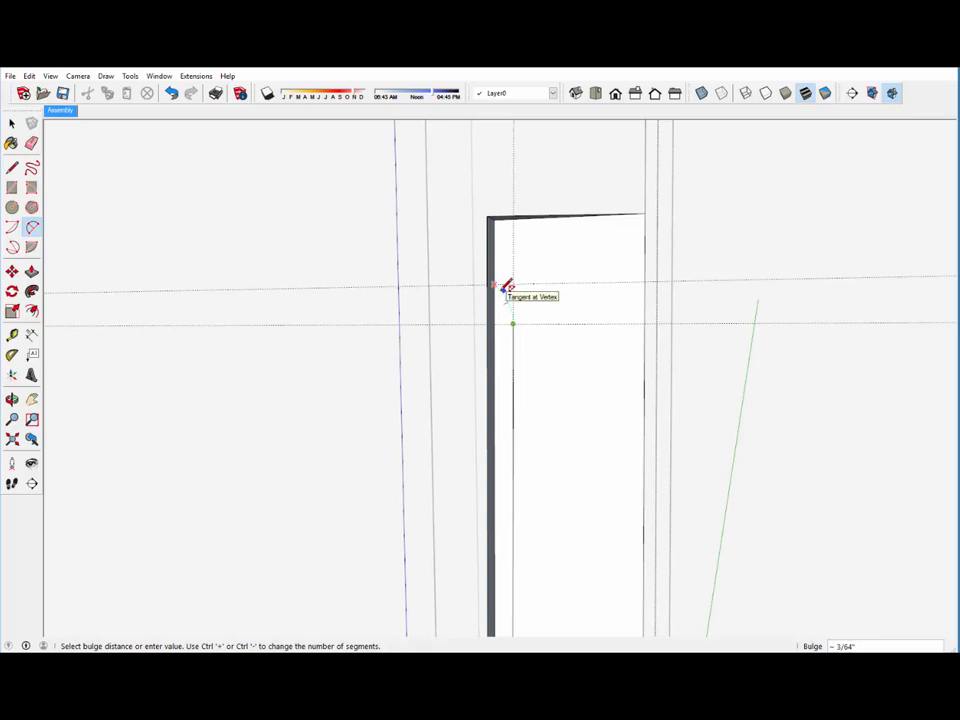
pyautogui.click(508, 284)
# - Draw a matching tangent arc from the line's lower end to where the lowest horizontal guide meets the wedge's long outer edge
pyautogui.scroll(-4, 513, 231)
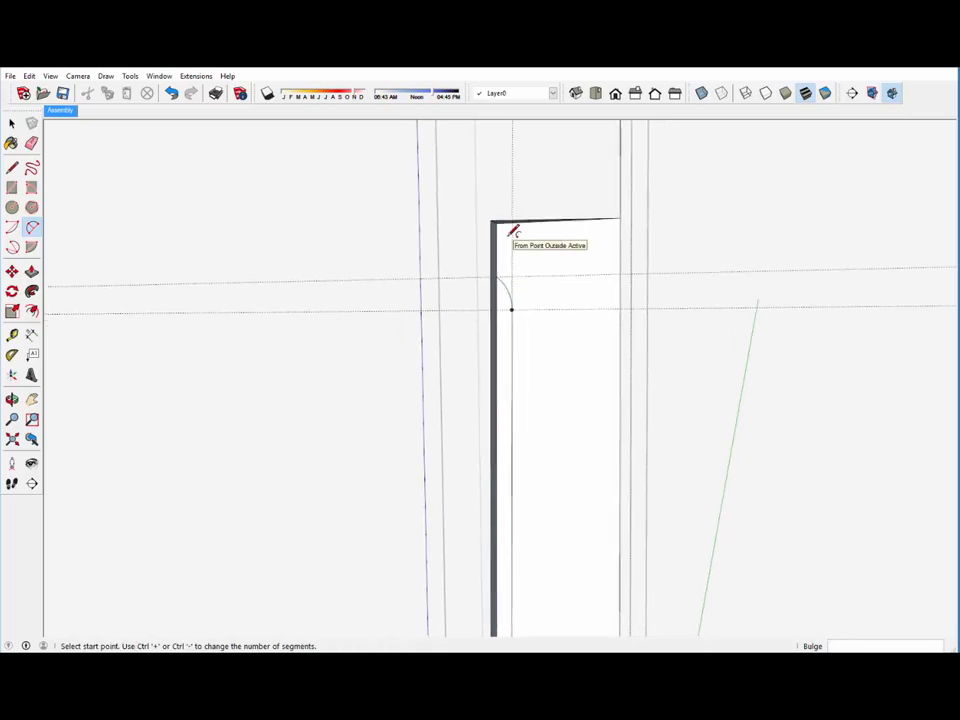
pyautogui.scroll(-5, 512, 230)
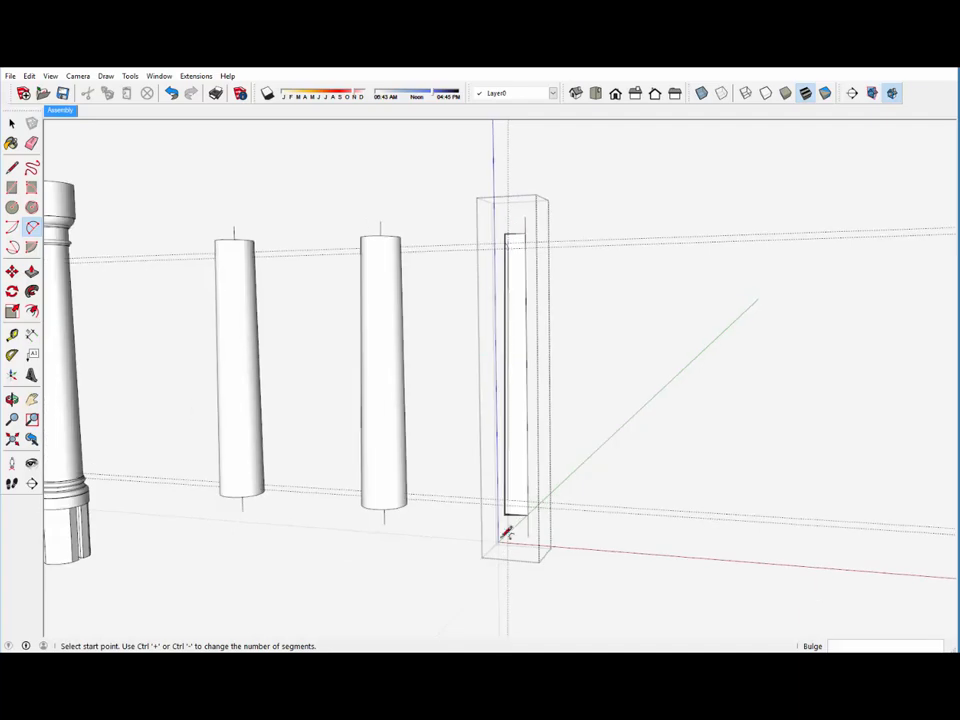
pyautogui.scroll(8, 513, 510)
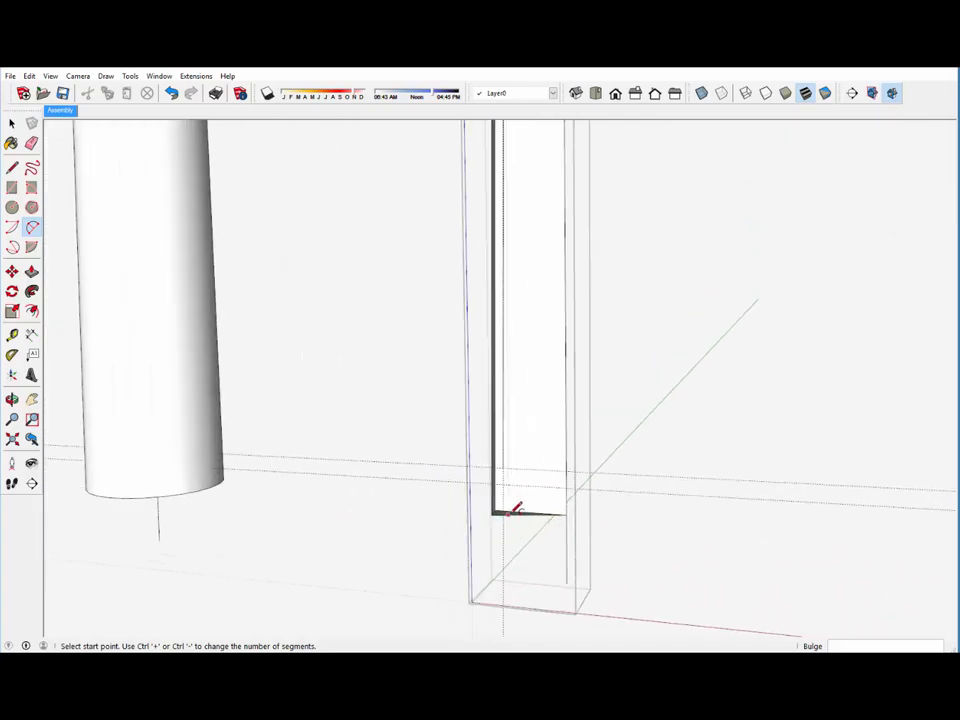
pyautogui.scroll(3, 514, 509)
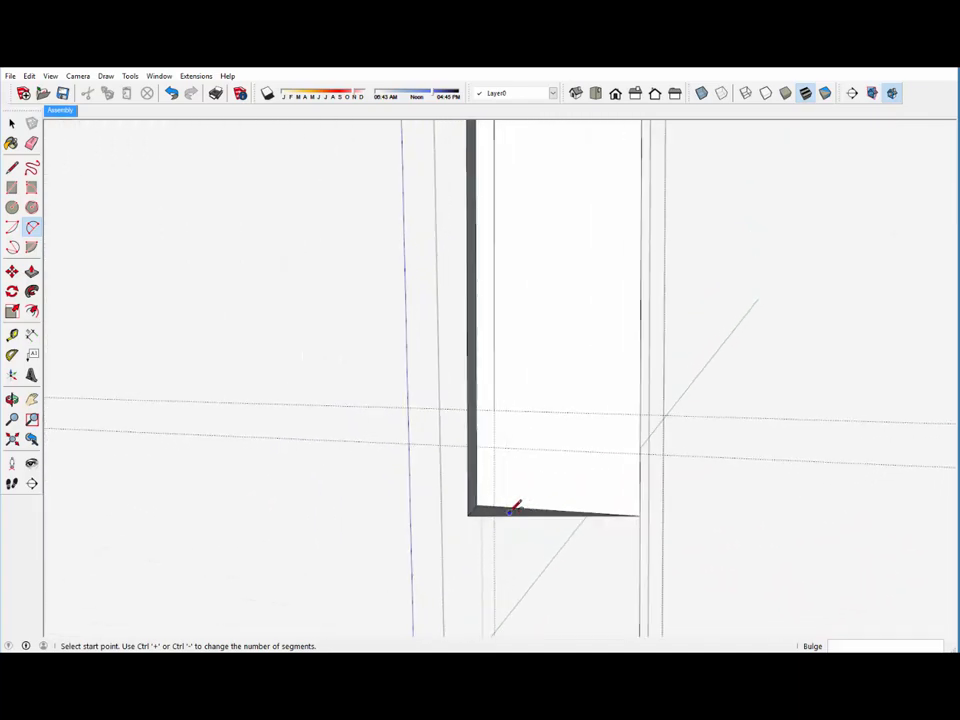
pyautogui.click(493, 410)
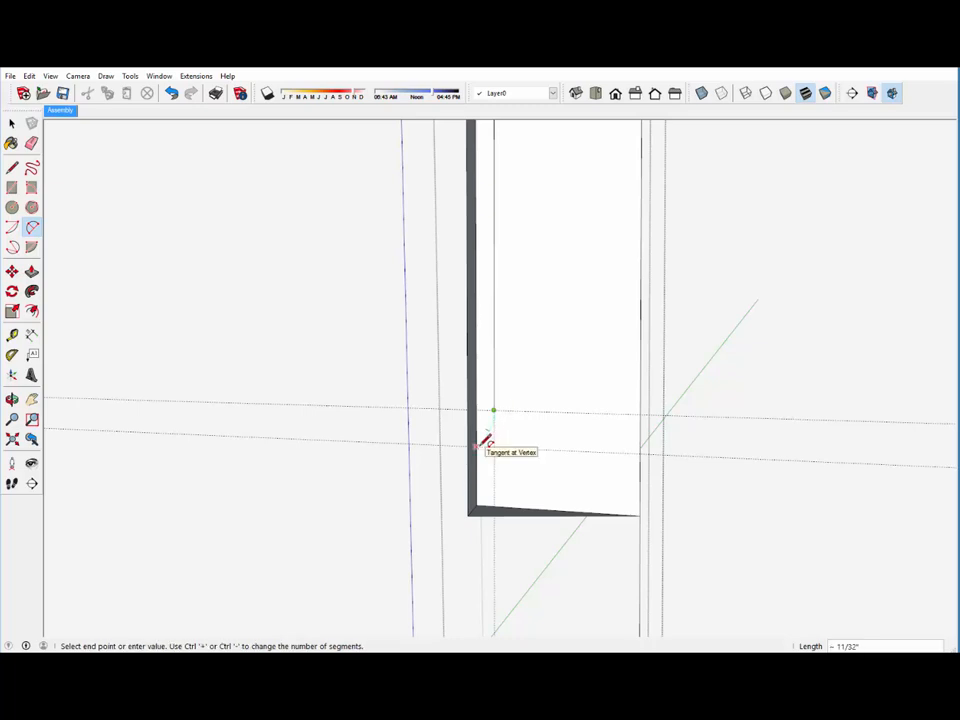
pyautogui.click(487, 441)
pyautogui.click(485, 440)
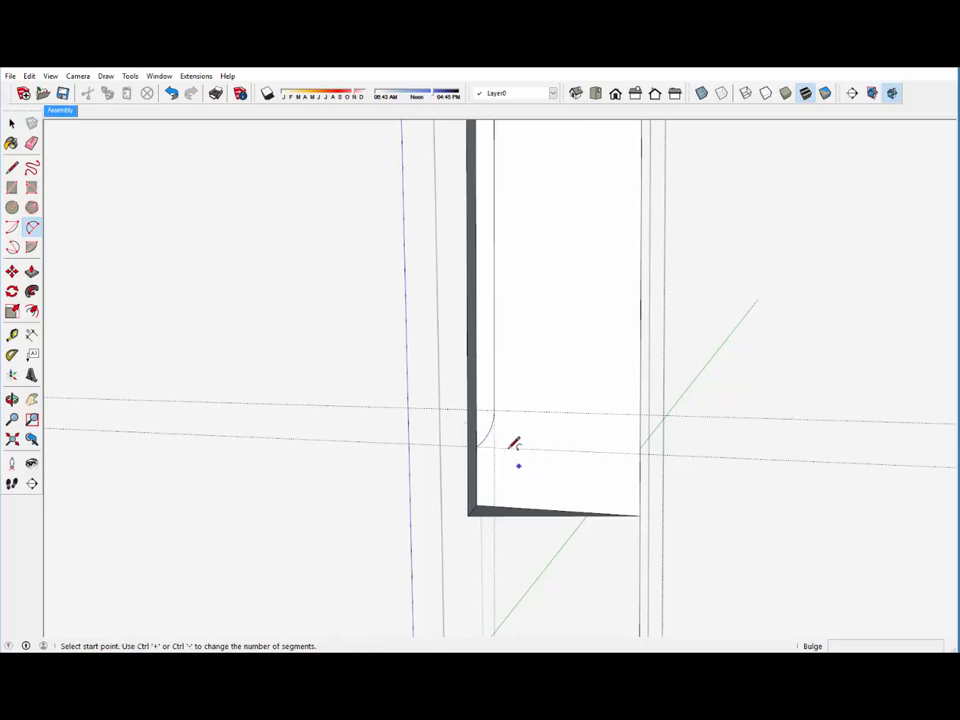
# - Close the wedge's group and erase the vertical guide and all four horizontal guides
pyautogui.click(32, 143)
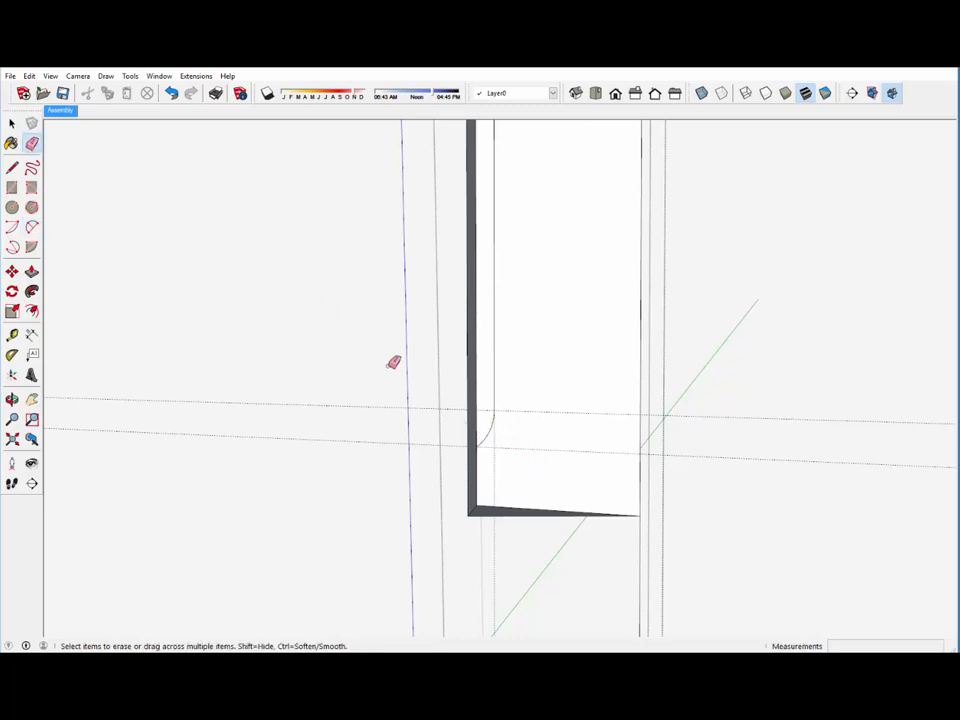
pyautogui.rightClick(372, 369)
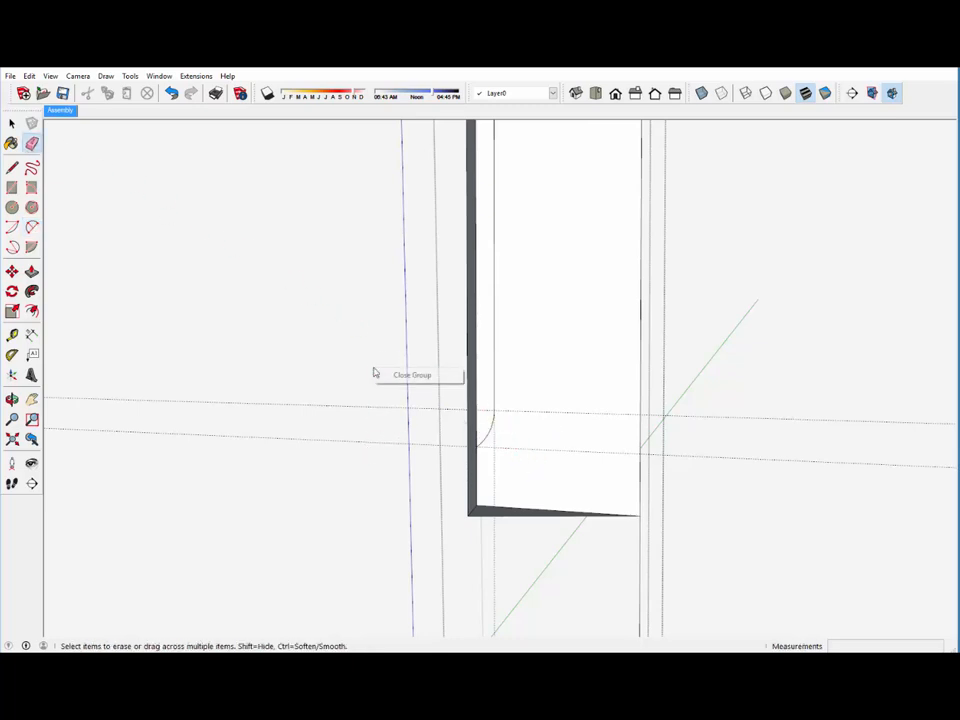
pyautogui.click(390, 376)
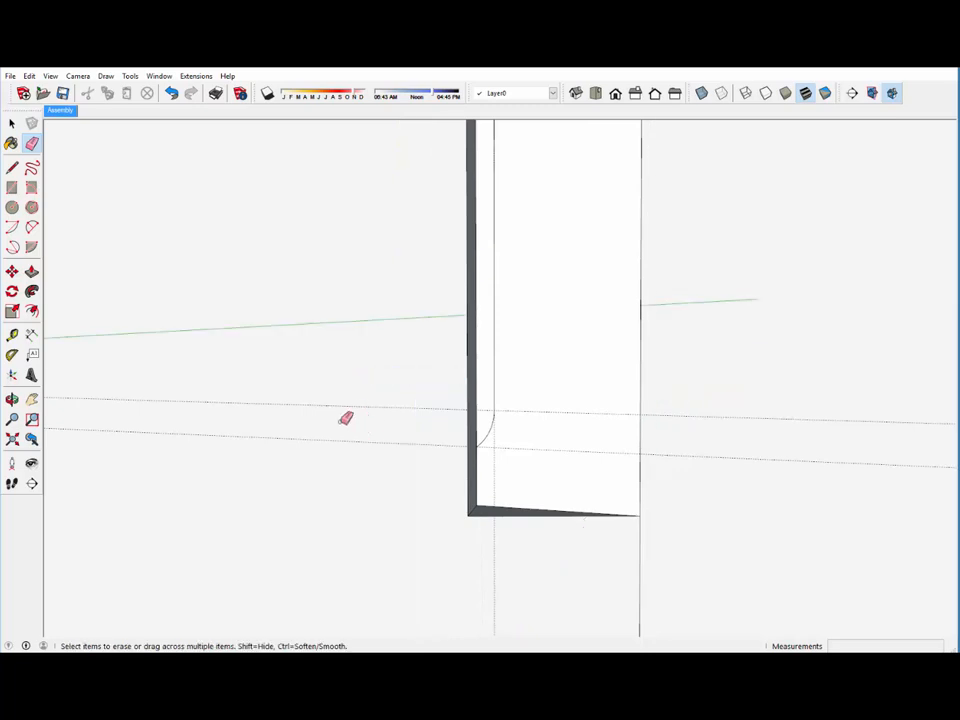
pyautogui.moveTo(355, 403)
pyautogui.mouseDown()
pyautogui.moveTo(370, 455)
pyautogui.moveTo(379, 455)
pyautogui.mouseUp()
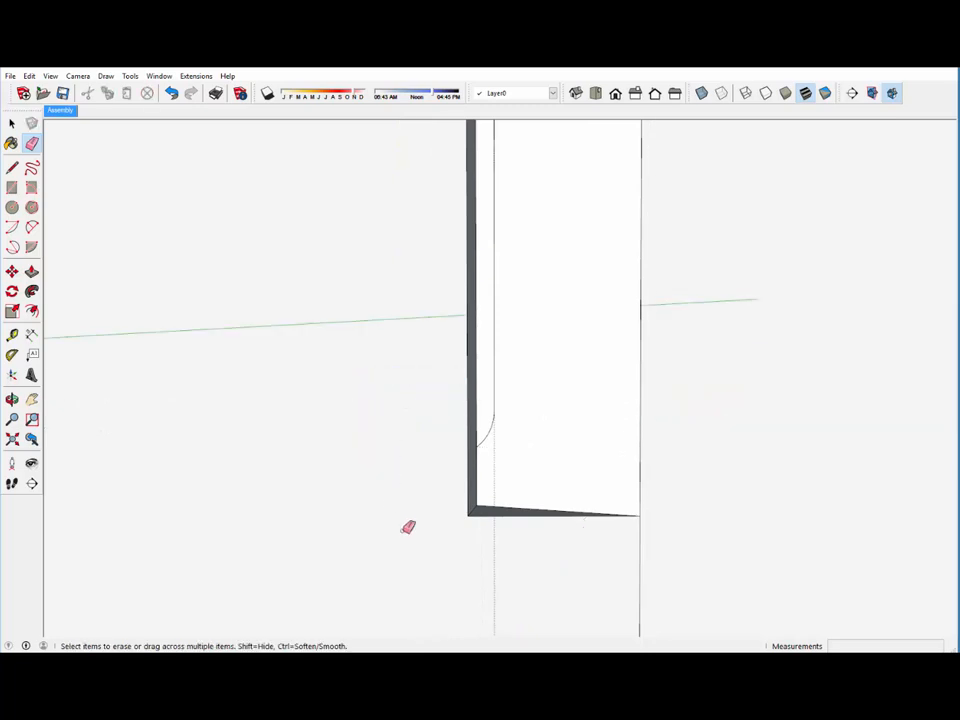
pyautogui.click(494, 543)
pyautogui.scroll(-3, 519, 508)
pyautogui.scroll(-6, 519, 508)
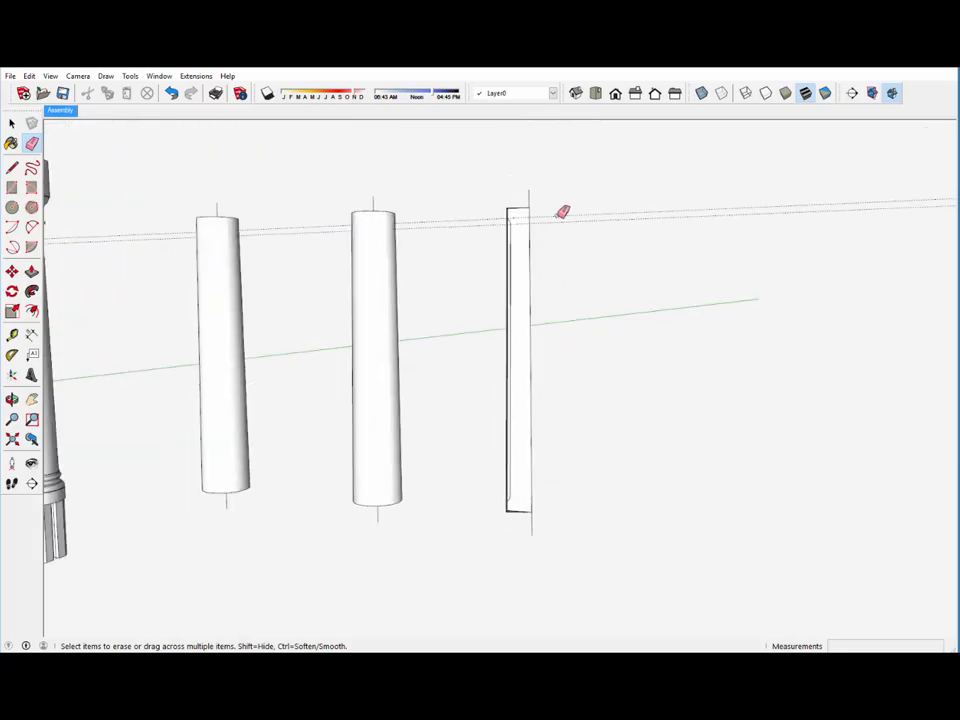
pyautogui.click(562, 213)
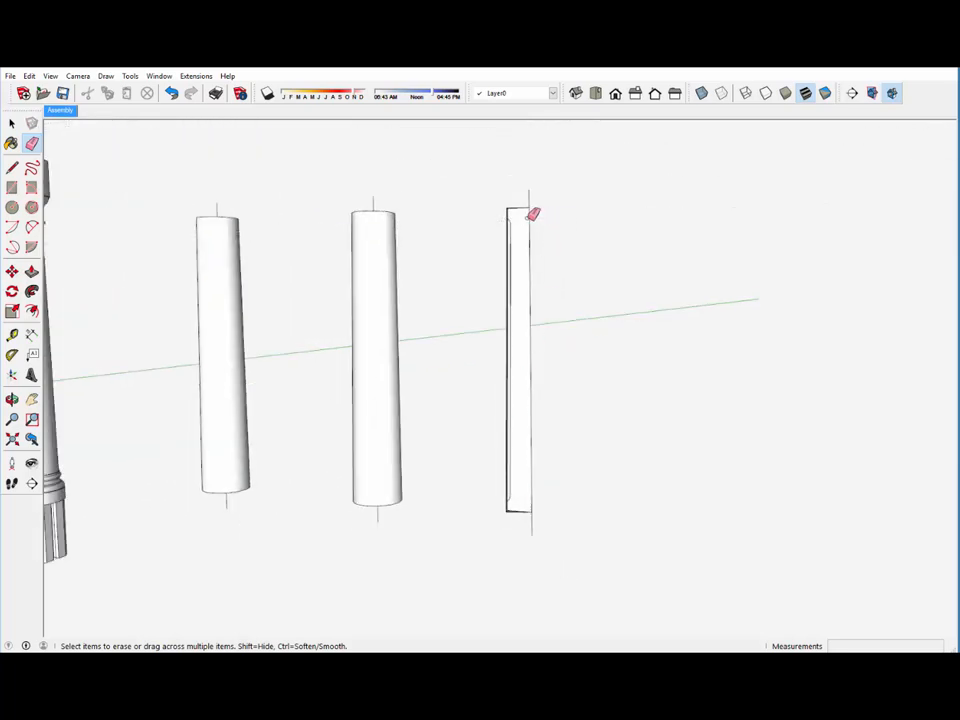
# - Scale the wedge group uniformly by a factor of 10 from an upper corner and fit the whole model in view
pyautogui.moveTo(533, 213)
pyautogui.mouseDown(button='middle')
pyautogui.moveTo(489, 246)
pyautogui.moveTo(450, 257)
pyautogui.moveTo(431, 280)
pyautogui.mouseUp(button='middle')
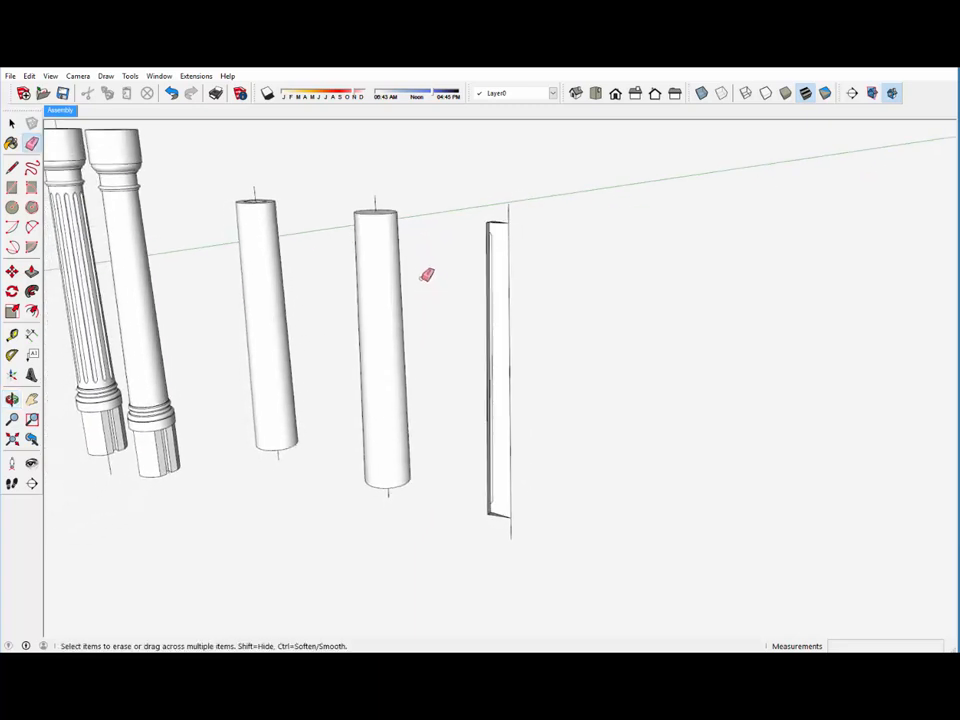
pyautogui.scroll(-3, 375, 252)
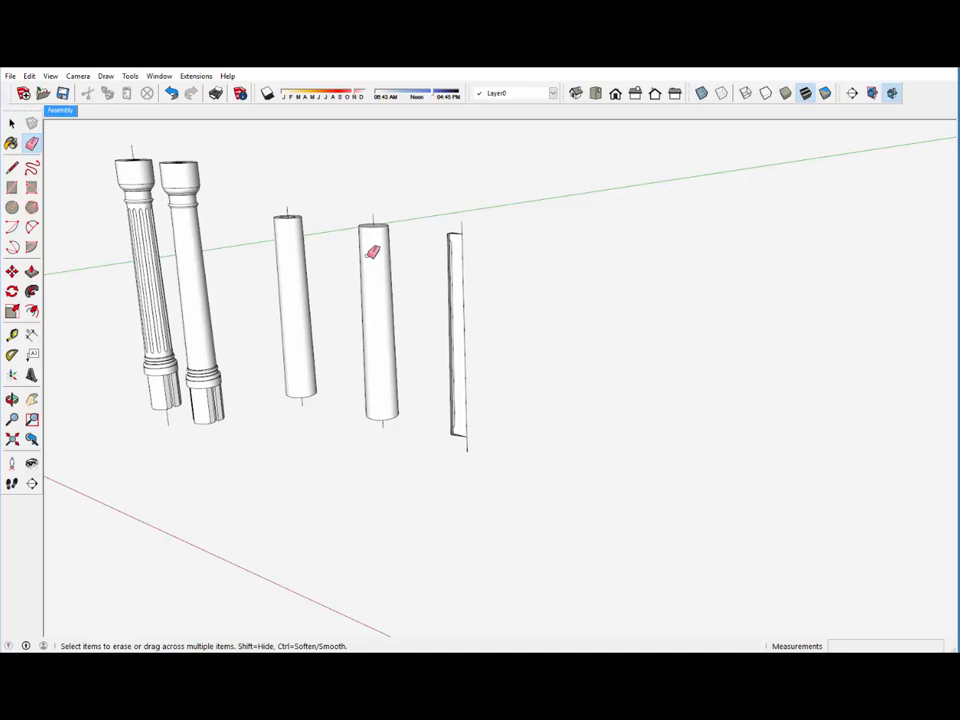
pyautogui.click(12, 122)
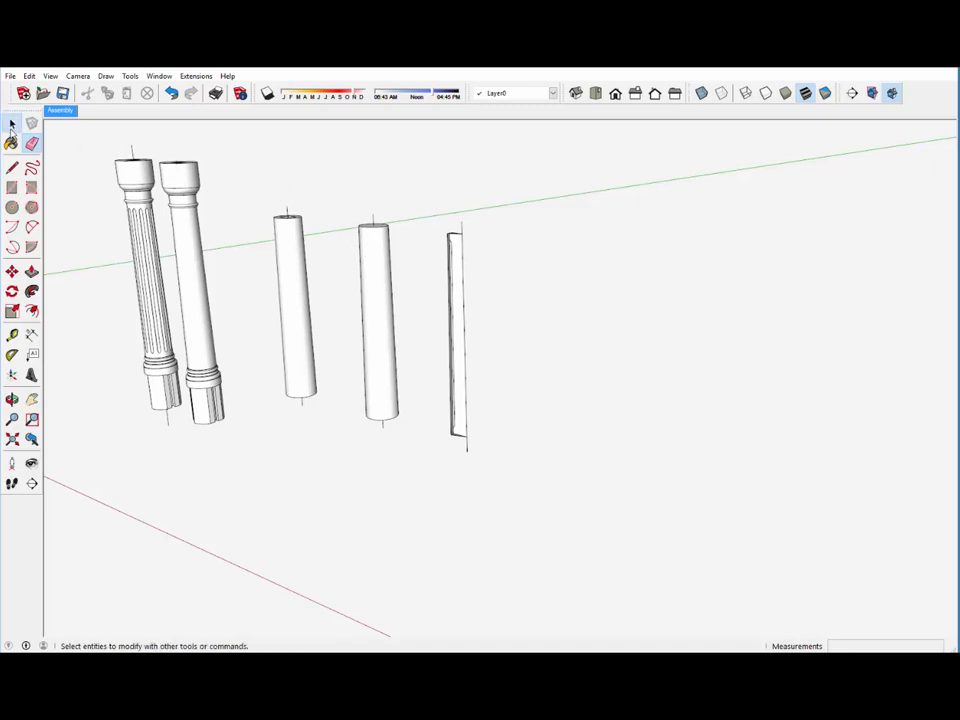
pyautogui.click(461, 268)
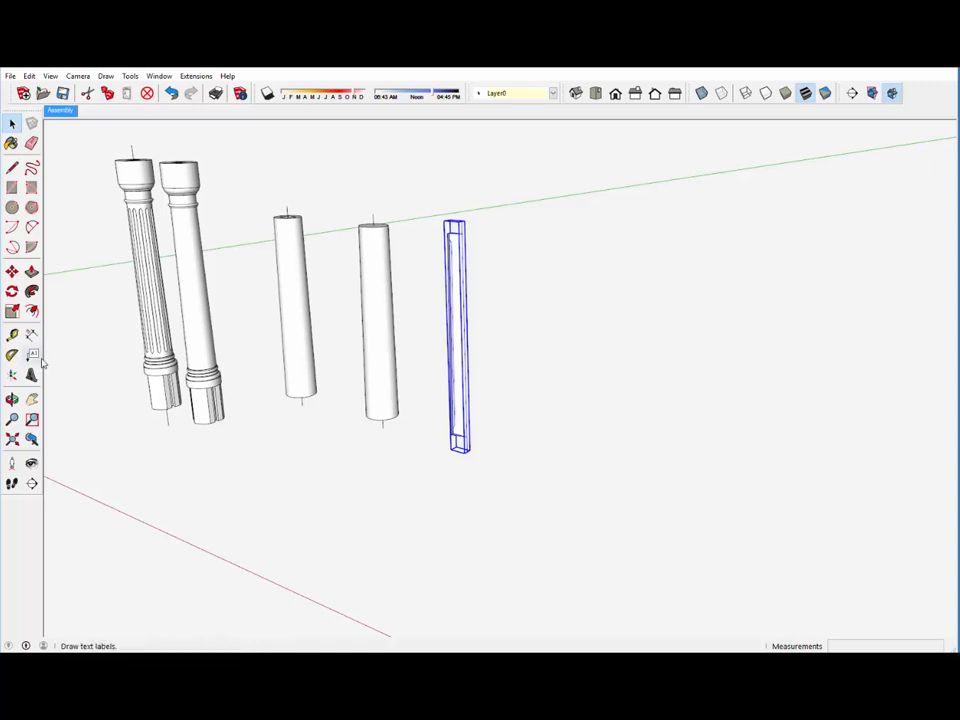
pyautogui.click(12, 311)
pyautogui.scroll(5, 376, 234)
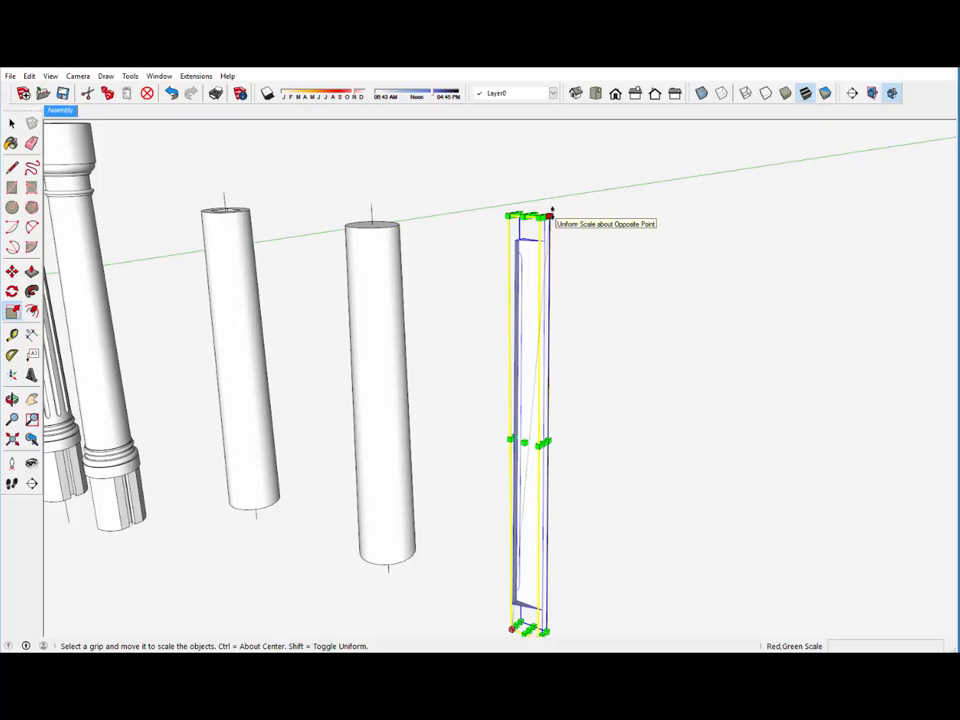
pyautogui.moveTo(550, 213); pyautogui.dragTo(580, 170)
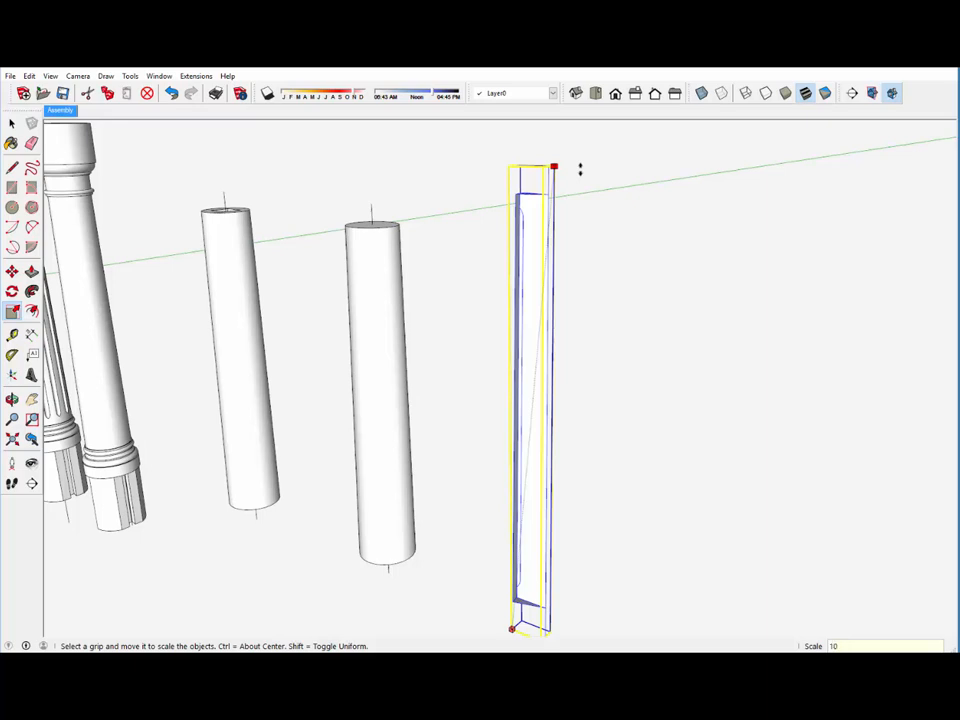
pyautogui.press('Return')
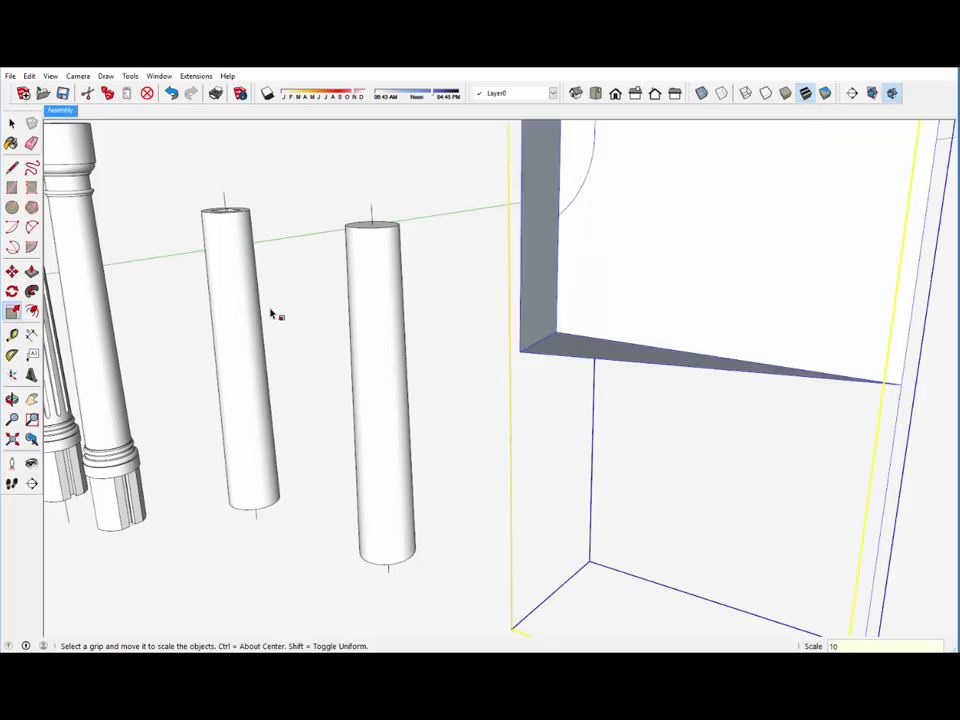
pyautogui.click(12, 438)
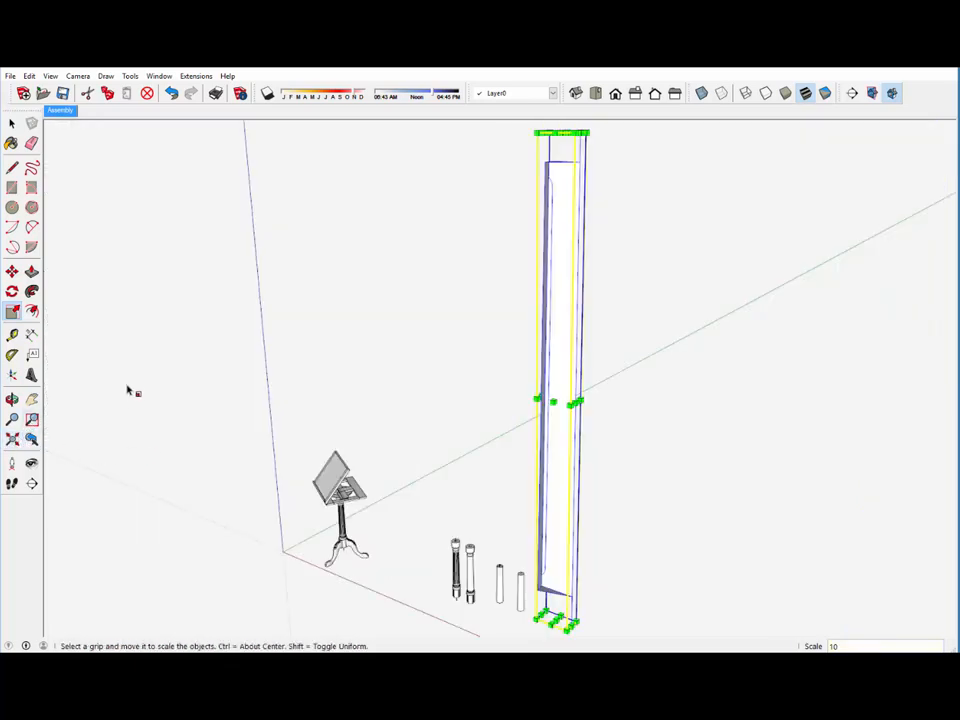
pyautogui.scroll(-1, 183, 350)
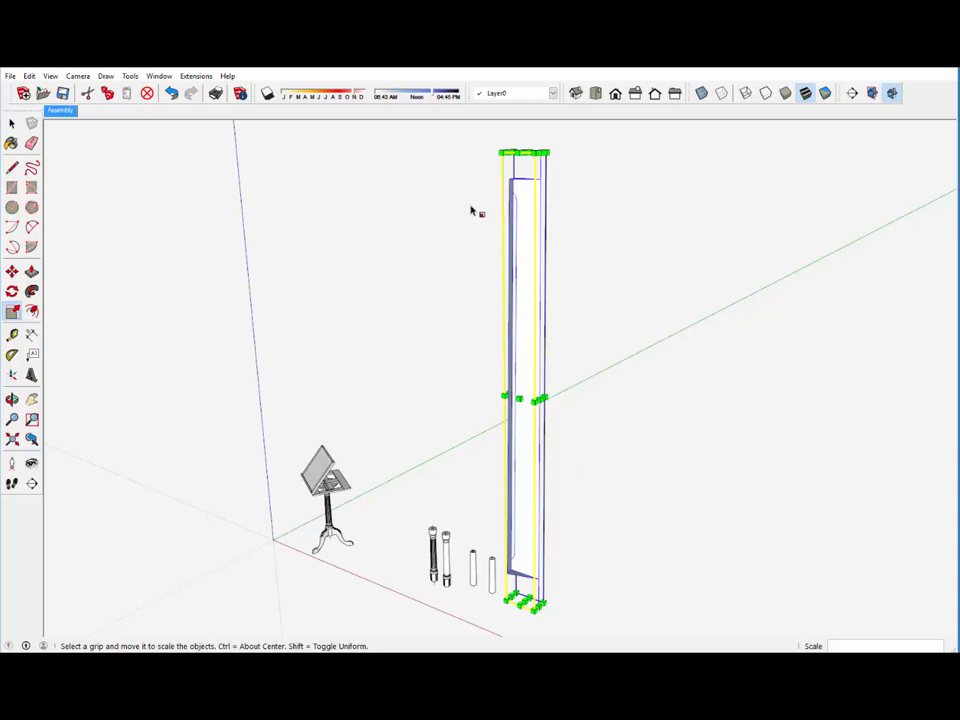
pyautogui.press('space')
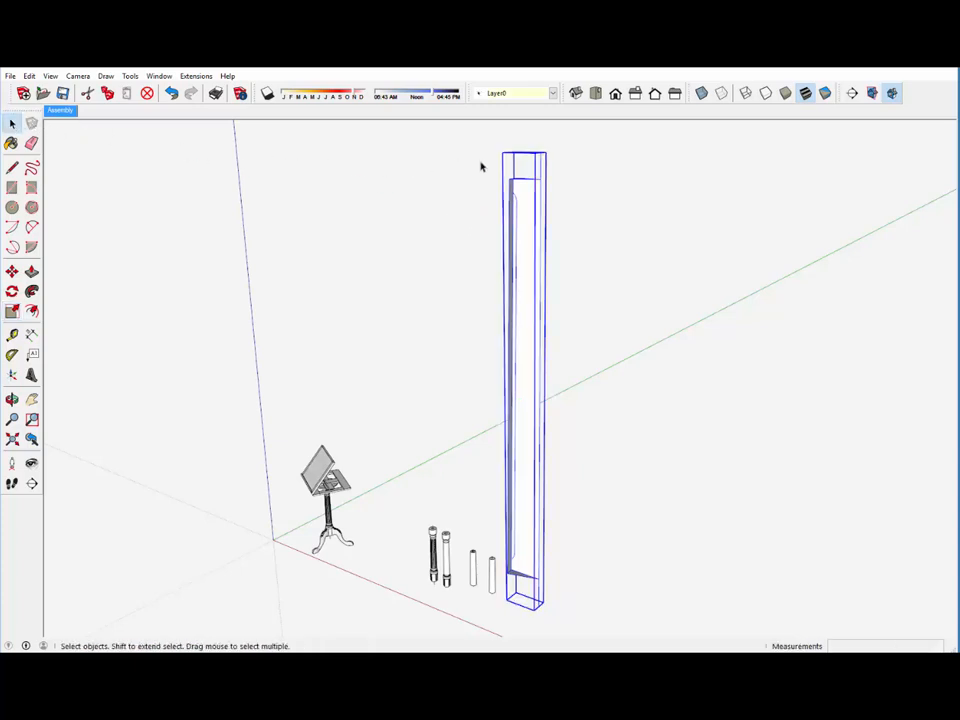
# - Draw a horizontal 24-sided circle of about 12 7/16" radius centered on the top endpoint of the wedge's long outer edge
pyautogui.moveTo(480, 169); pyautogui.dragTo(465, 227, button='middle')
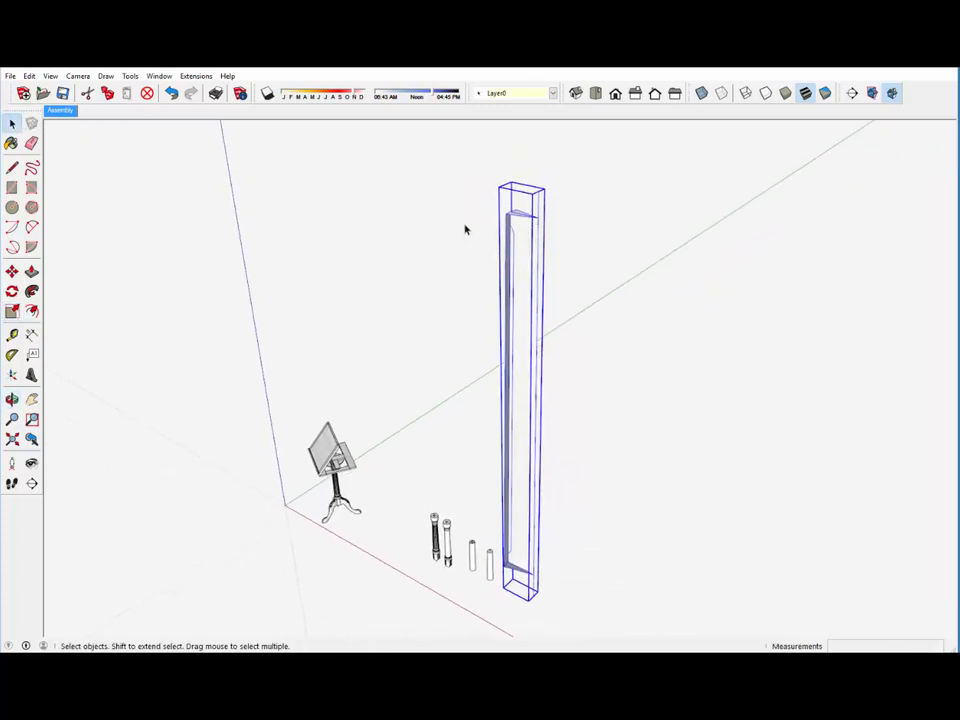
pyautogui.click(494, 223)
pyautogui.scroll(3, 512, 214)
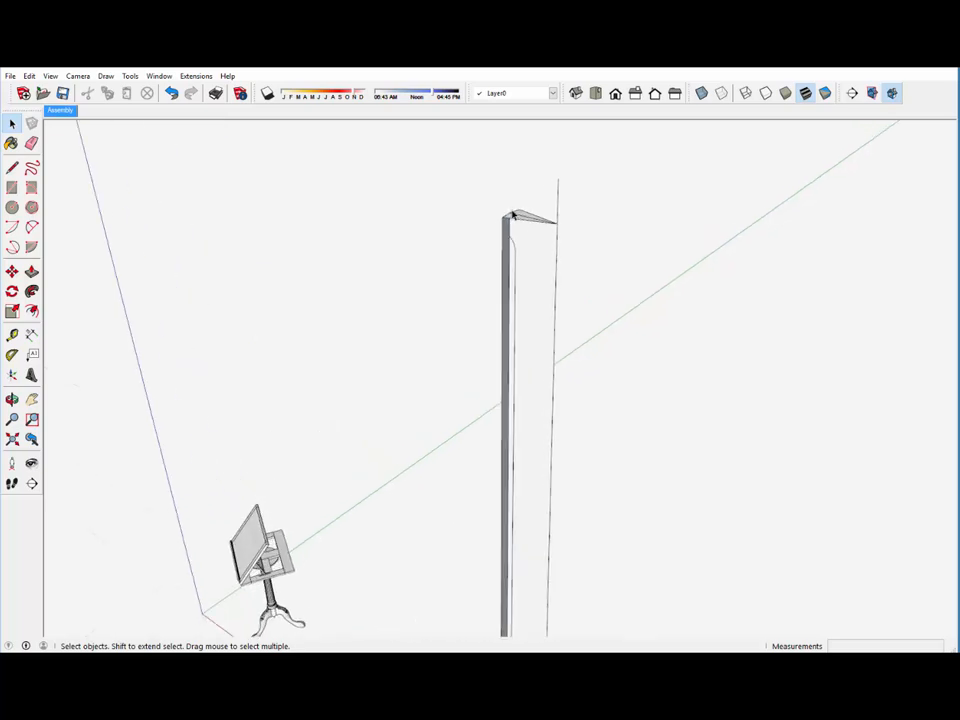
pyautogui.scroll(2, 512, 214)
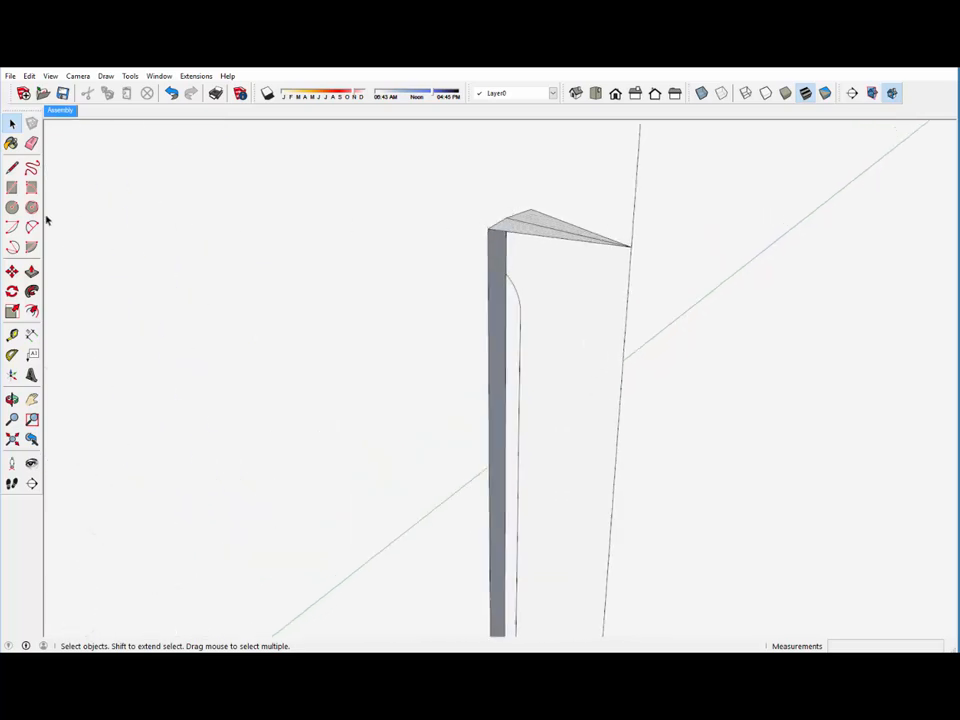
pyautogui.click(12, 207)
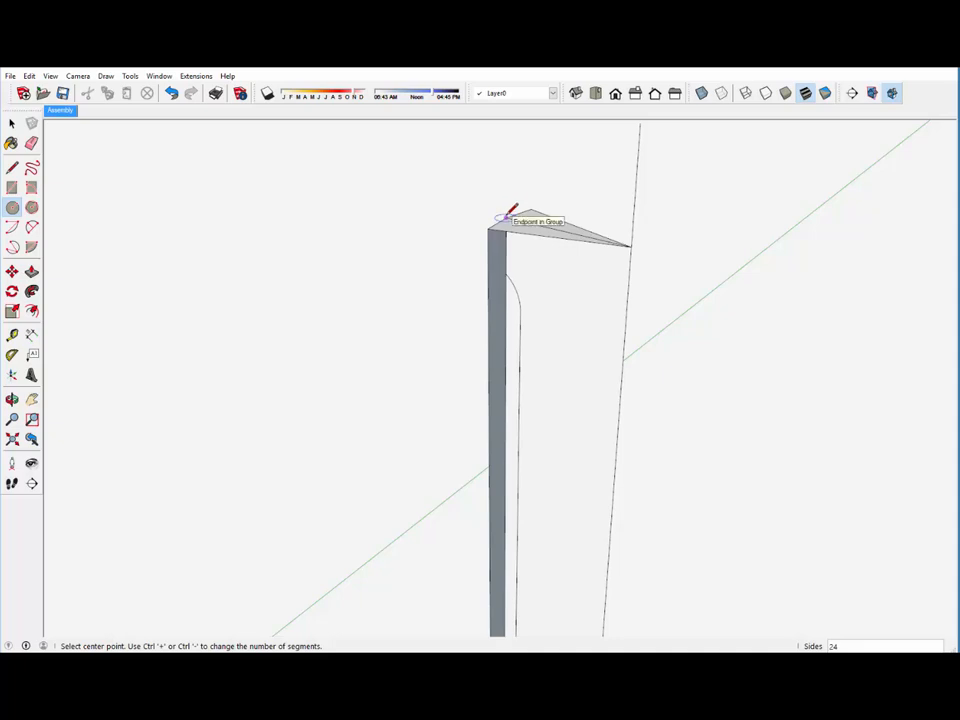
pyautogui.click(506, 217)
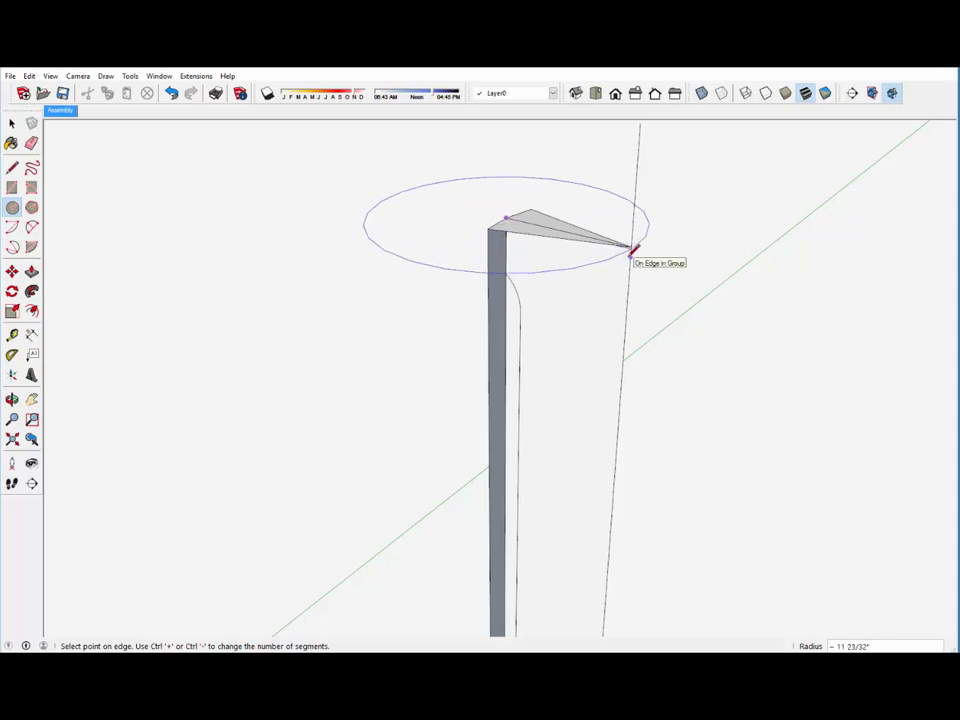
pyautogui.scroll(3, 632, 250)
pyautogui.scroll(5, 632, 250)
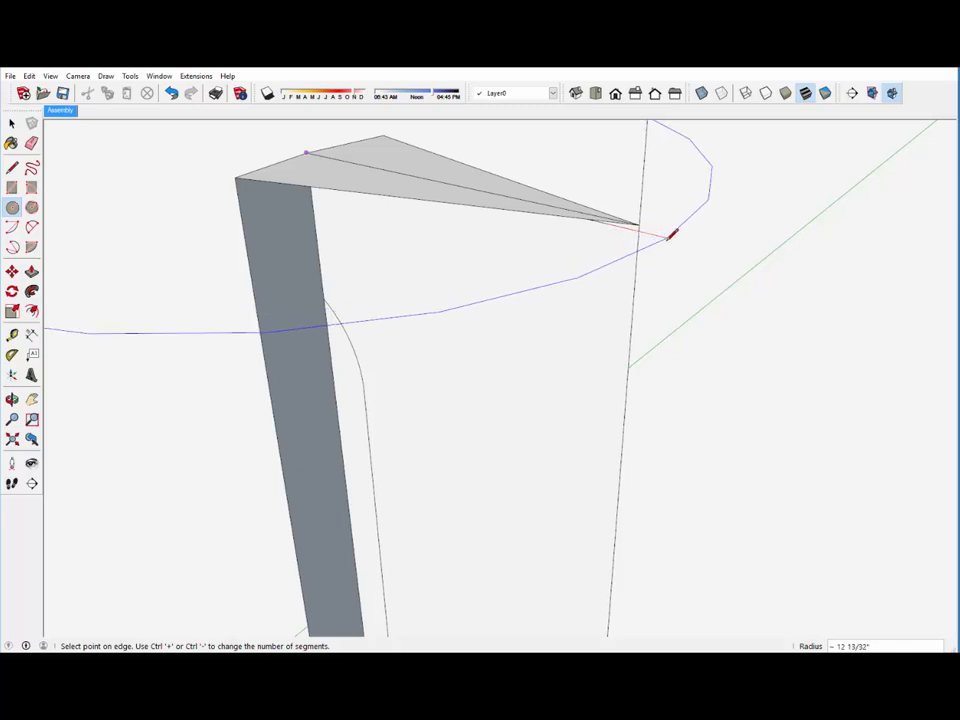
pyautogui.click(672, 234)
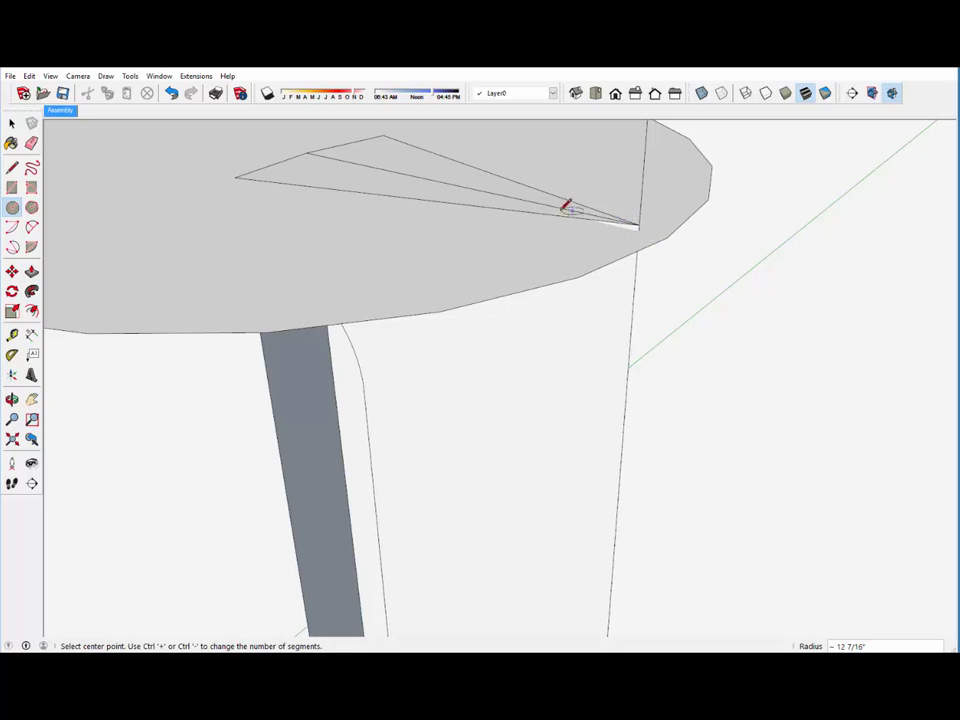
# - Sweep the flute profile face inside the wedge group around the circle's edge with Follow Me
pyautogui.moveTo(482, 199)
pyautogui.mouseDown(button='middle')
pyautogui.moveTo(507, 137)
pyautogui.moveTo(491, 181)
pyautogui.mouseUp(button='middle')
pyautogui.scroll(-5, 625, 206)
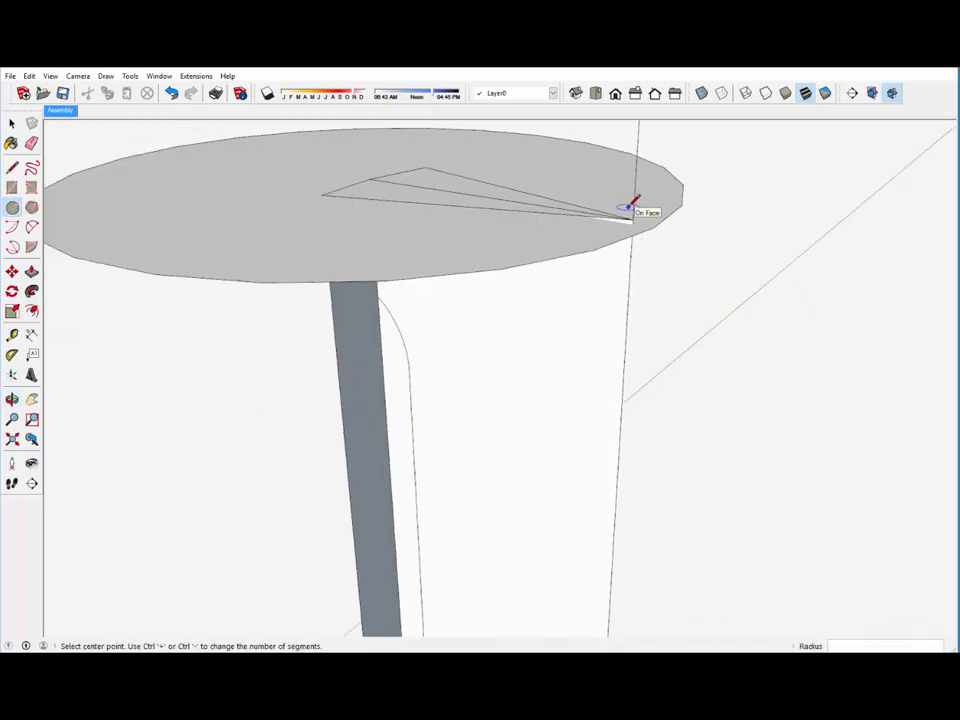
pyautogui.scroll(-3, 629, 208)
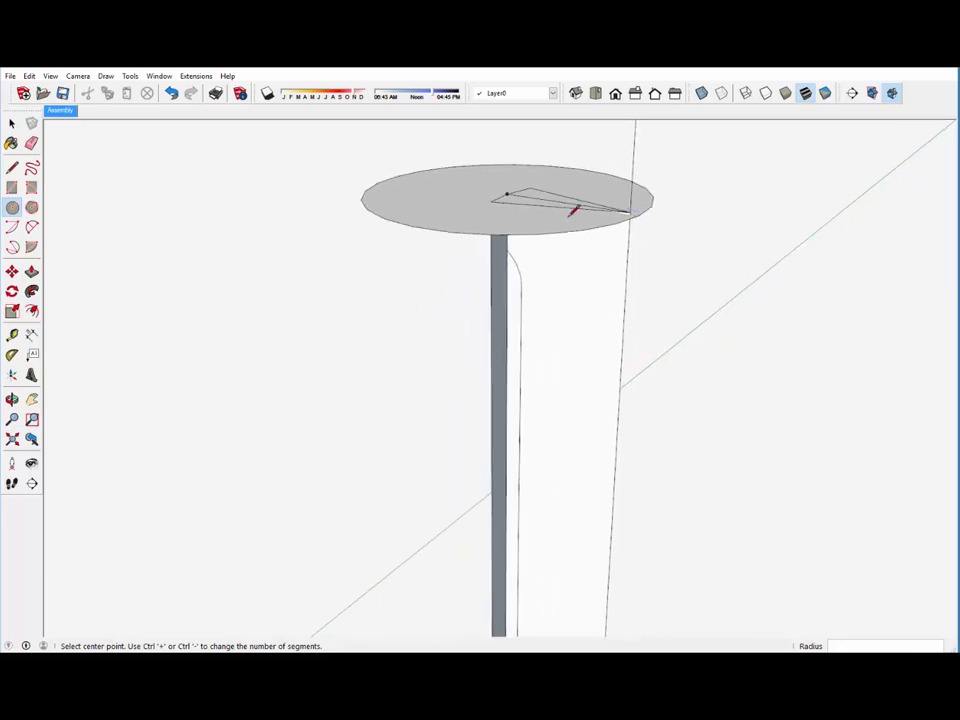
pyautogui.moveTo(571, 213); pyautogui.dragTo(556, 230, button='middle')
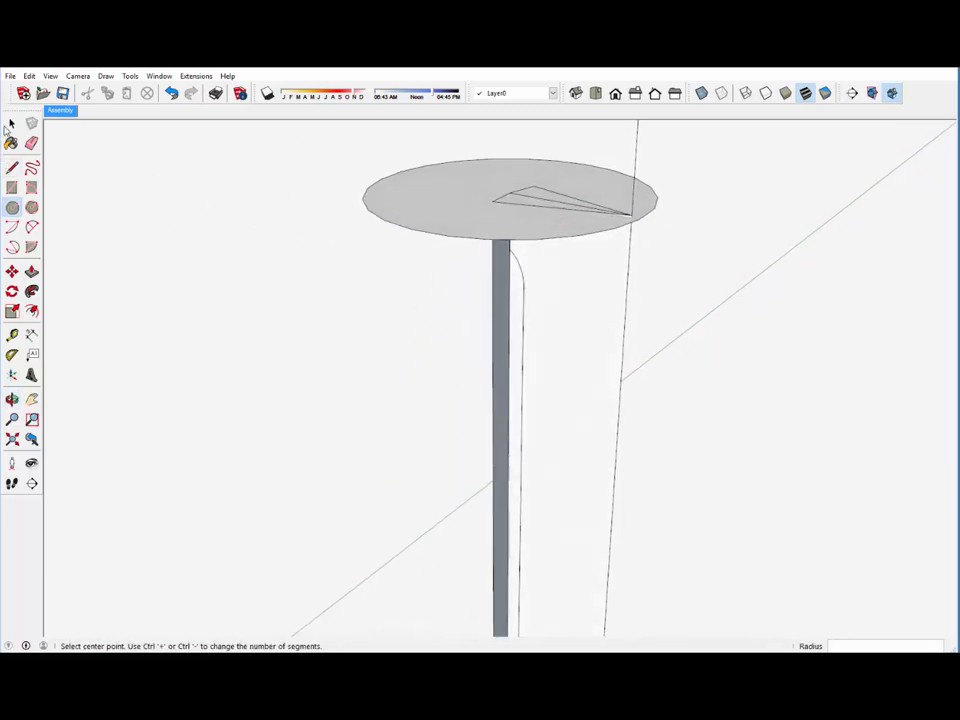
pyautogui.click(11, 123)
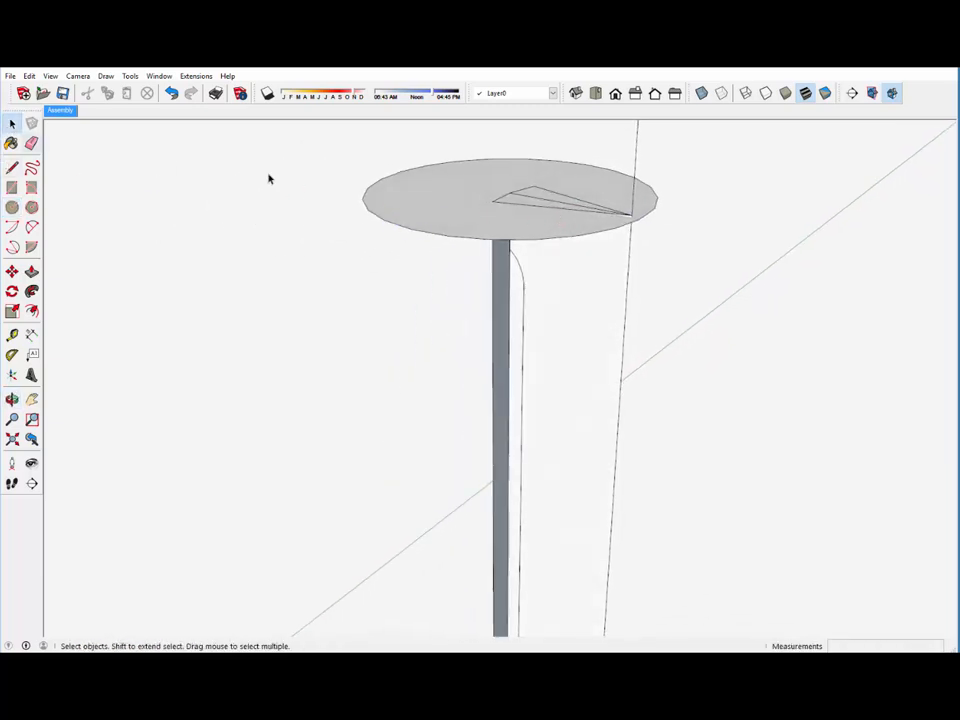
pyautogui.click(462, 242)
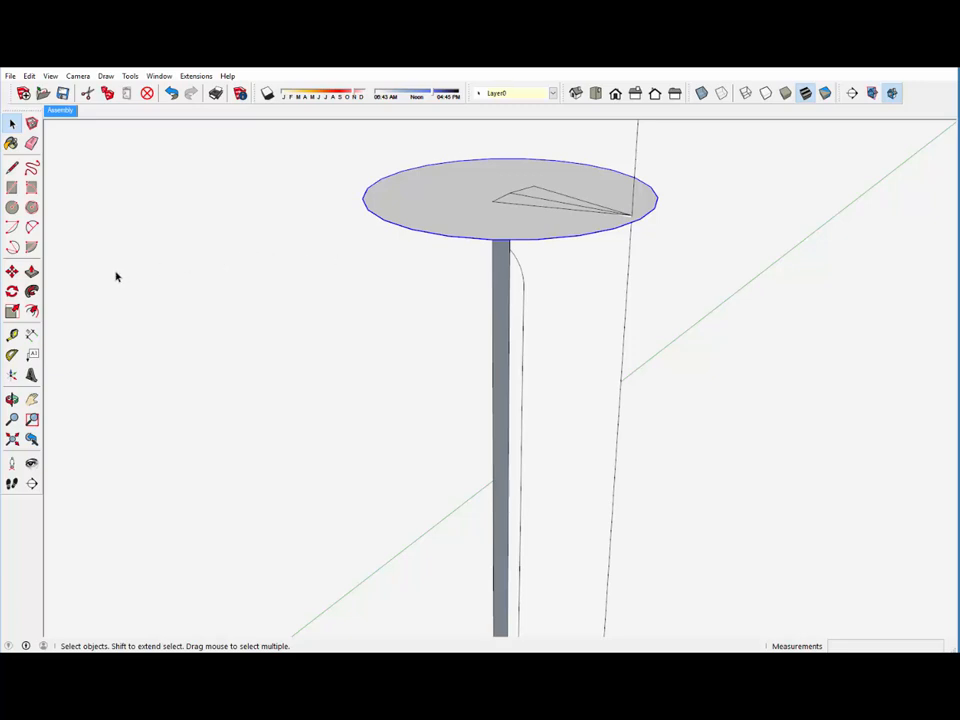
pyautogui.click(32, 291)
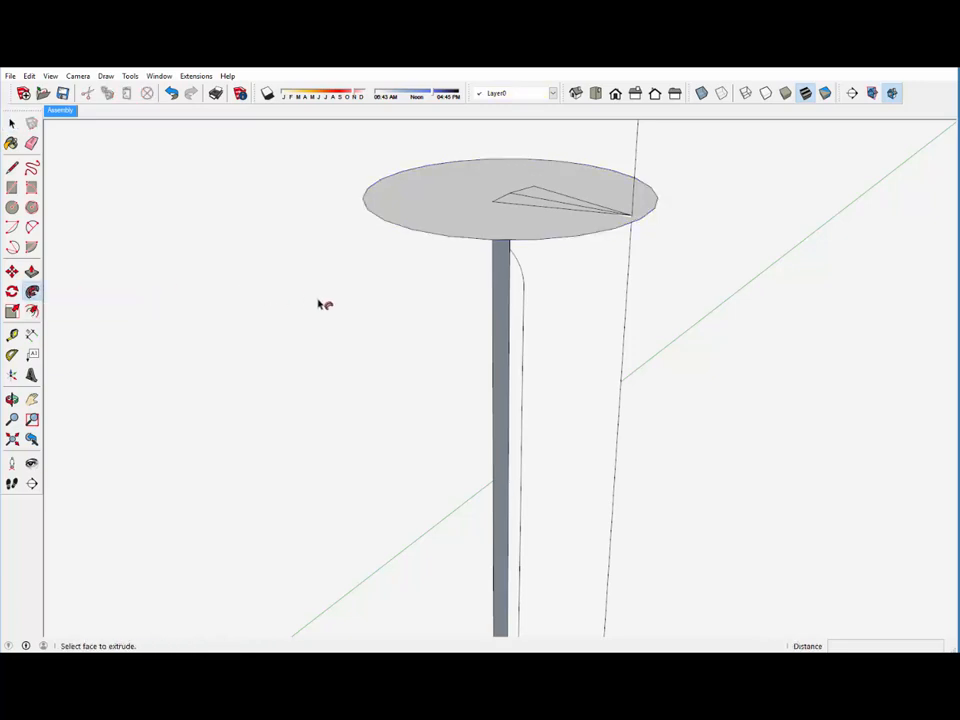
pyautogui.rightClick(521, 293)
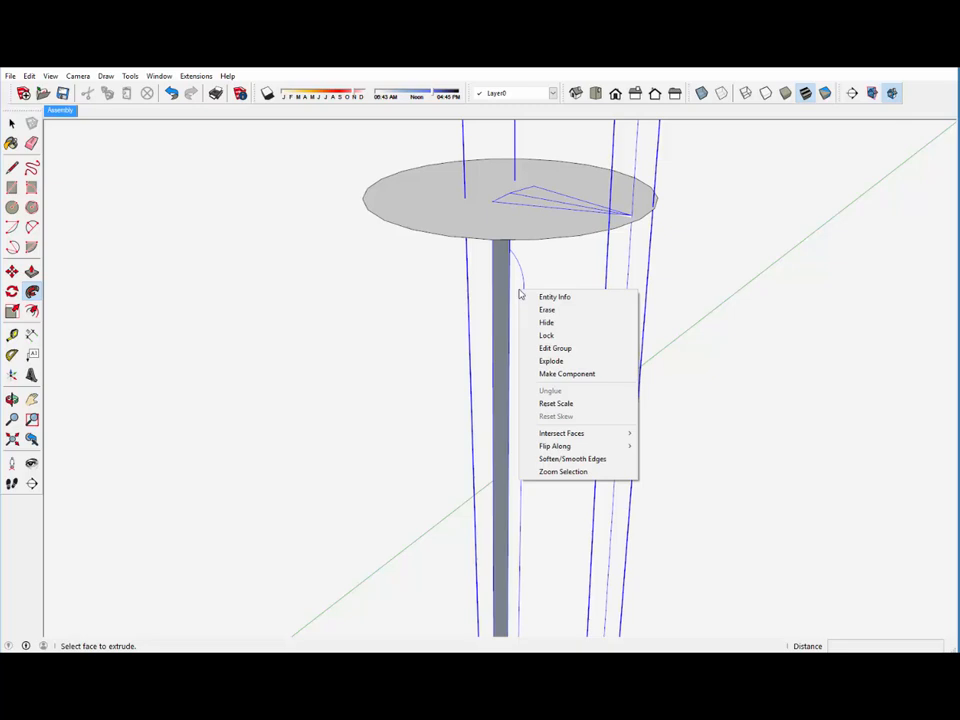
pyautogui.click(546, 349)
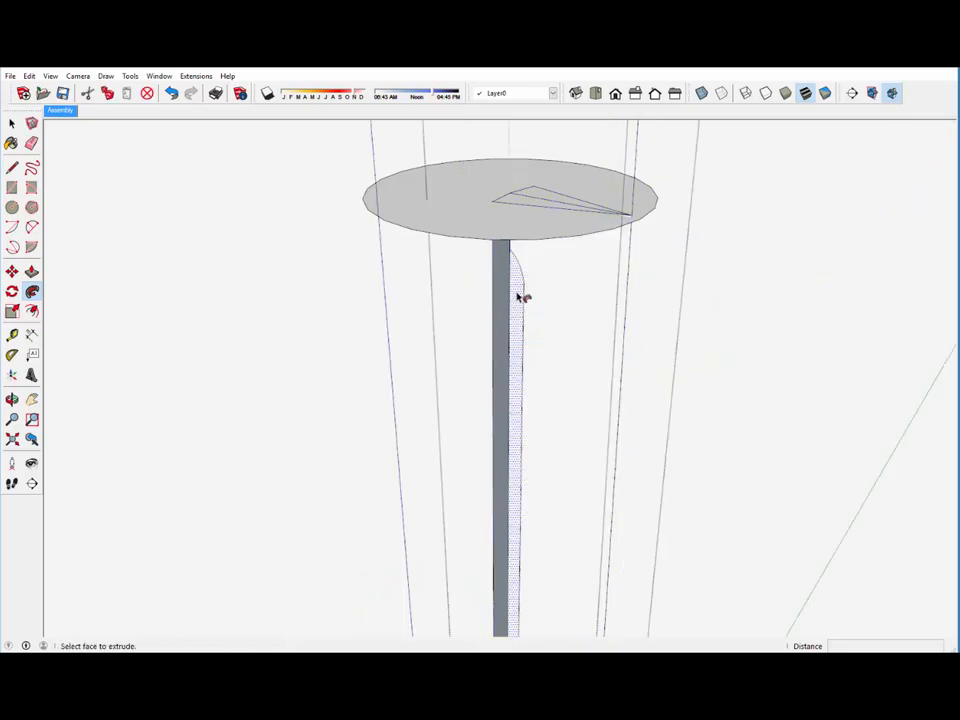
pyautogui.click(519, 296)
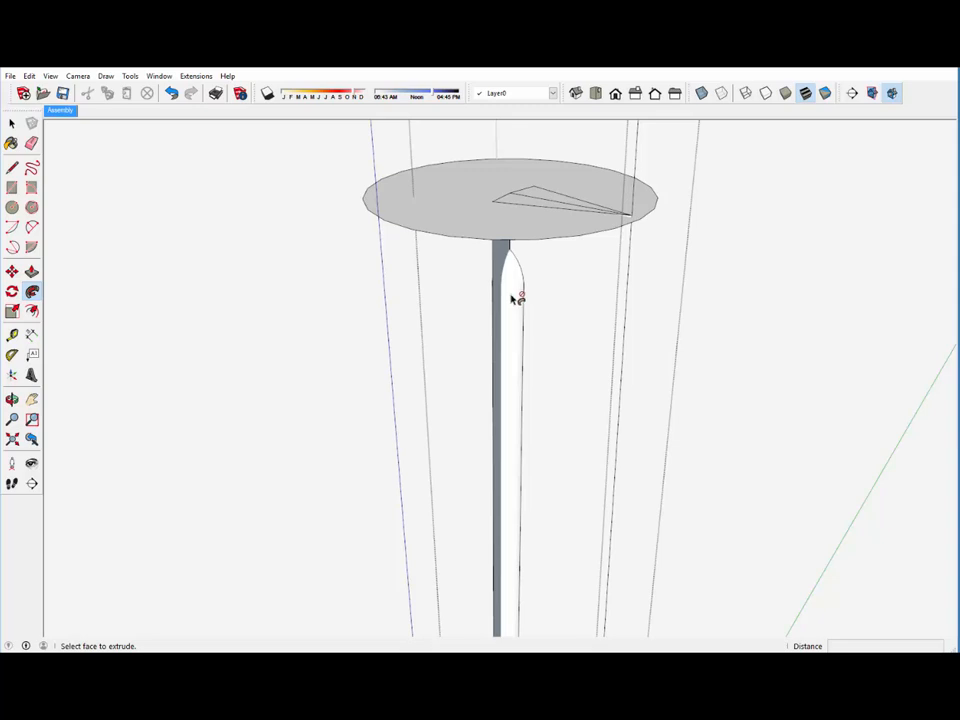
# - Examine the upper and lower ends of the swept flute shape from several sides of the wedge
pyautogui.moveTo(510, 298); pyautogui.dragTo(806, 285, button='middle')
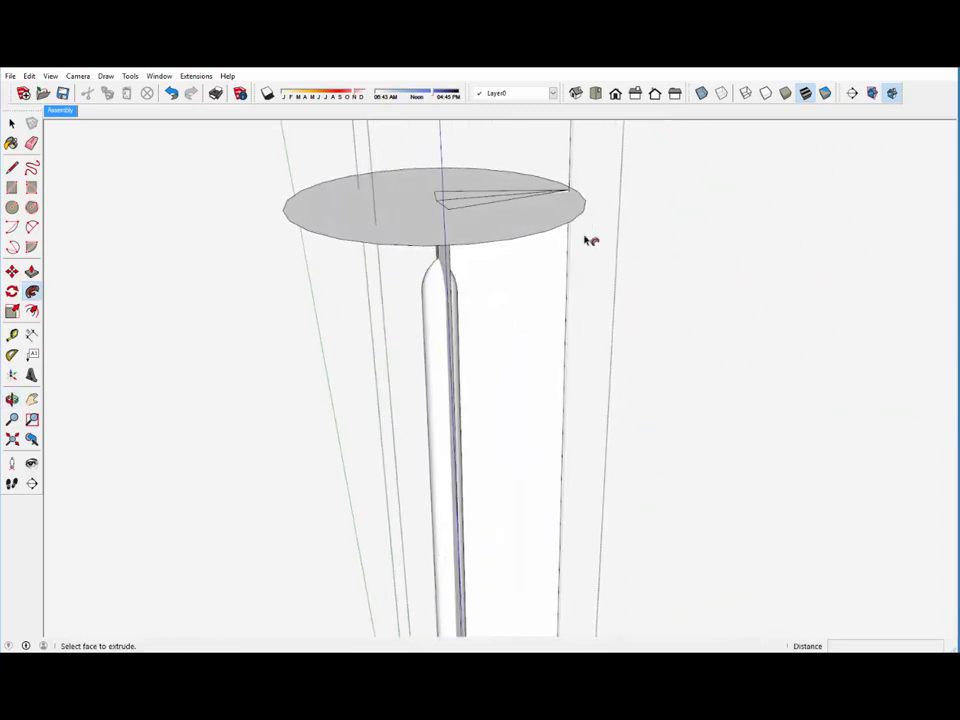
pyautogui.scroll(-6, 540, 220)
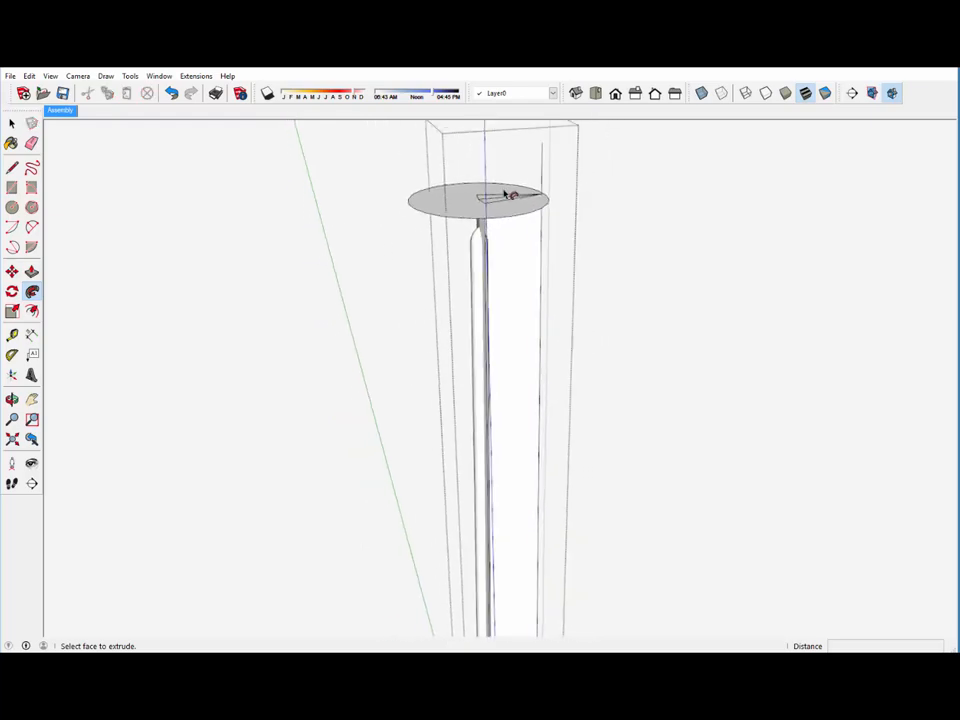
pyautogui.scroll(-2, 506, 196)
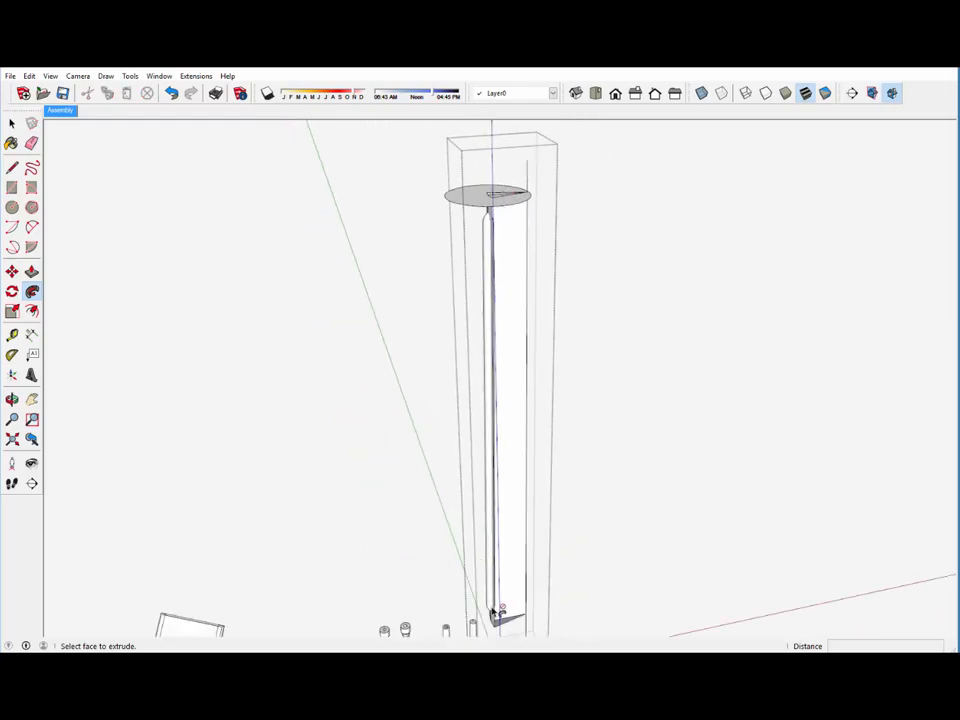
pyautogui.scroll(5, 497, 622)
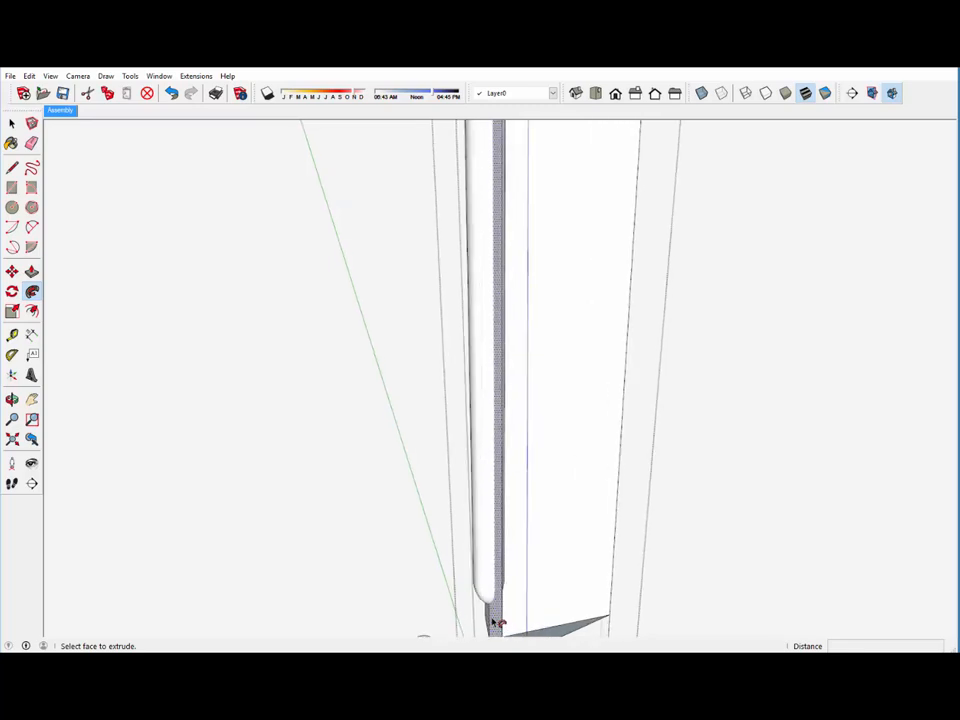
pyautogui.moveTo(493, 621); pyautogui.dragTo(390, 611, button='middle')
pyautogui.scroll(-2, 458, 556)
pyautogui.scroll(-6, 458, 556)
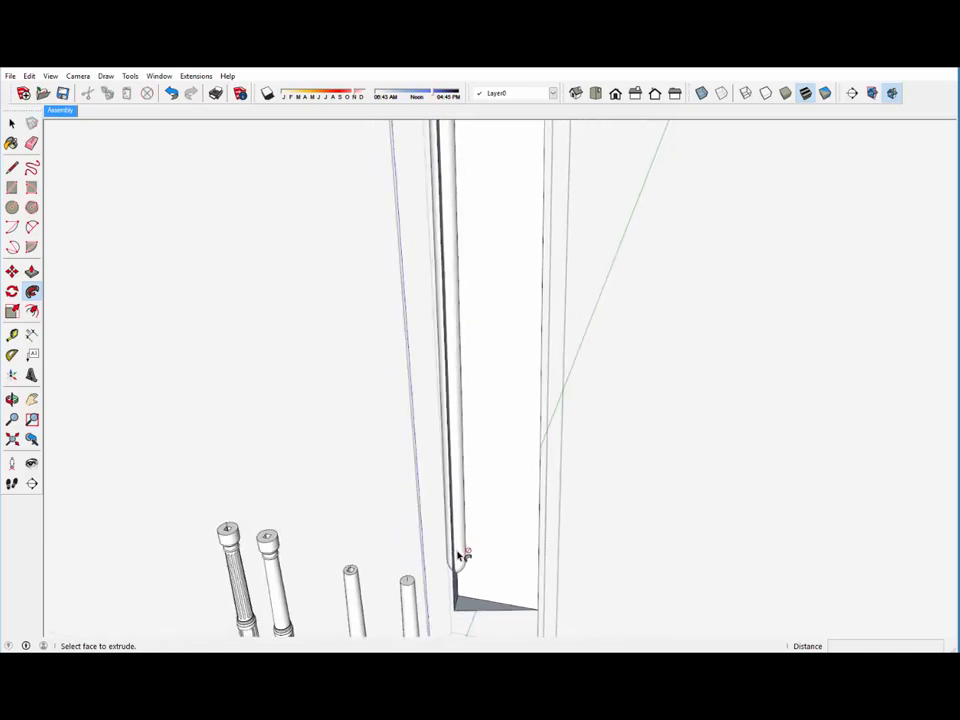
pyautogui.moveTo(463, 555); pyautogui.dragTo(350, 405, button='middle')
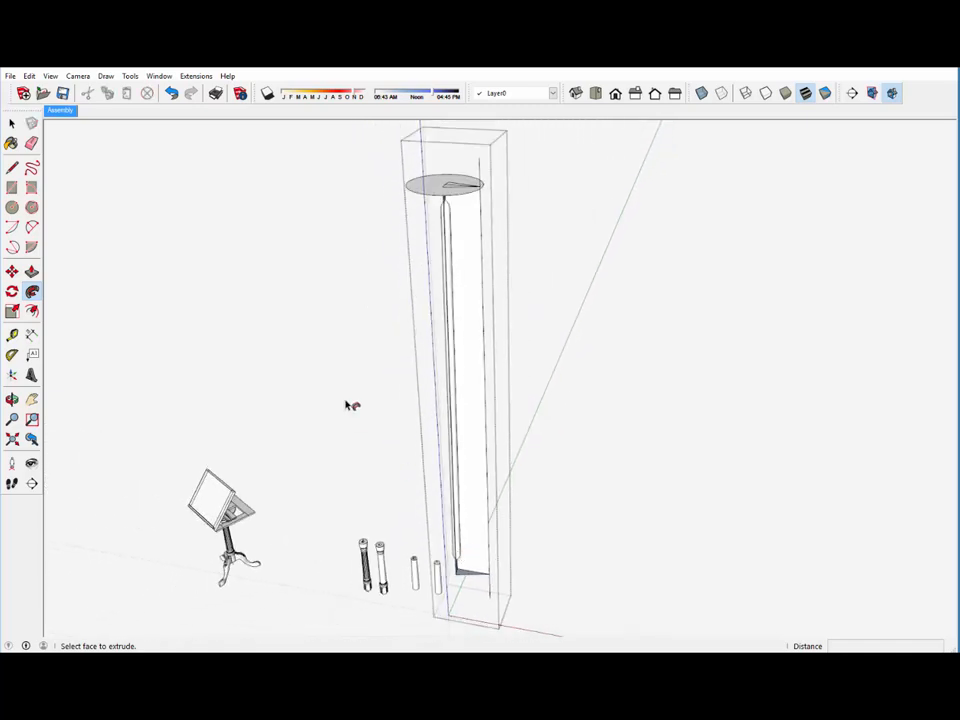
# - Select all connected geometry of the wedge and swept flute and intersect its faces with the selection
pyautogui.click(31, 143)
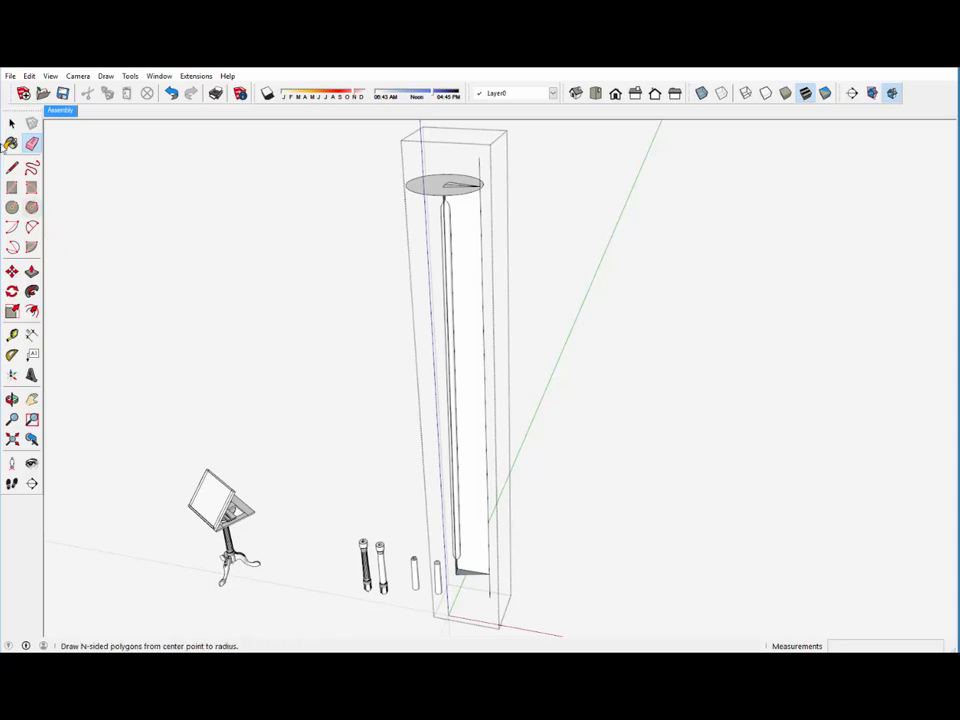
pyautogui.click(12, 122)
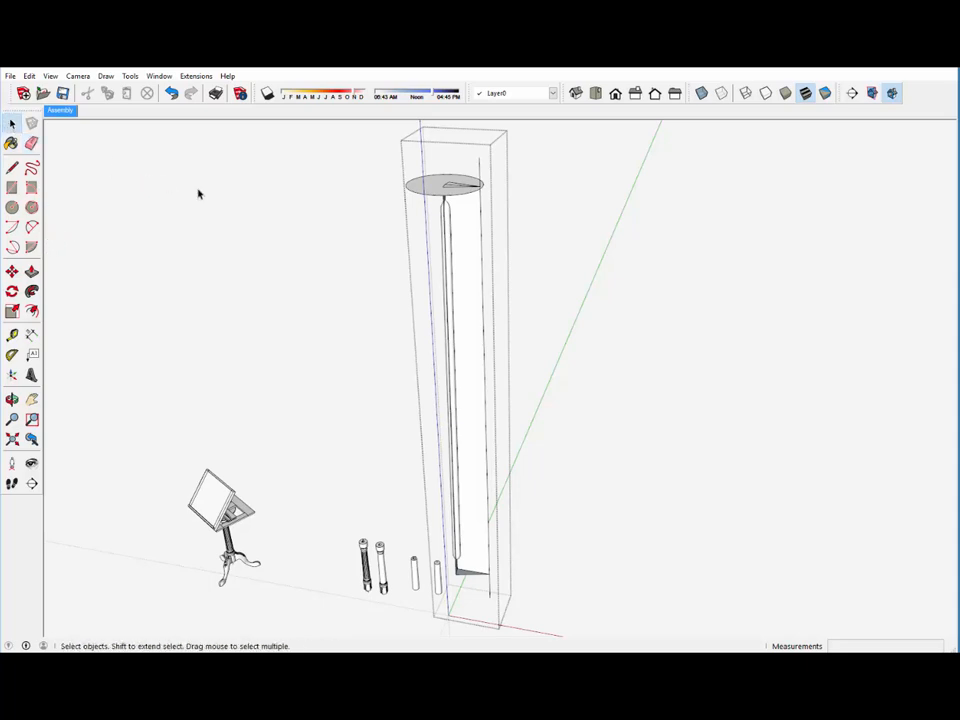
pyautogui.click(465, 248)
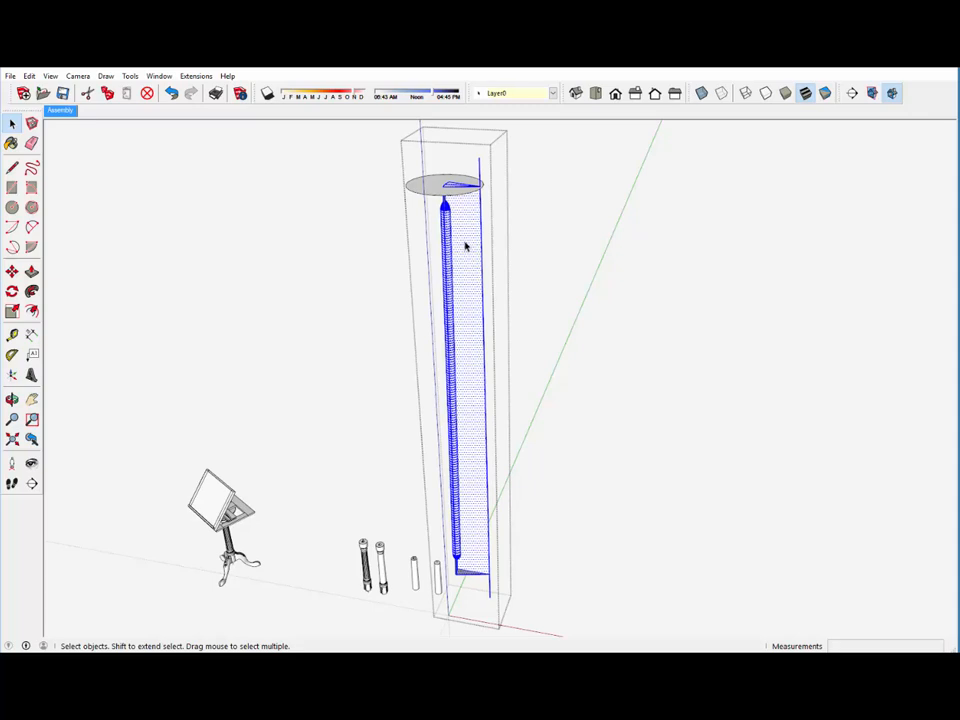
pyautogui.rightClick(465, 246)
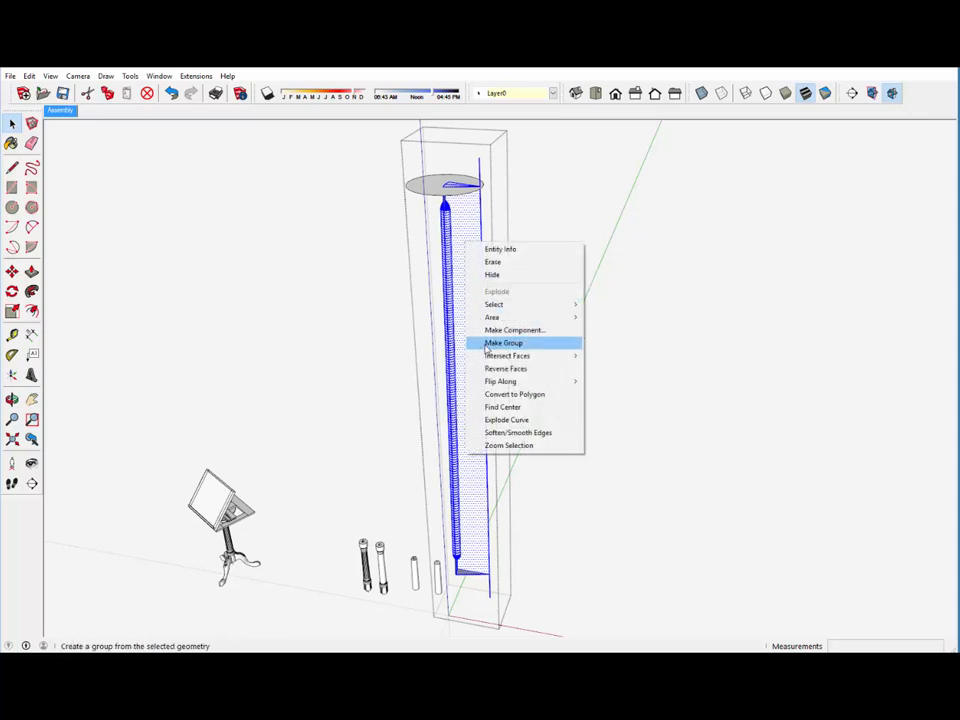
pyautogui.moveTo(511, 358)
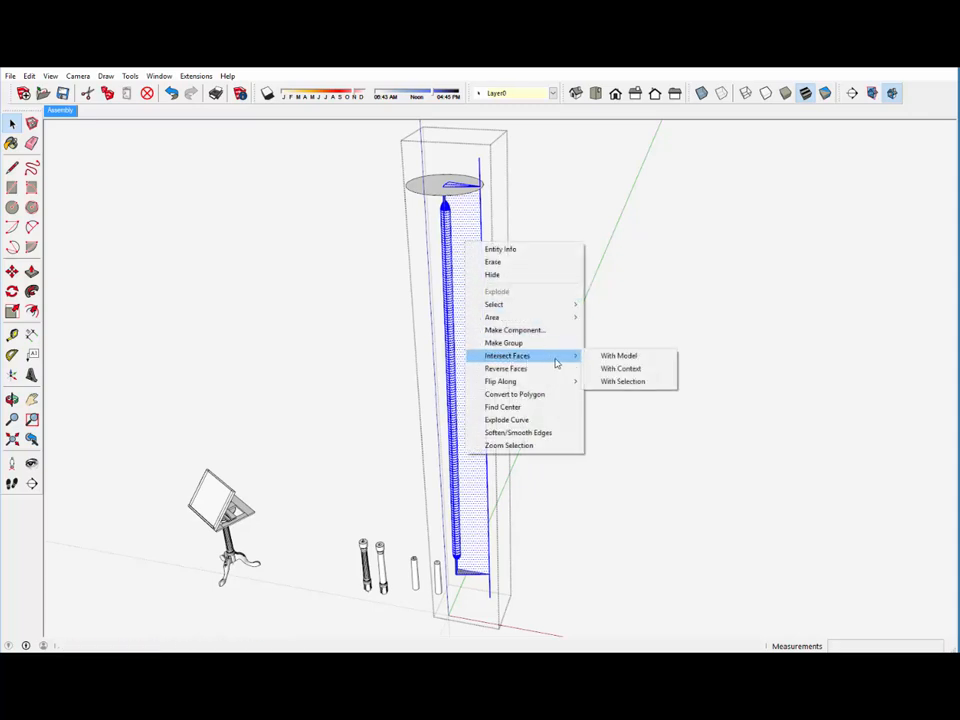
pyautogui.click(623, 382)
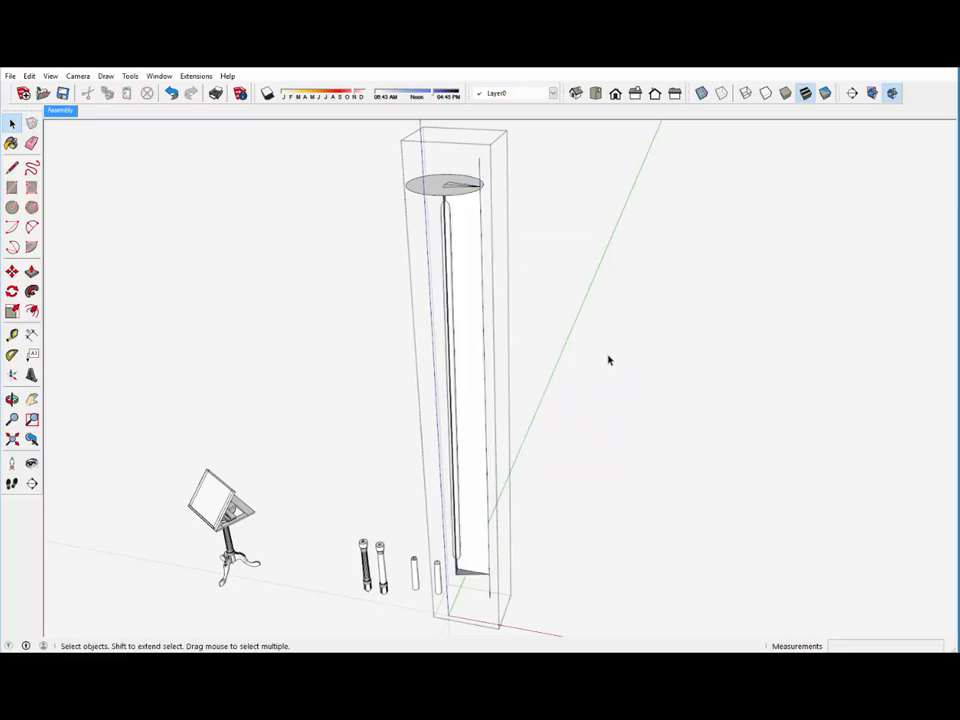
# - Delete the part of the swept flute surface protruding outside the wedge beyond its long outer edge
pyautogui.moveTo(465, 357); pyautogui.dragTo(449, 234, button='middle')
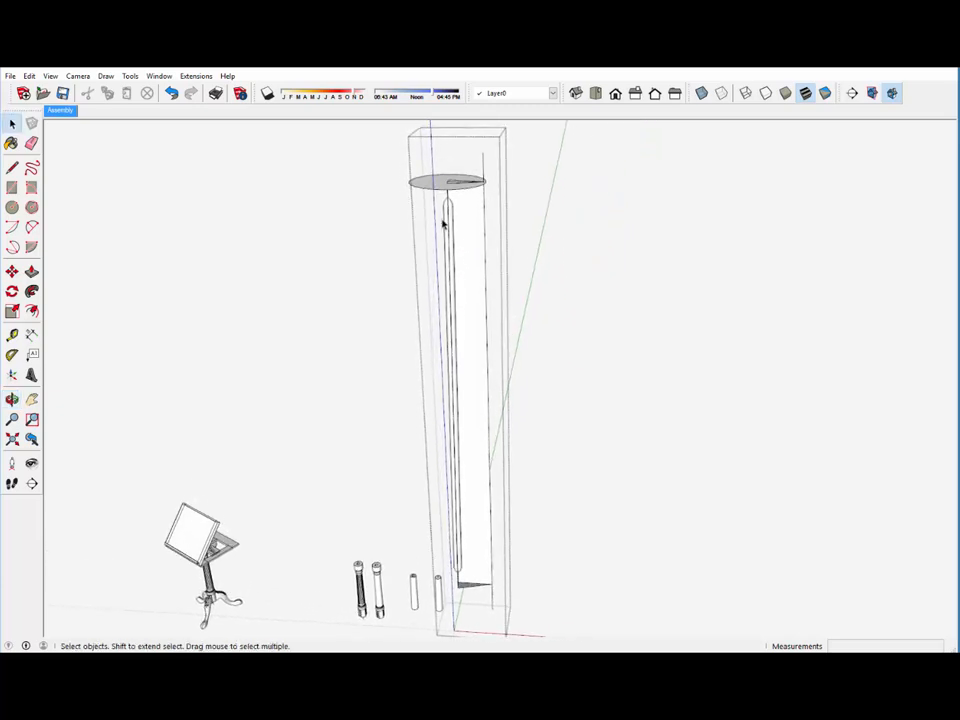
pyautogui.scroll(2, 443, 224)
pyautogui.scroll(1, 434, 170)
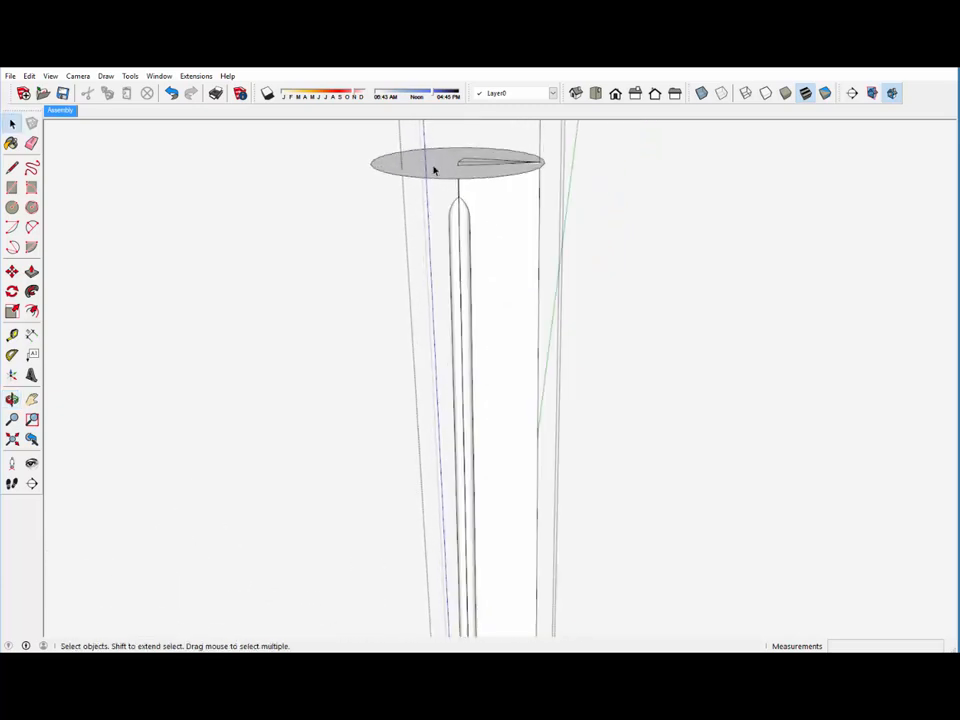
pyautogui.scroll(2, 434, 170)
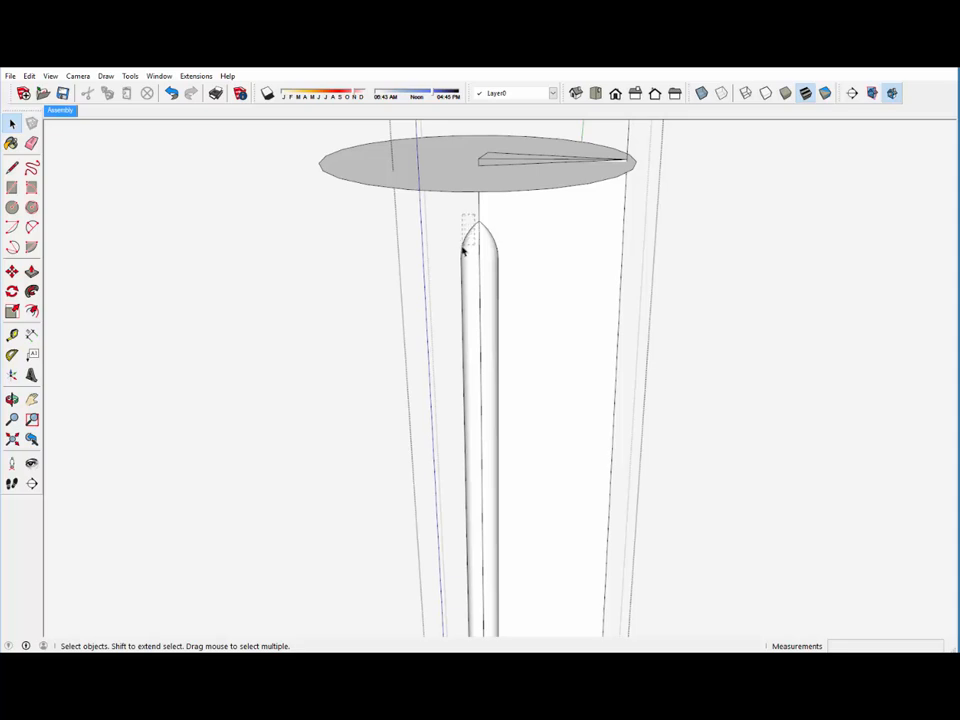
pyautogui.moveTo(447, 284); pyautogui.dragTo(447, 284)
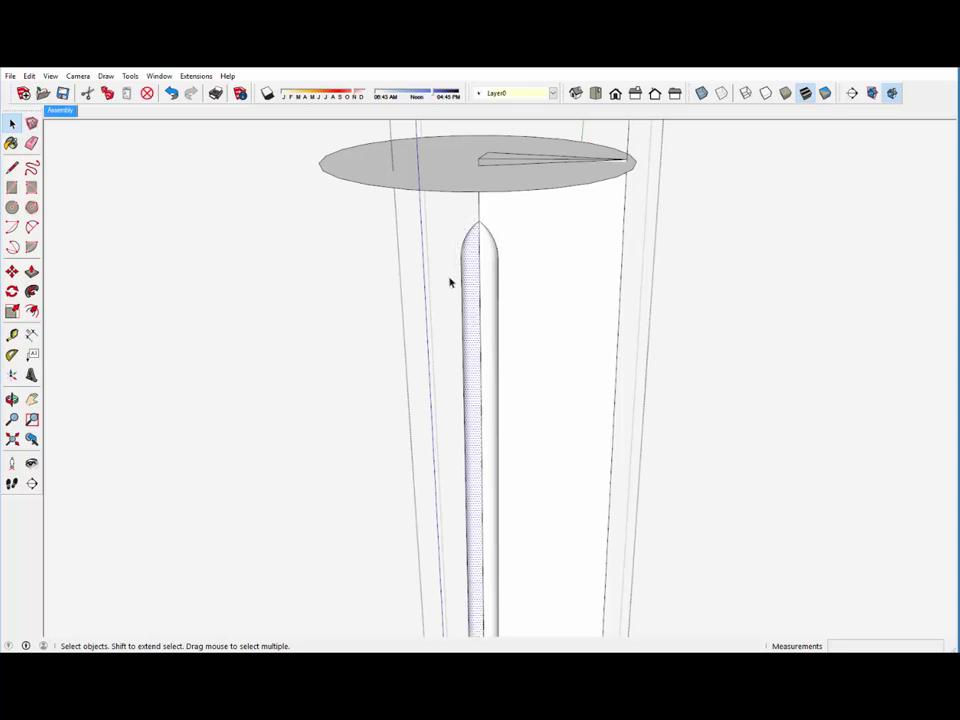
pyautogui.press('Delete')
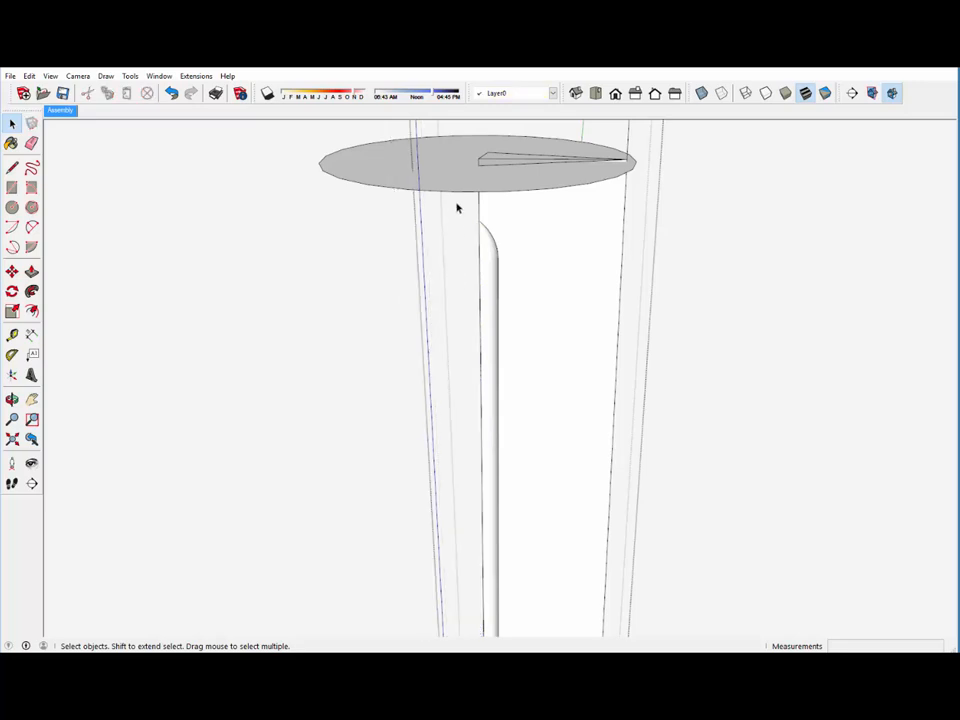
pyautogui.moveTo(457, 181); pyautogui.dragTo(750, 169, button='middle')
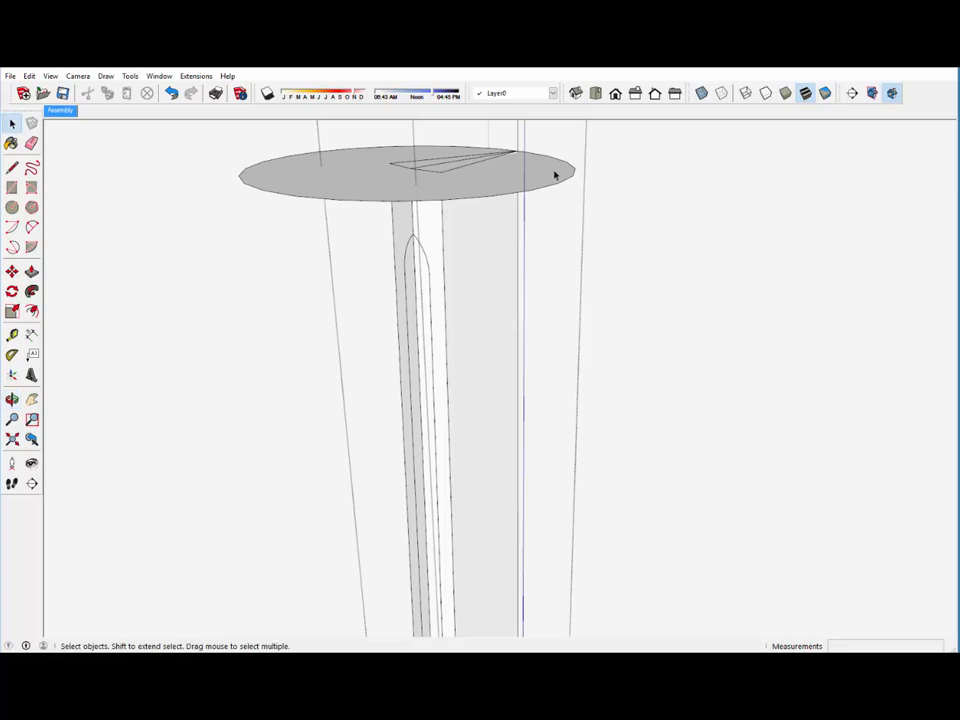
pyautogui.scroll(-2, 562, 172)
pyautogui.scroll(-1, 562, 172)
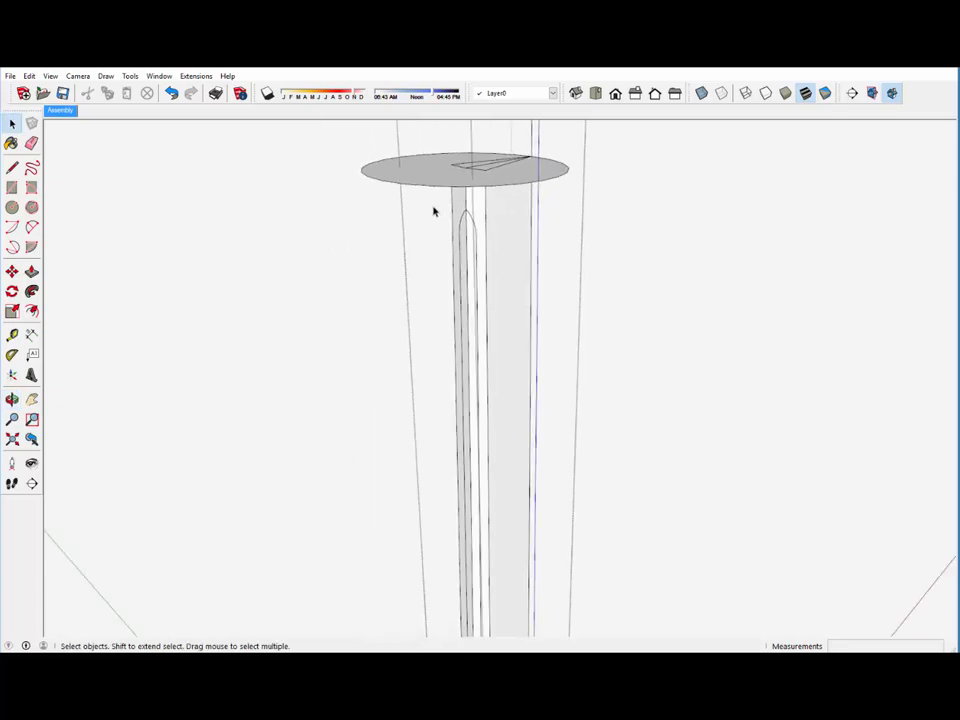
# - Delete the section of the wedge's outer centre edge spanning the flute, along with the two faces covering the groove
pyautogui.scroll(-1, 468, 177)
pyautogui.scroll(2, 427, 180)
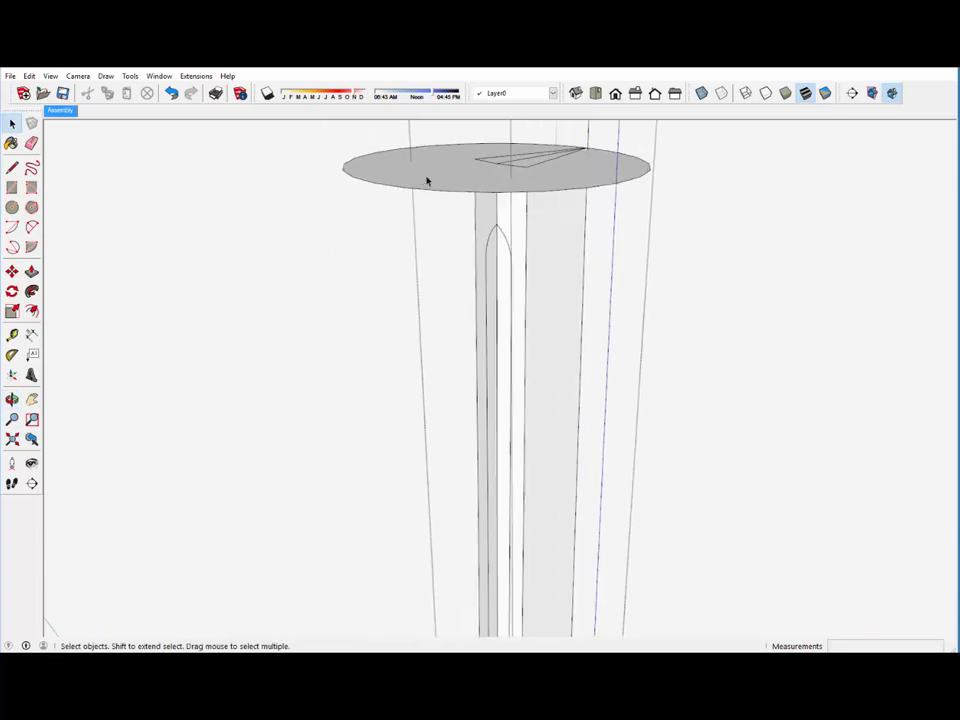
pyautogui.scroll(1, 427, 180)
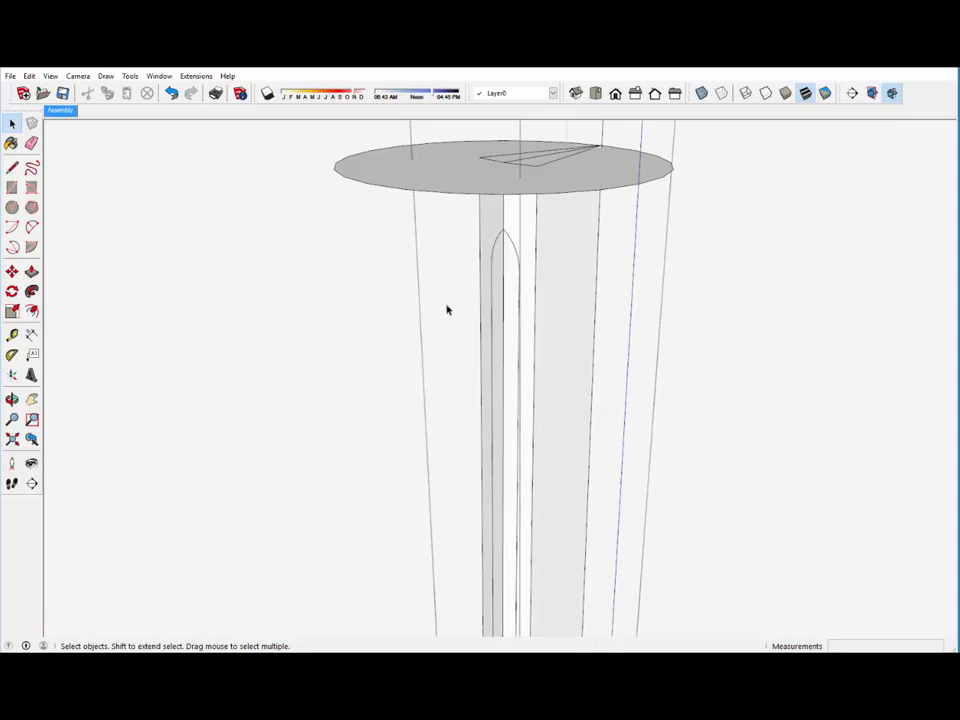
pyautogui.click(501, 321)
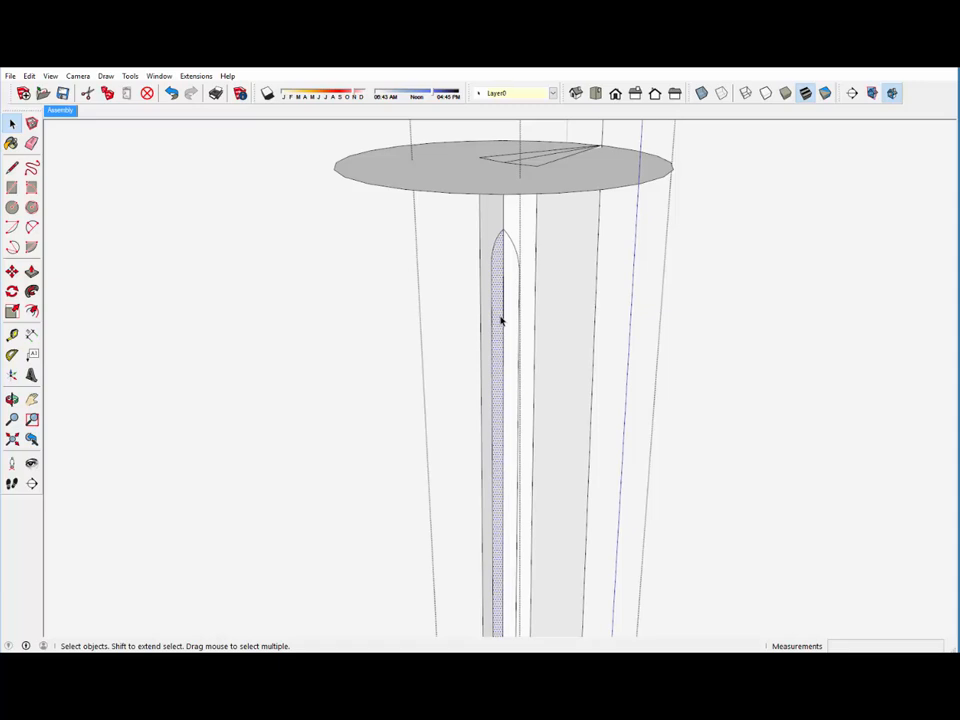
pyautogui.click(504, 309)
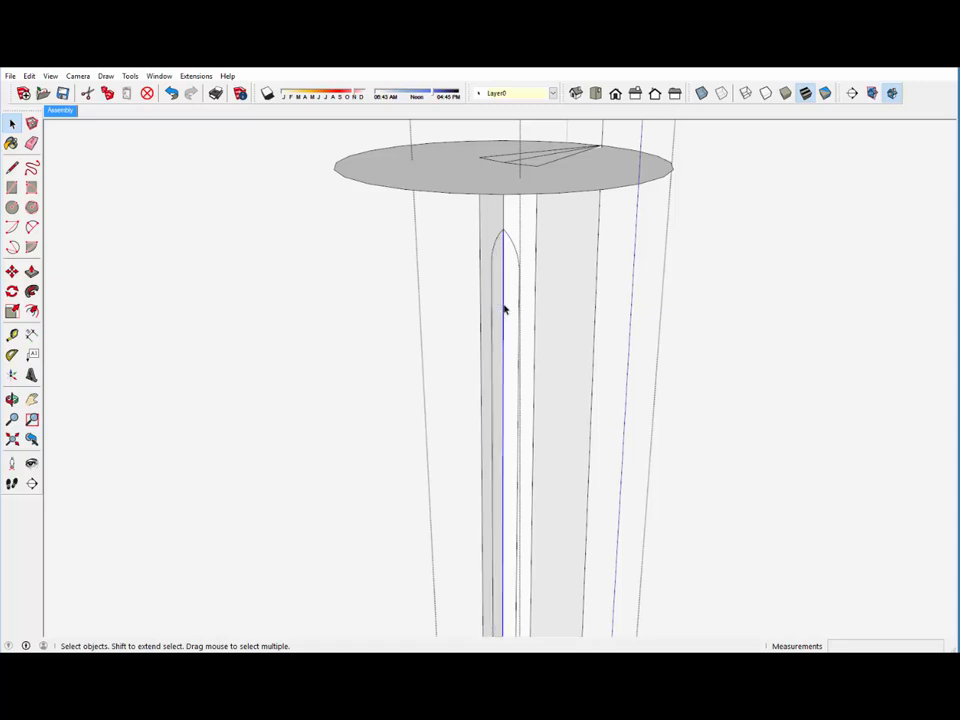
pyautogui.press('Delete')
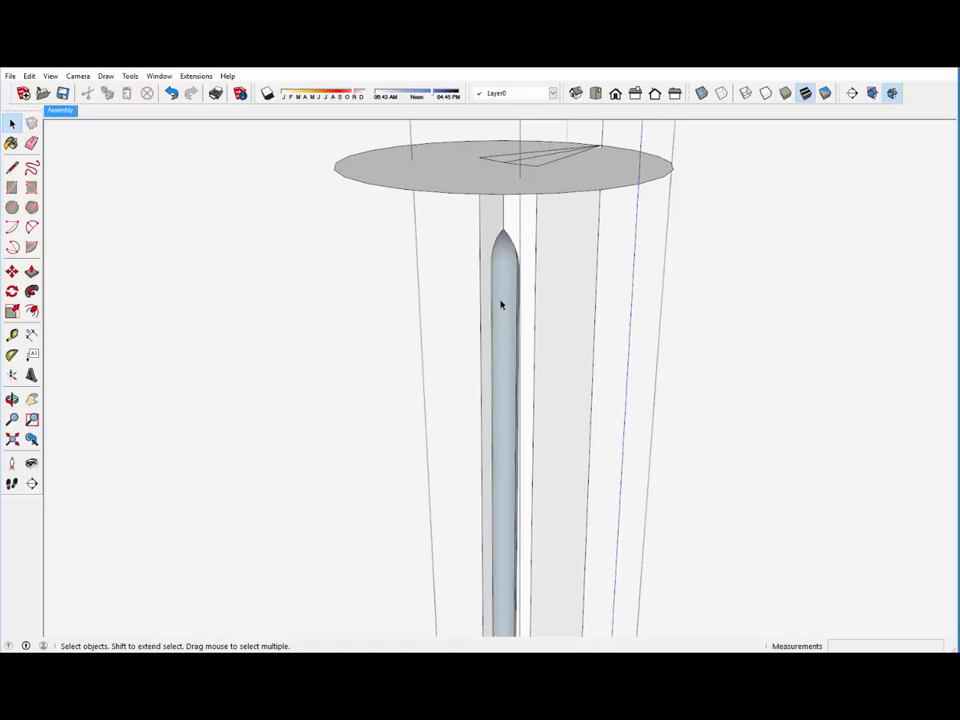
# - Reverse both halves of the flute's curved surface so their front sides face outward
pyautogui.click(501, 303)
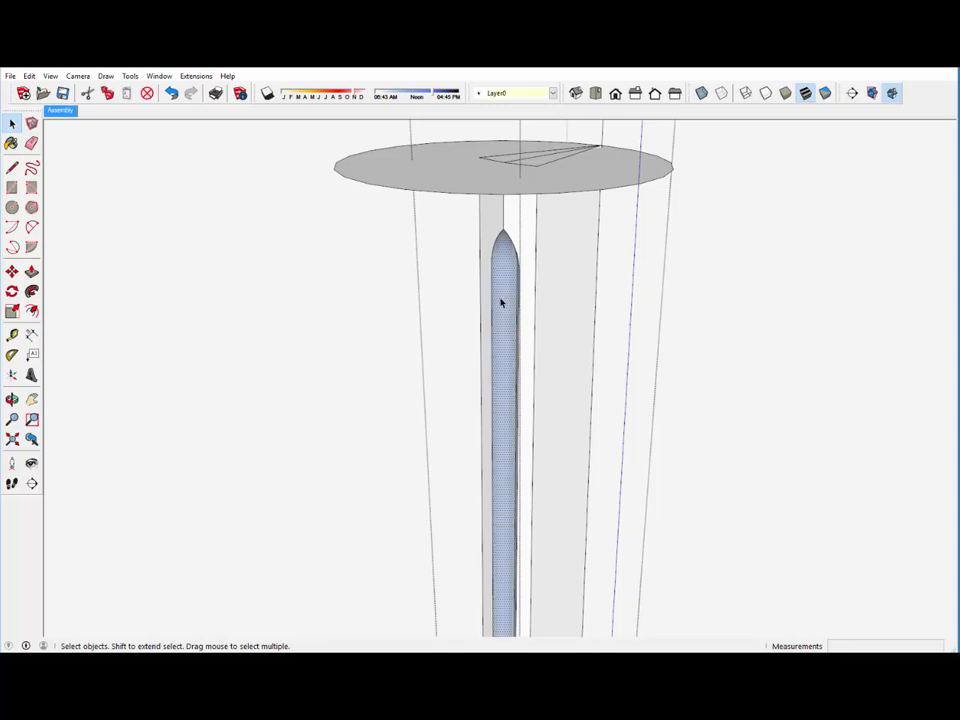
pyautogui.rightClick(501, 303)
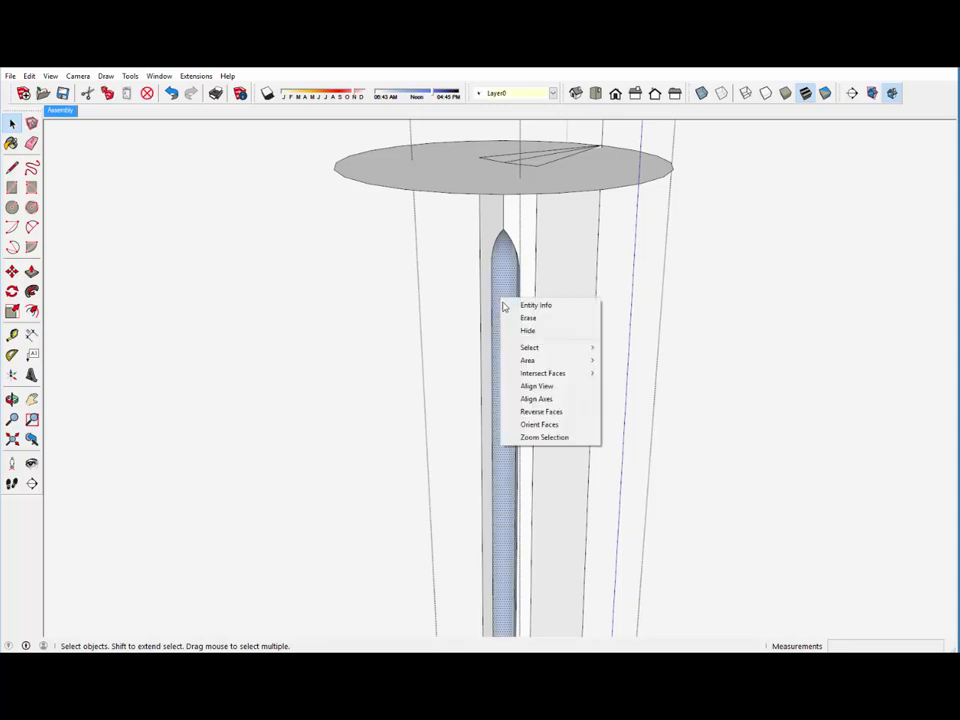
pyautogui.click(520, 411)
pyautogui.moveTo(518, 388); pyautogui.dragTo(836, 325, button='middle')
pyautogui.rightClick(440, 320)
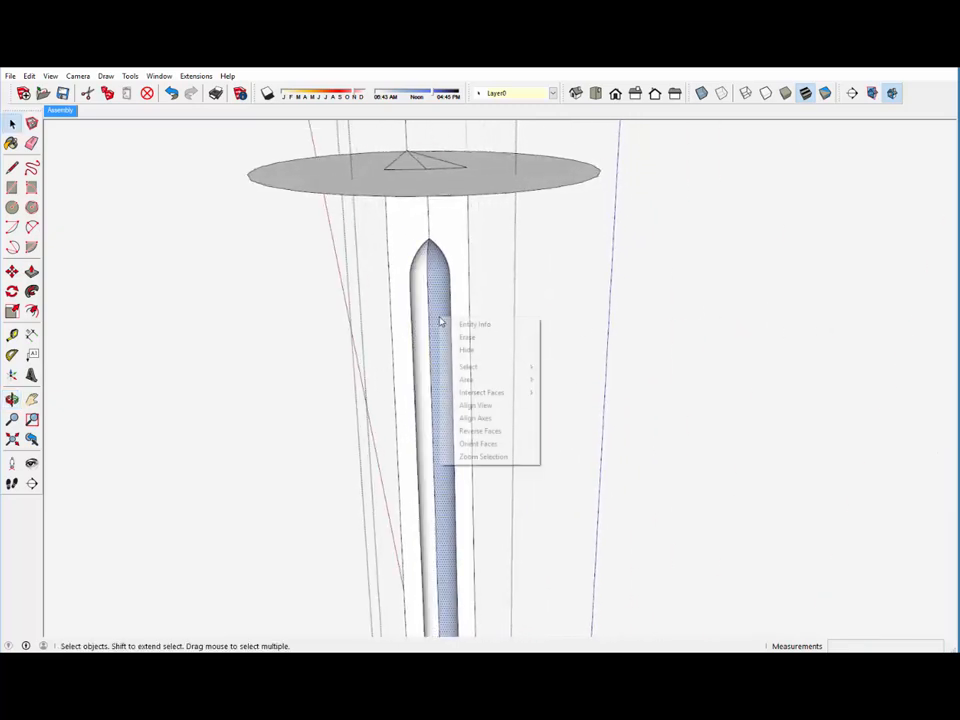
pyautogui.click(470, 430)
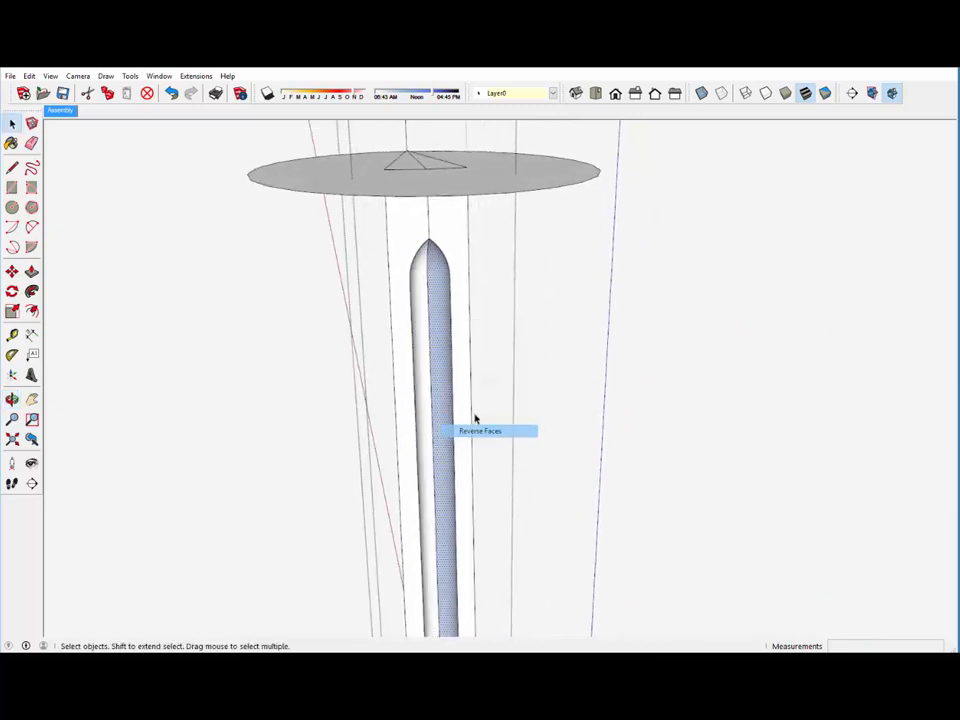
pyautogui.moveTo(467, 322); pyautogui.dragTo(353, 315, button='middle')
# - Soften the centre seam between the two halves of the flute and check the groove's lower end
pyautogui.click(31, 143)
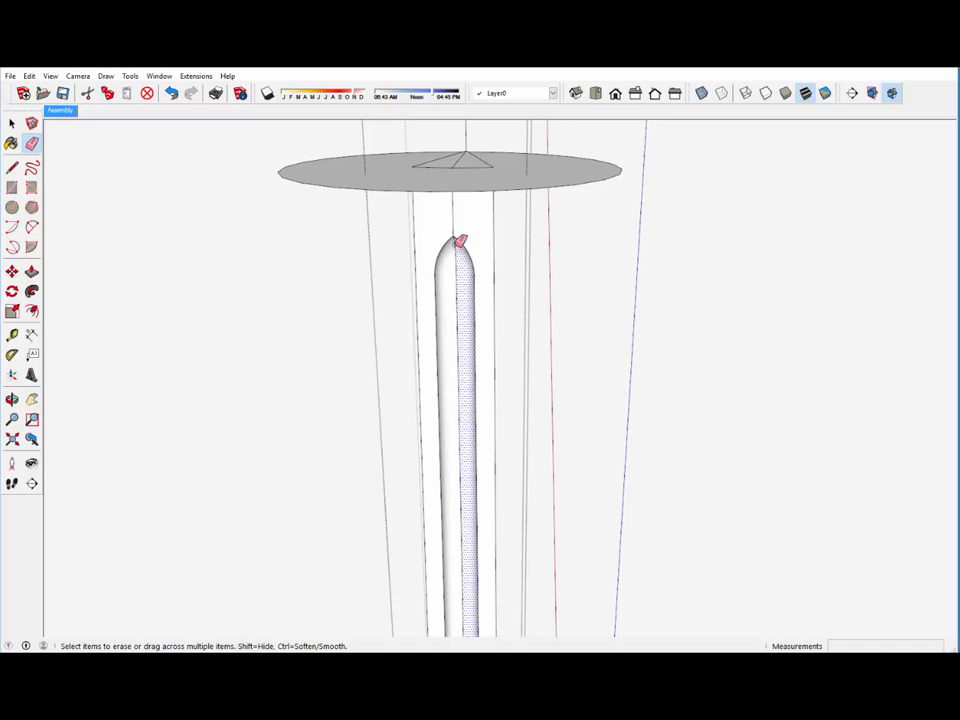
pyautogui.moveTo(455, 245)
pyautogui.keyDown('ctrl'); pyautogui.mouseDown()
pyautogui.moveTo(457, 301)
pyautogui.moveTo(456, 259)
pyautogui.mouseUp(); pyautogui.keyUp('ctrl')
pyautogui.scroll(-5, 456, 250)
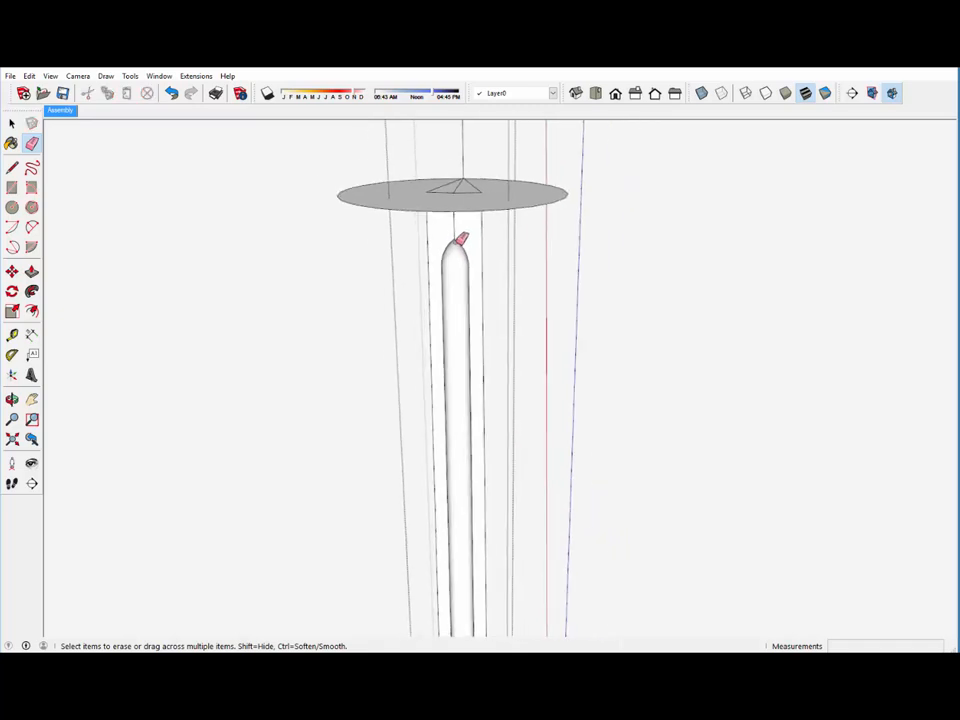
pyautogui.scroll(-5, 456, 243)
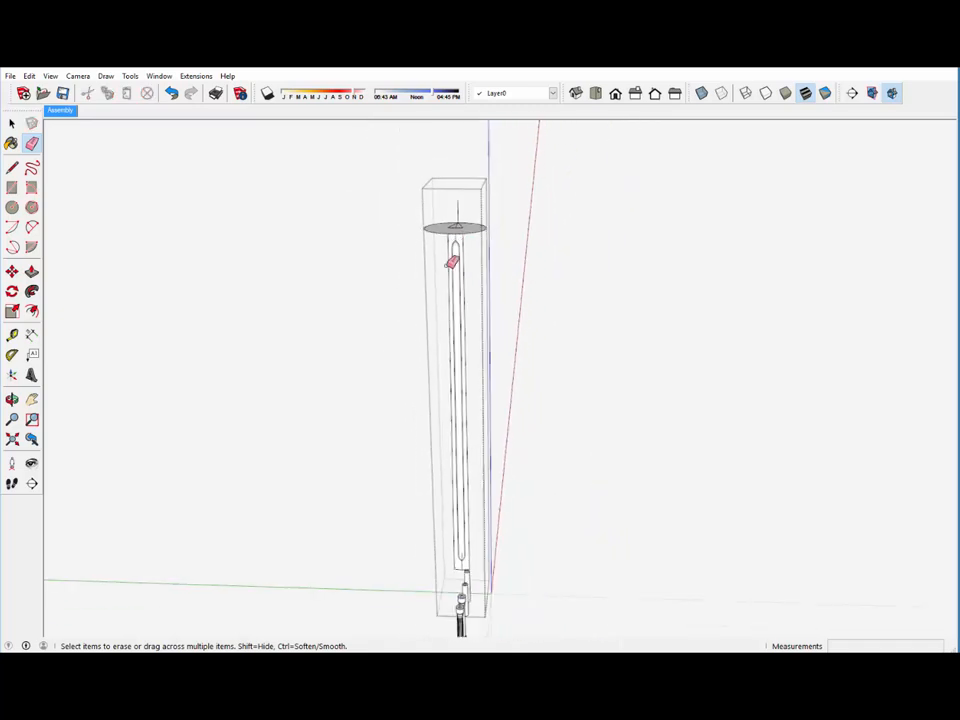
pyautogui.scroll(1, 461, 558)
pyautogui.scroll(4, 466, 555)
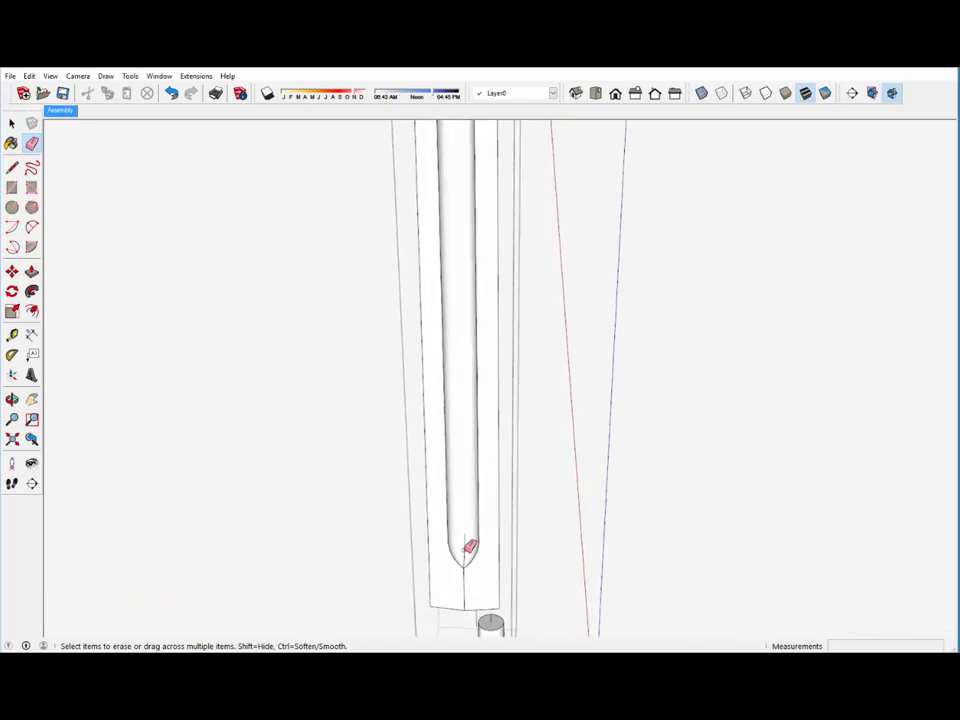
pyautogui.scroll(-4, 479, 468)
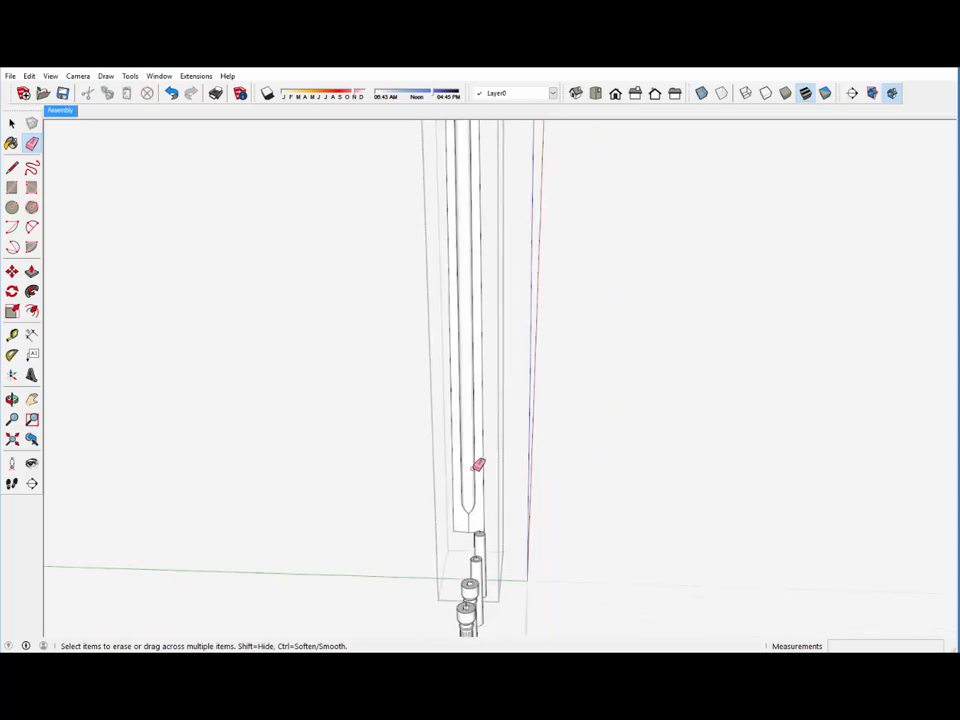
# - Leave the wedge group and erase the circle used as the sweep path at the wedge's upper end
pyautogui.moveTo(479, 465); pyautogui.dragTo(480, 454, button='middle')
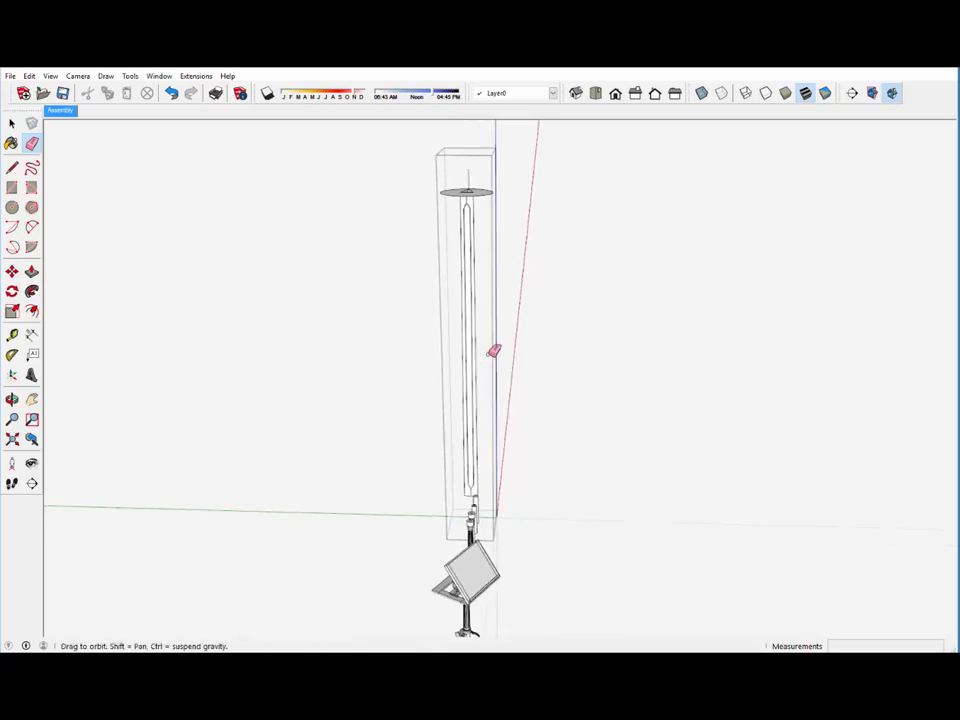
pyautogui.moveTo(494, 351)
pyautogui.mouseDown(button='middle')
pyautogui.moveTo(456, 369)
pyautogui.moveTo(300, 390)
pyautogui.moveTo(5, 372)
pyautogui.mouseUp(button='middle')
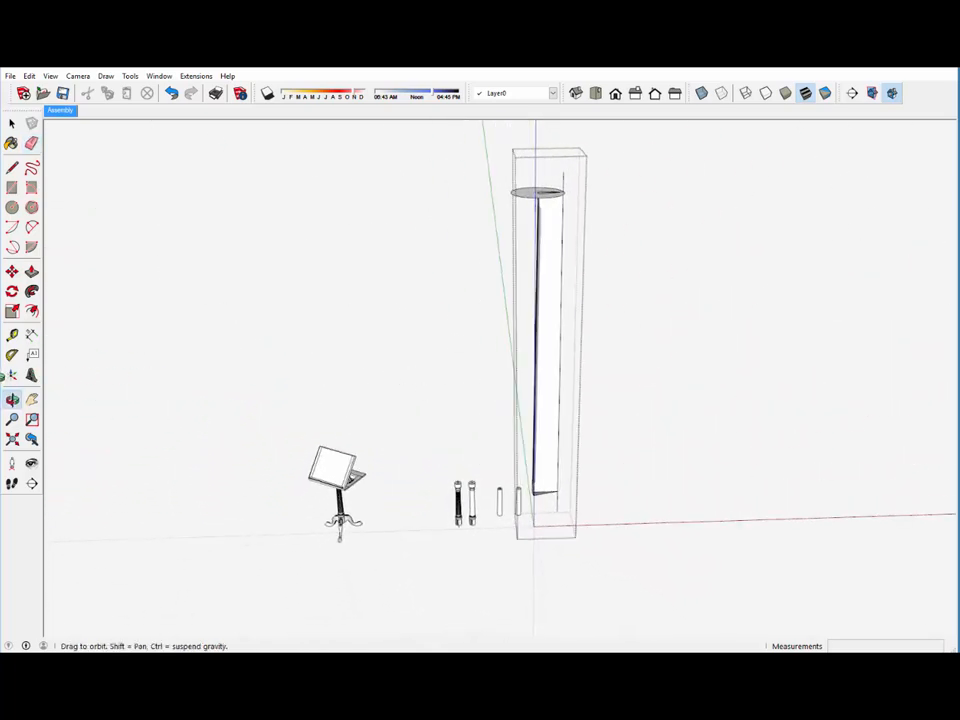
pyautogui.moveTo(559, 358)
pyautogui.mouseDown(button='middle')
pyautogui.moveTo(492, 391)
pyautogui.moveTo(529, 407)
pyautogui.moveTo(930, 403)
pyautogui.mouseUp(button='middle')
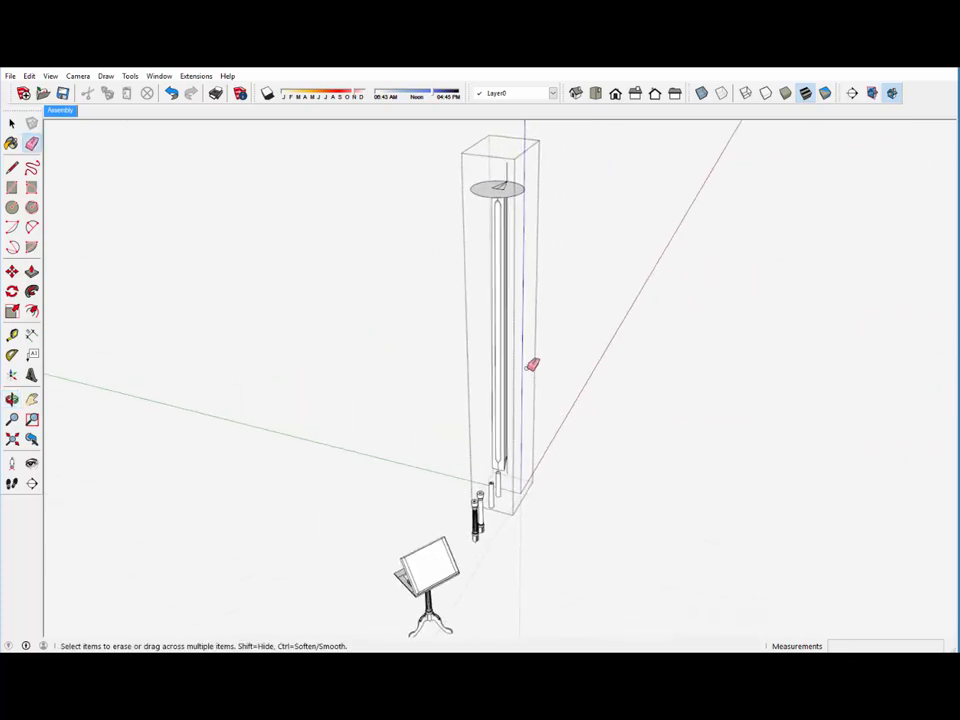
pyautogui.moveTo(513, 352)
pyautogui.mouseDown(button='middle')
pyautogui.moveTo(474, 360)
pyautogui.moveTo(150, 343)
pyautogui.moveTo(579, 302)
pyautogui.moveTo(452, 326)
pyautogui.moveTo(437, 339)
pyautogui.mouseUp(button='middle')
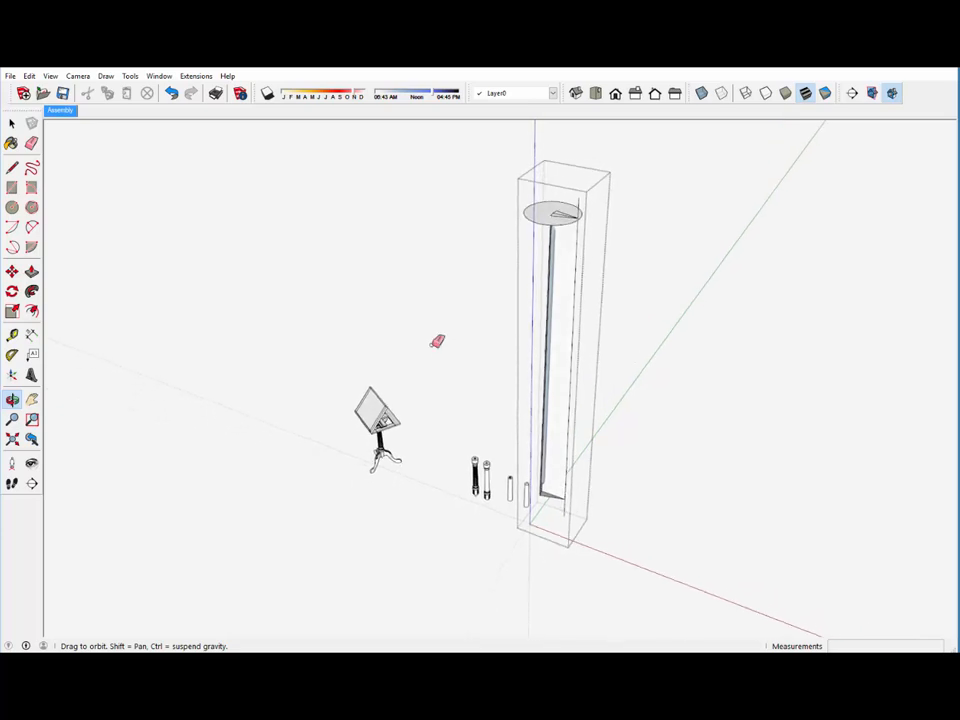
pyautogui.click(492, 230)
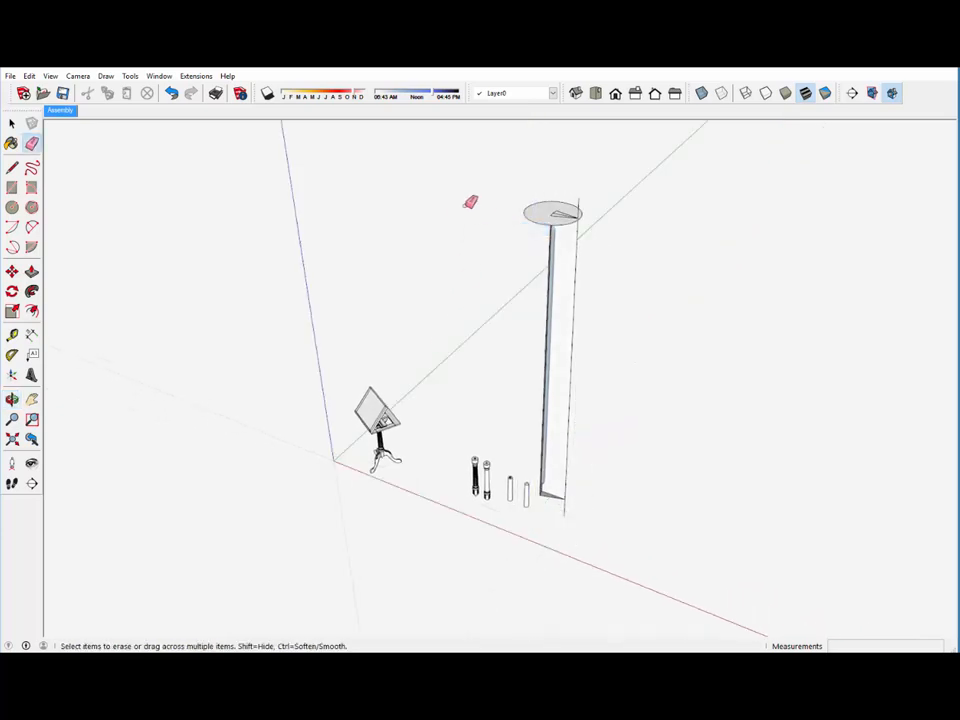
pyautogui.click(536, 205)
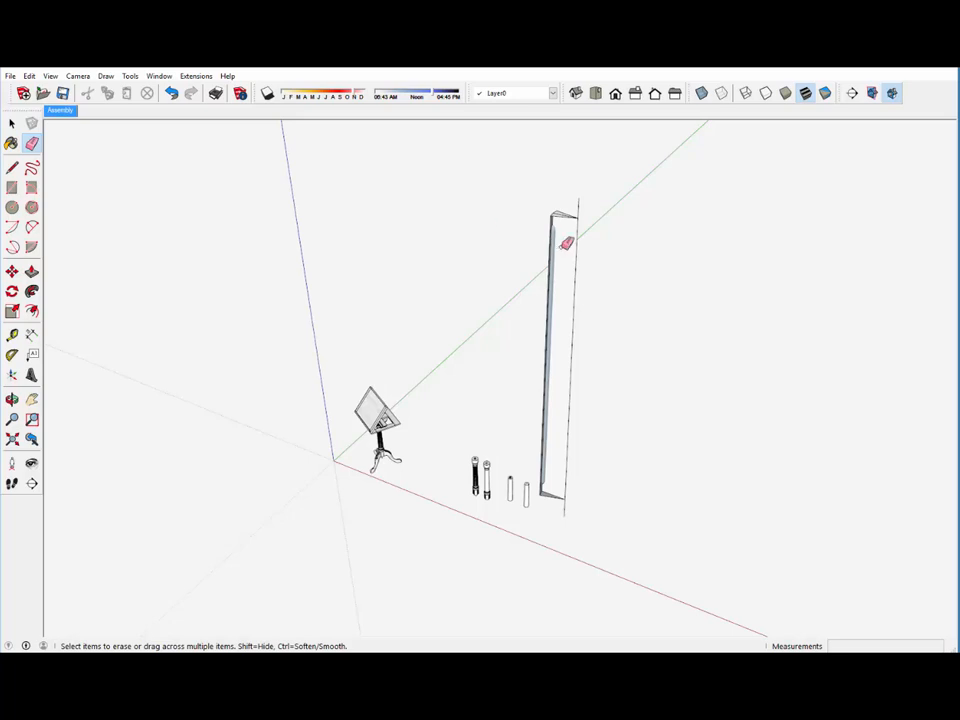
# - Close the reopened wedge group and select it as a whole
pyautogui.scroll(1, 566, 243)
pyautogui.scroll(1, 566, 243)
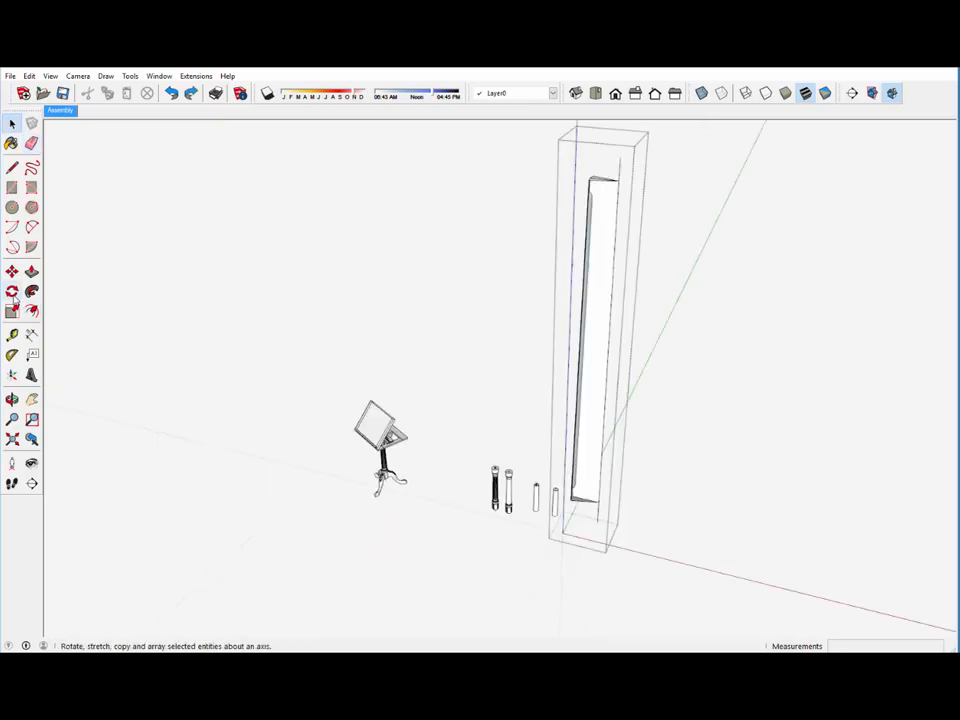
pyautogui.click(12, 292)
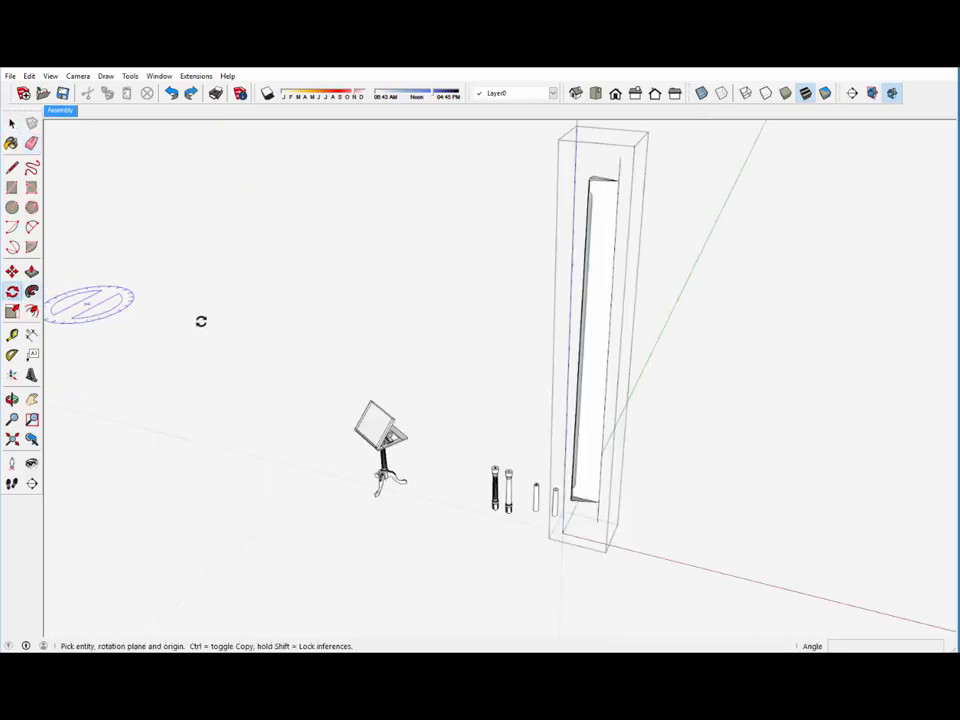
pyautogui.rightClick(441, 320)
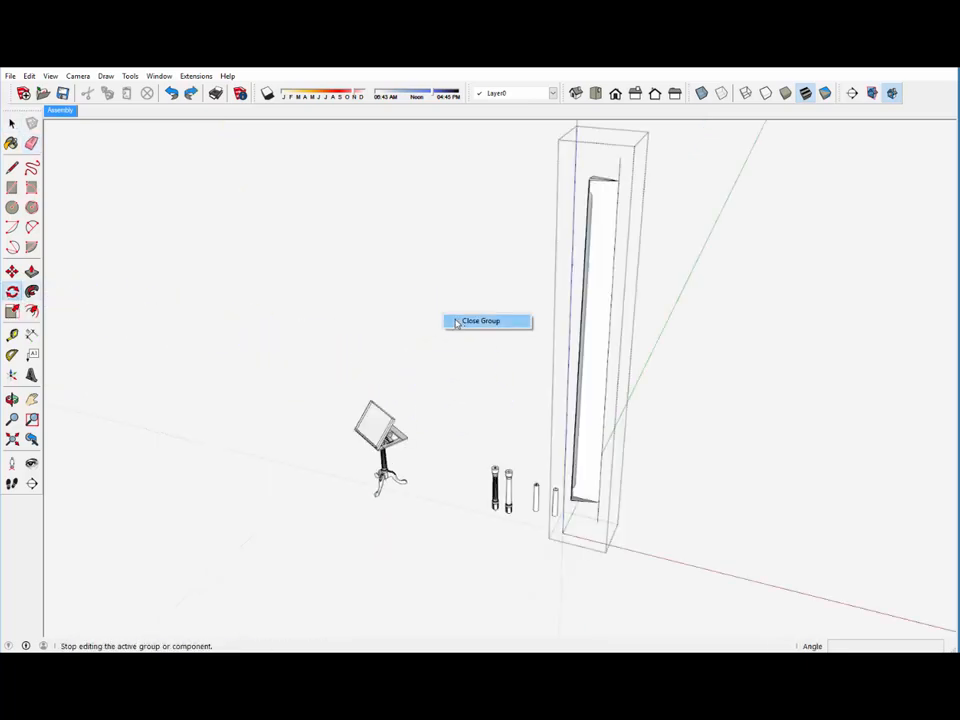
pyautogui.click(462, 321)
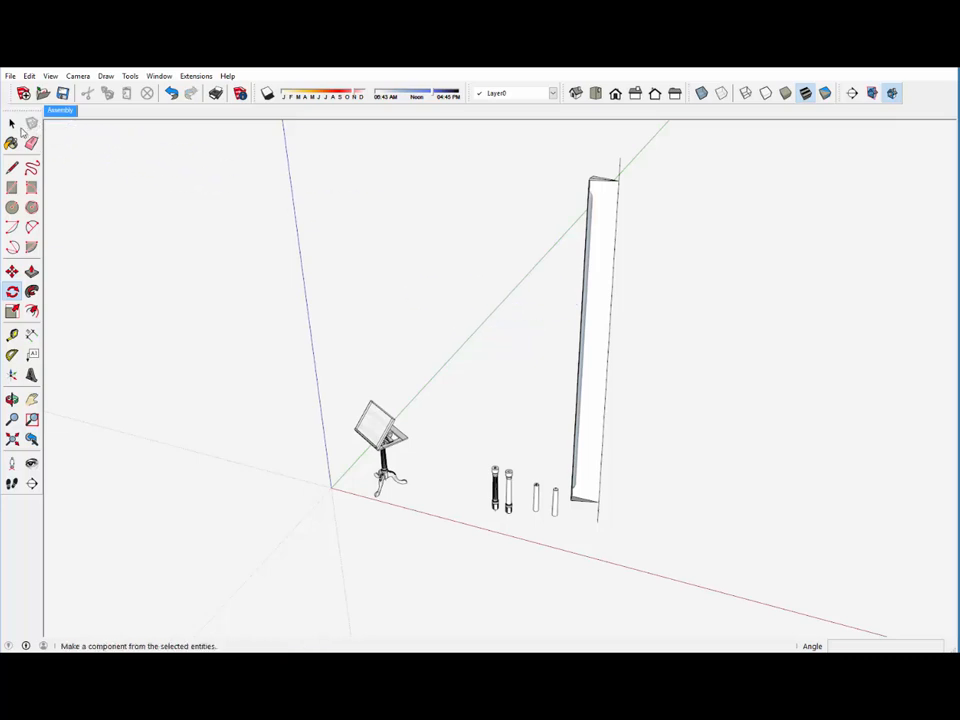
pyautogui.press('space')
pyautogui.click(603, 323)
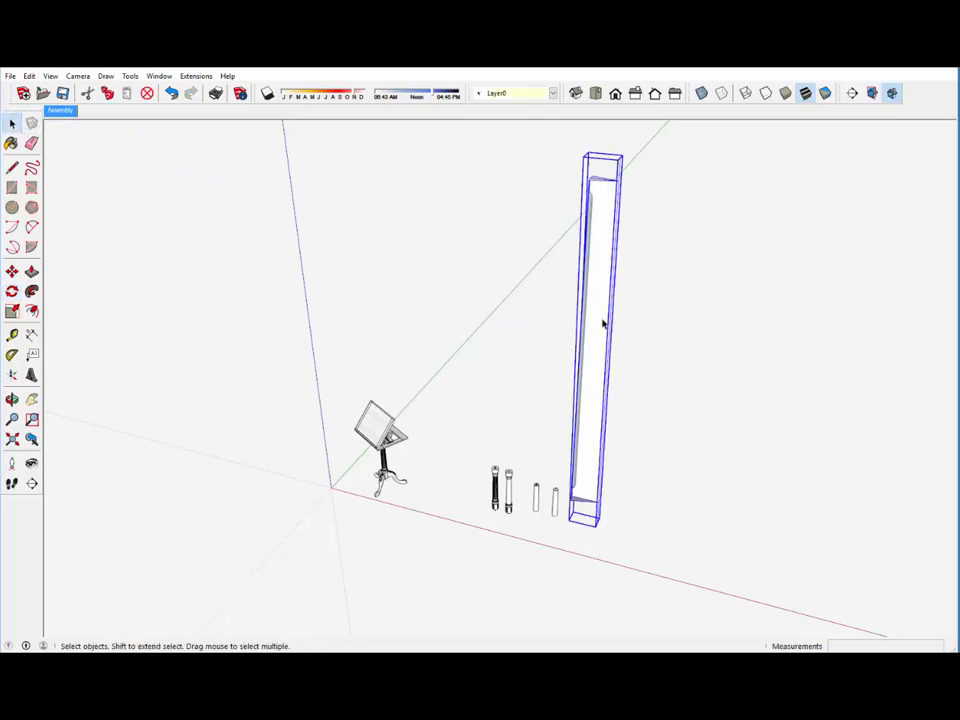
# - Rotate the wedge group about 0.7° around its inner edge's lower endpoint, aligning that edge with the blue axis
pyautogui.click(12, 292)
pyautogui.scroll(1, 588, 412)
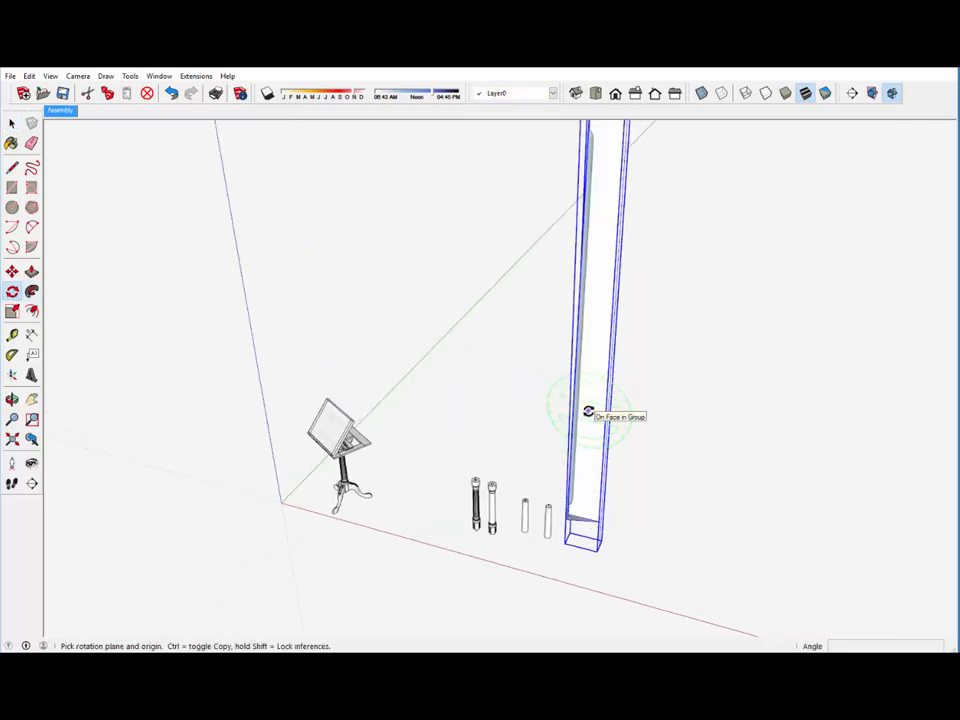
pyautogui.scroll(1, 588, 412)
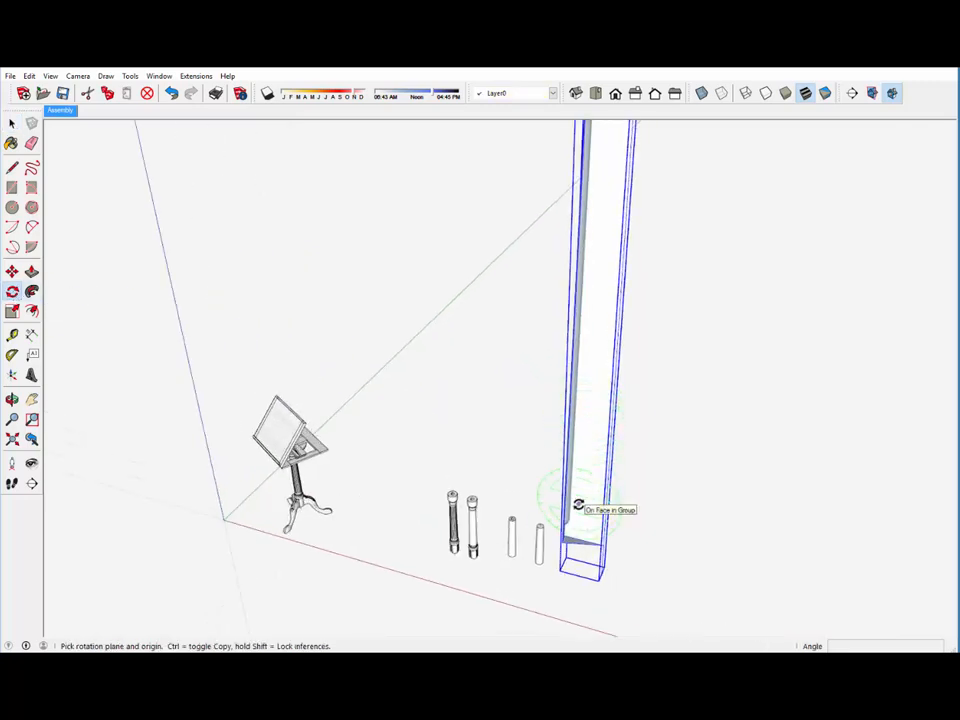
pyautogui.moveTo(578, 500); pyautogui.dragTo(711, 497, button='middle')
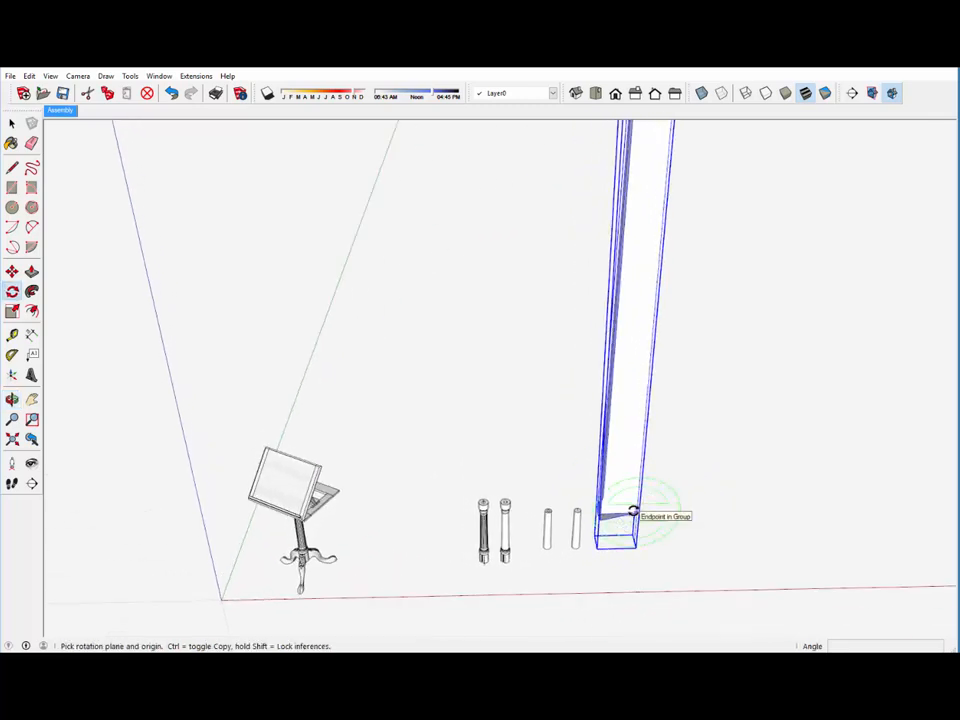
pyautogui.click(633, 511)
pyautogui.moveTo(633, 511); pyautogui.dragTo(630, 434, button='middle')
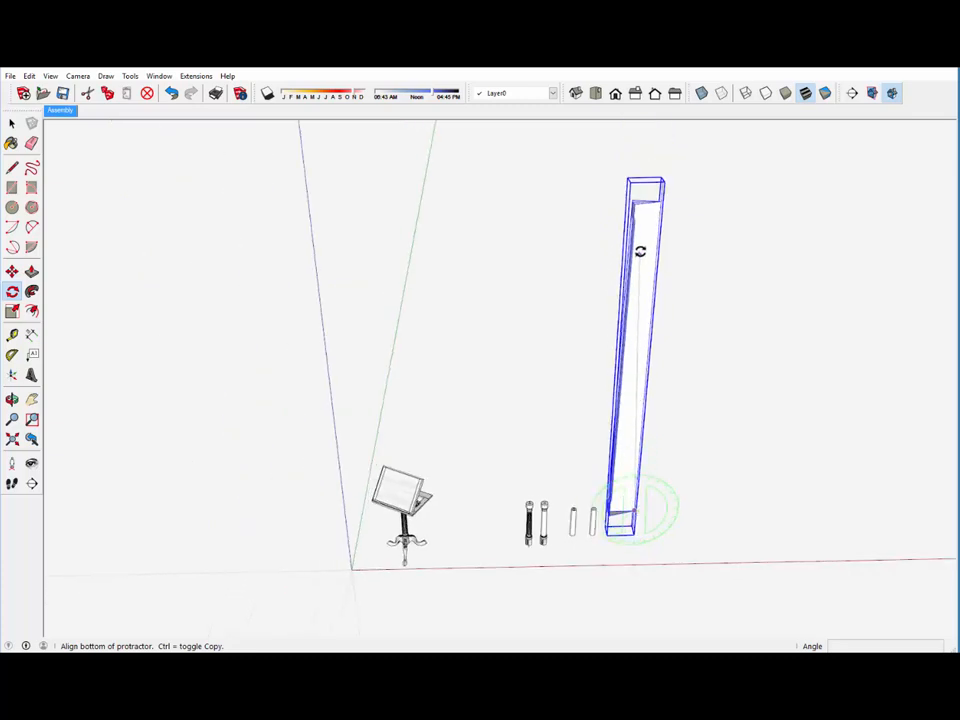
pyautogui.scroll(5, 650, 218)
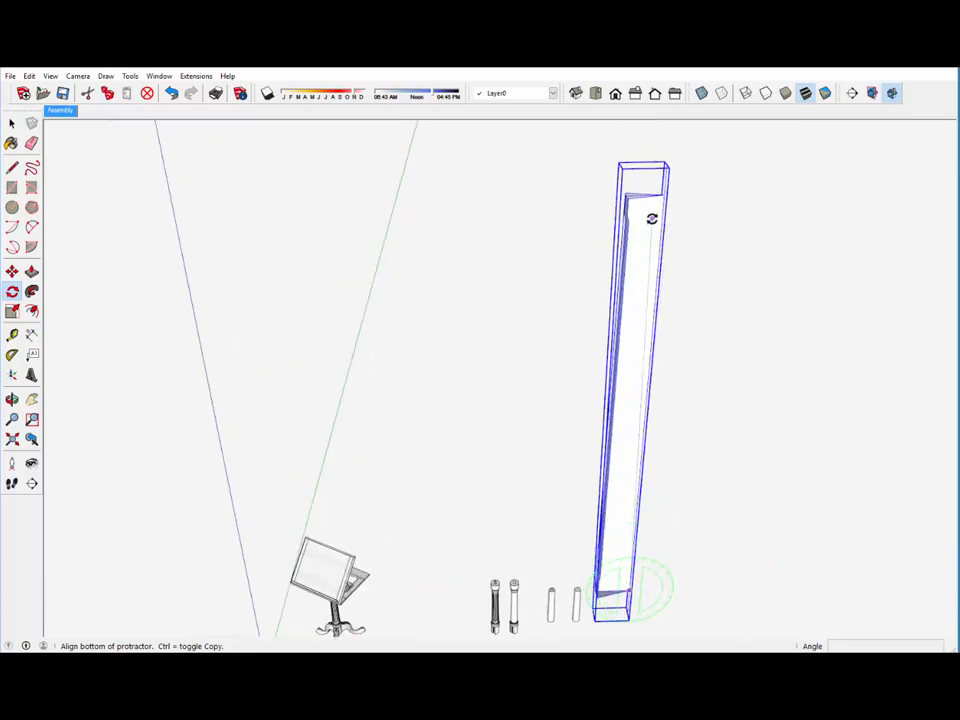
pyautogui.scroll(2, 651, 219)
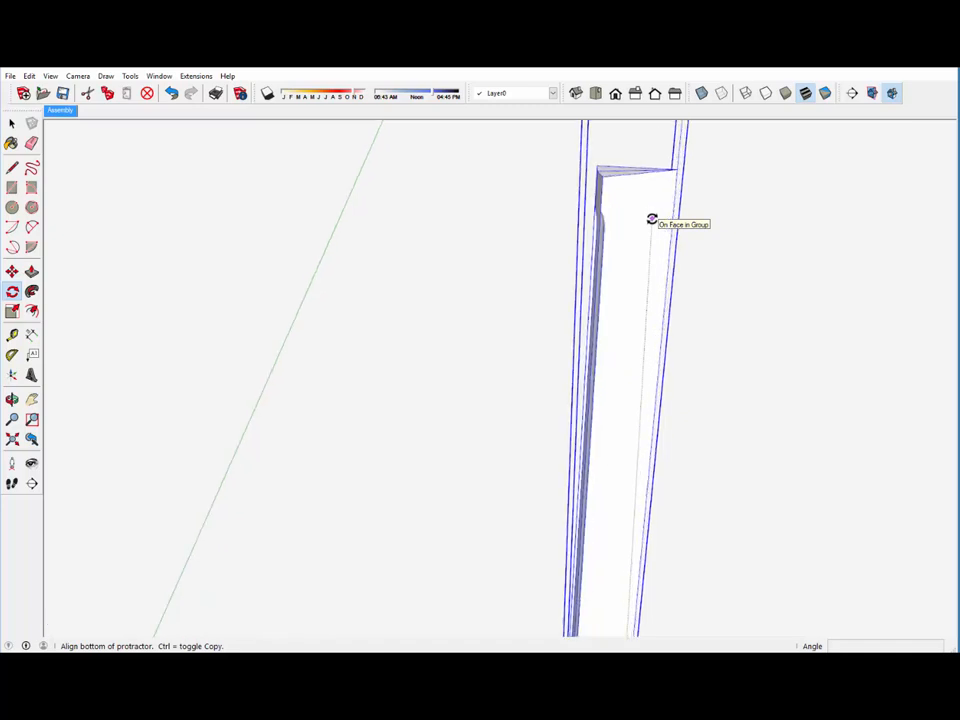
pyautogui.click(679, 143)
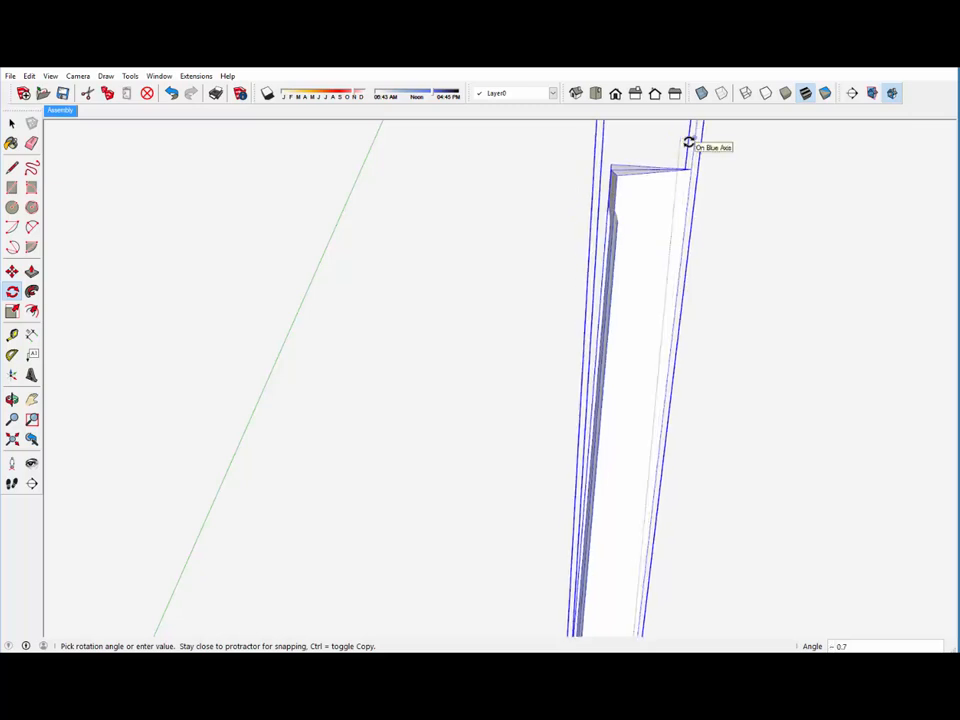
pyautogui.click(688, 142)
# - Open the wedge group for editing and delete its two flat side faces, keeping the fluted outer face and end faces
pyautogui.scroll(-3, 589, 242)
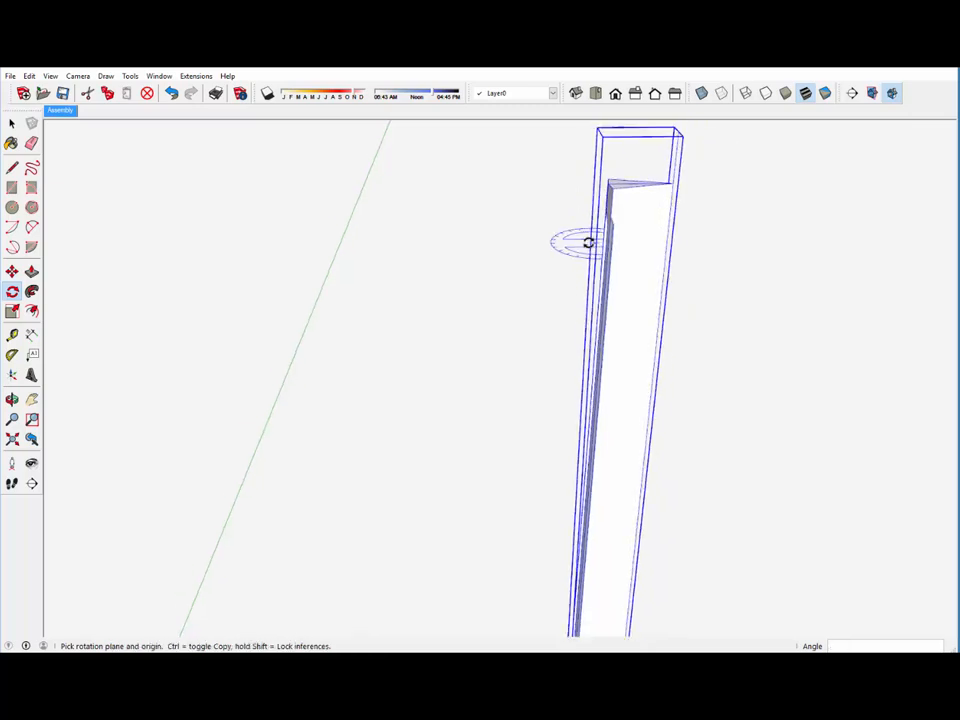
pyautogui.scroll(-3, 568, 242)
pyautogui.moveTo(615, 281); pyautogui.dragTo(444, 311, button='middle')
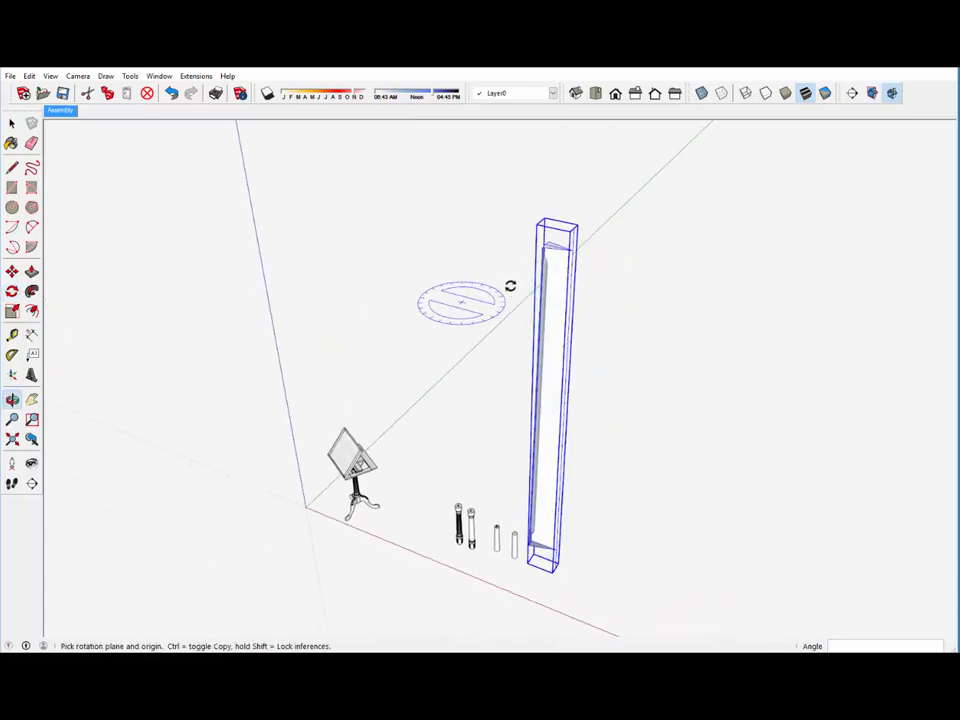
pyautogui.scroll(4, 550, 260)
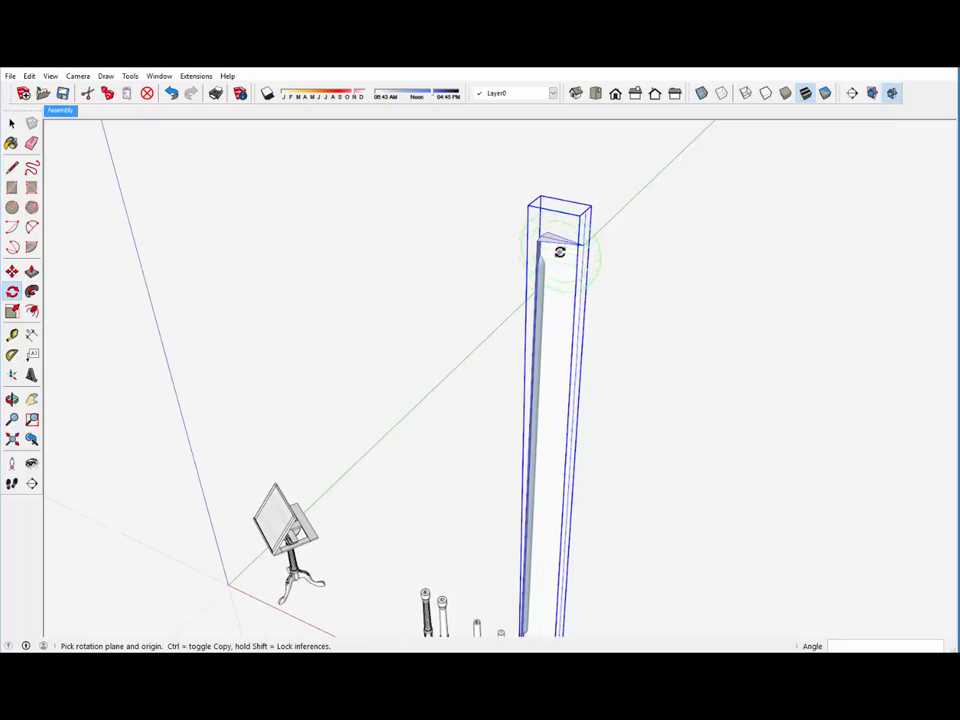
pyautogui.scroll(3, 560, 252)
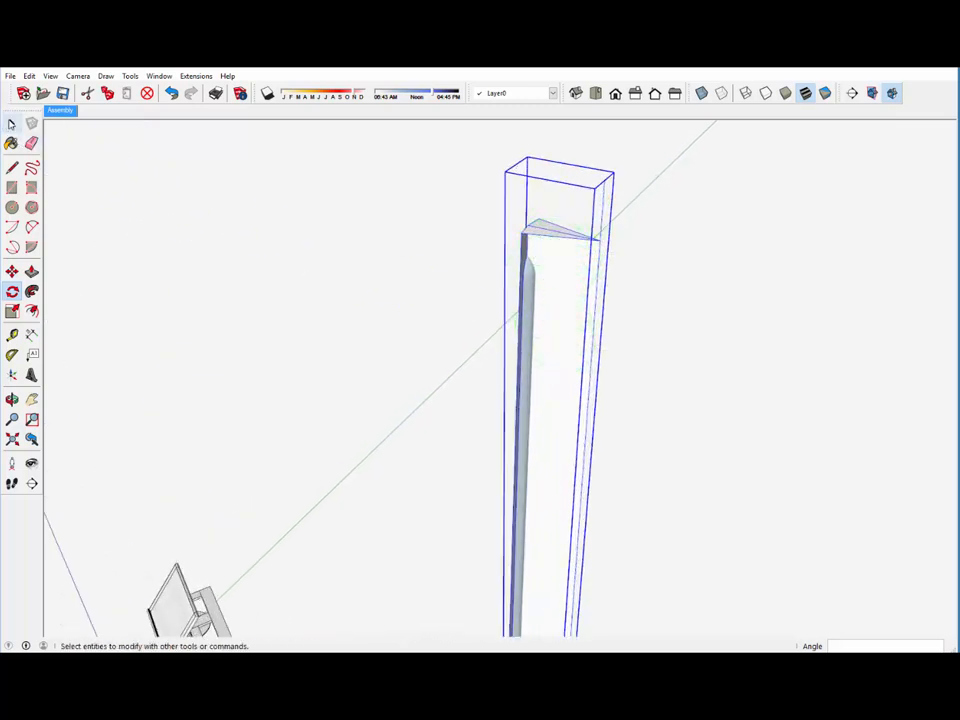
pyautogui.click(12, 122)
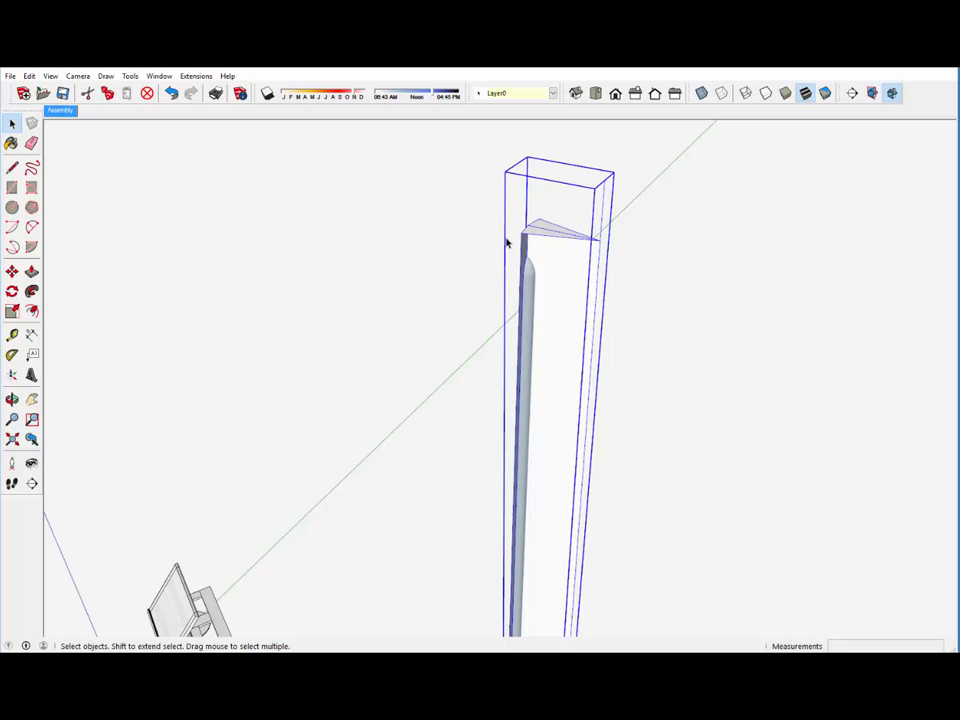
pyautogui.rightClick(560, 270)
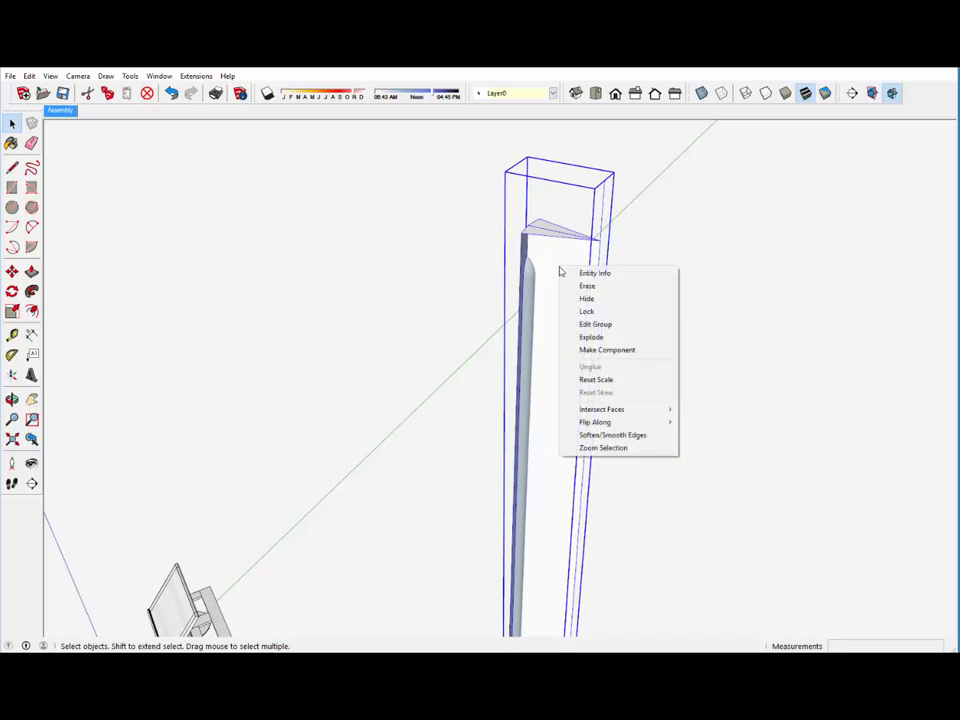
pyautogui.click(583, 324)
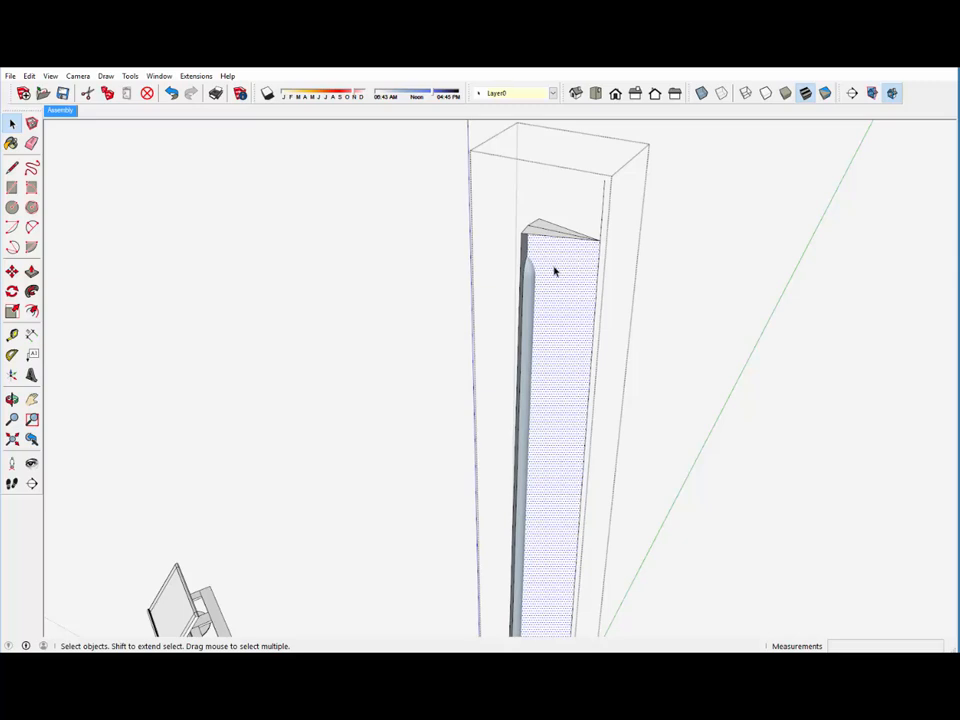
pyautogui.press('Delete')
pyautogui.click(562, 268)
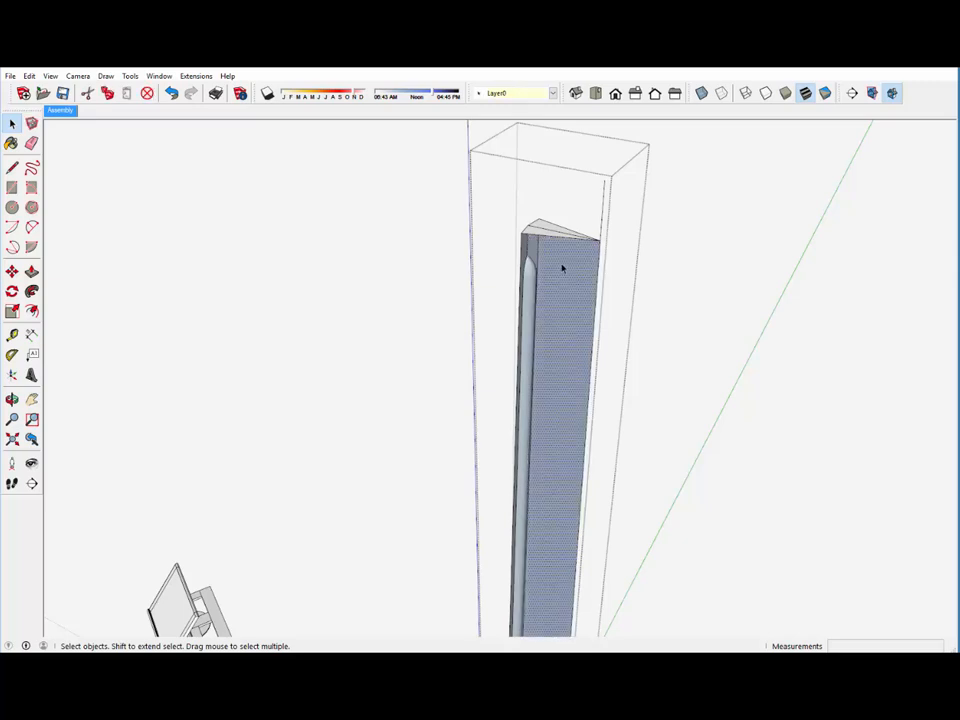
pyautogui.rightClick(562, 267)
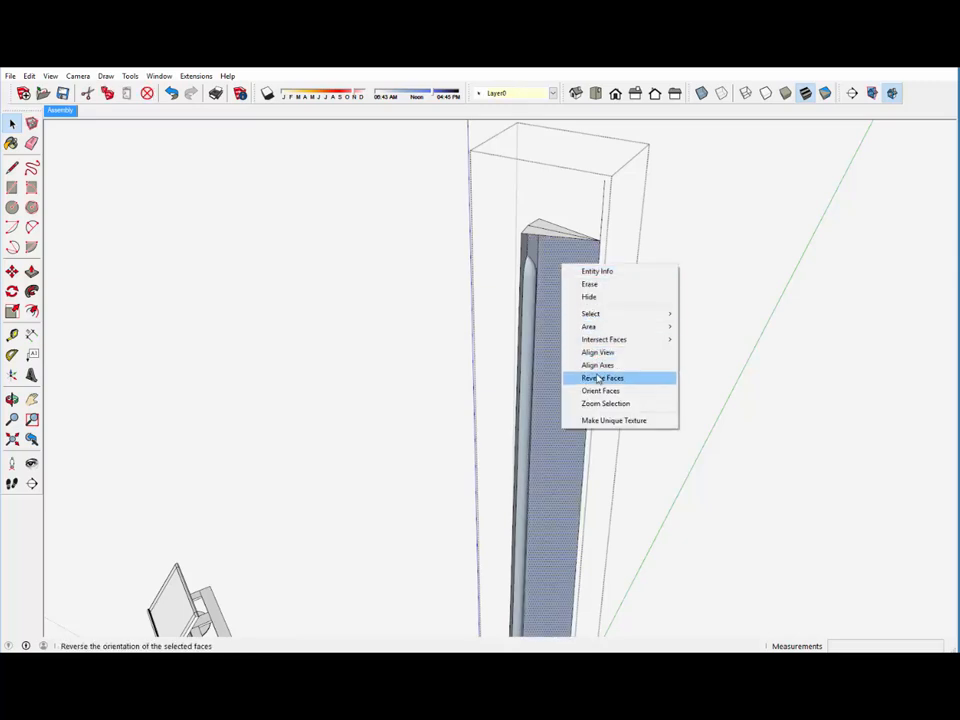
pyautogui.click(585, 286)
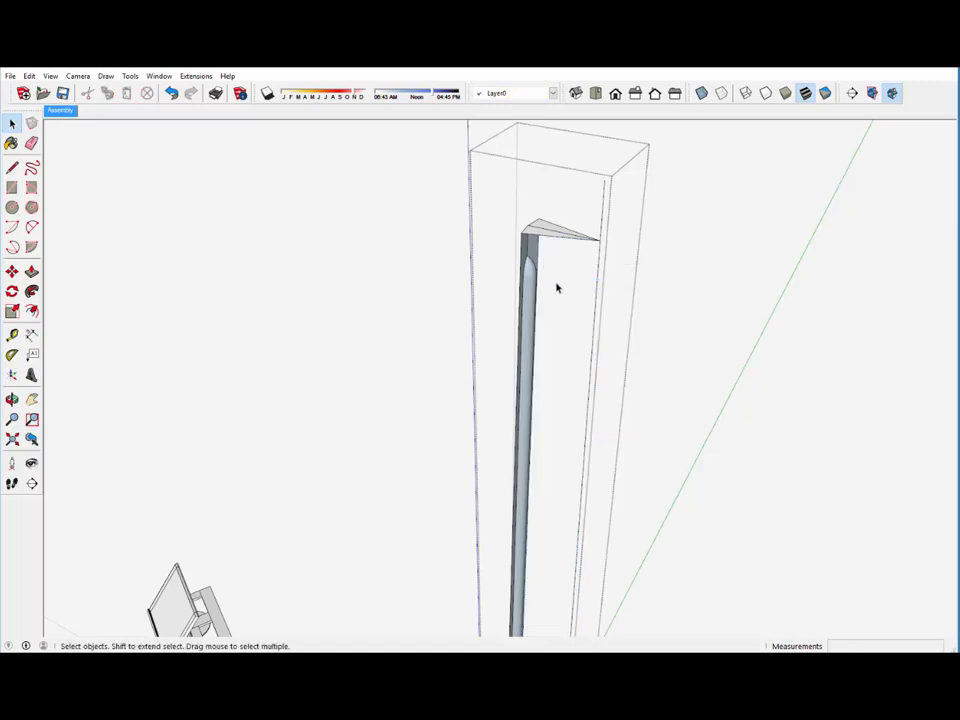
# - Rotate-copy all the remaining wedge geometry 30° around its inner edge's upper endpoint and array it as x11 to complete the column
pyautogui.moveTo(536, 251)
pyautogui.mouseDown(button='middle')
pyautogui.moveTo(502, 250)
pyautogui.moveTo(548, 238)
pyautogui.mouseUp(button='middle')
pyautogui.press('q')
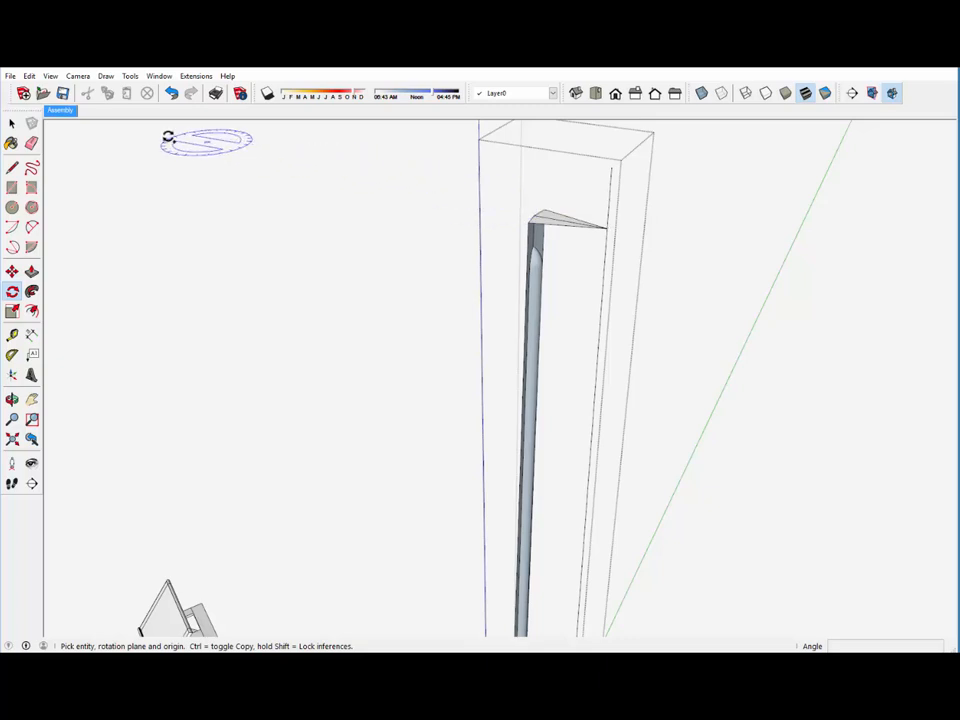
pyautogui.click(11, 122)
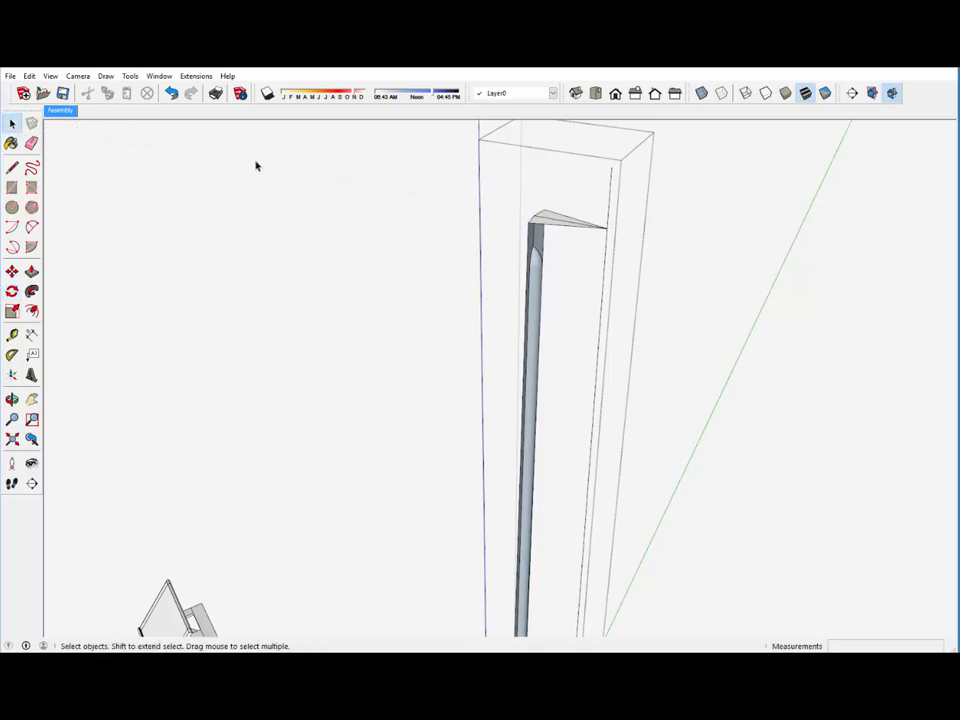
pyautogui.tripleClick(540, 236)
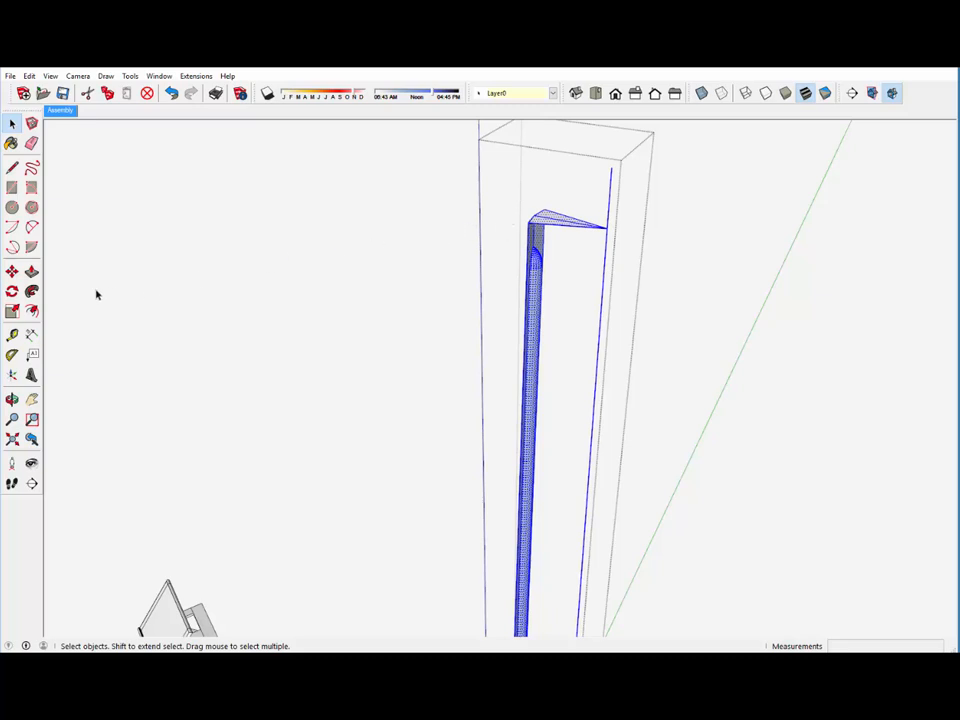
pyautogui.click(11, 291)
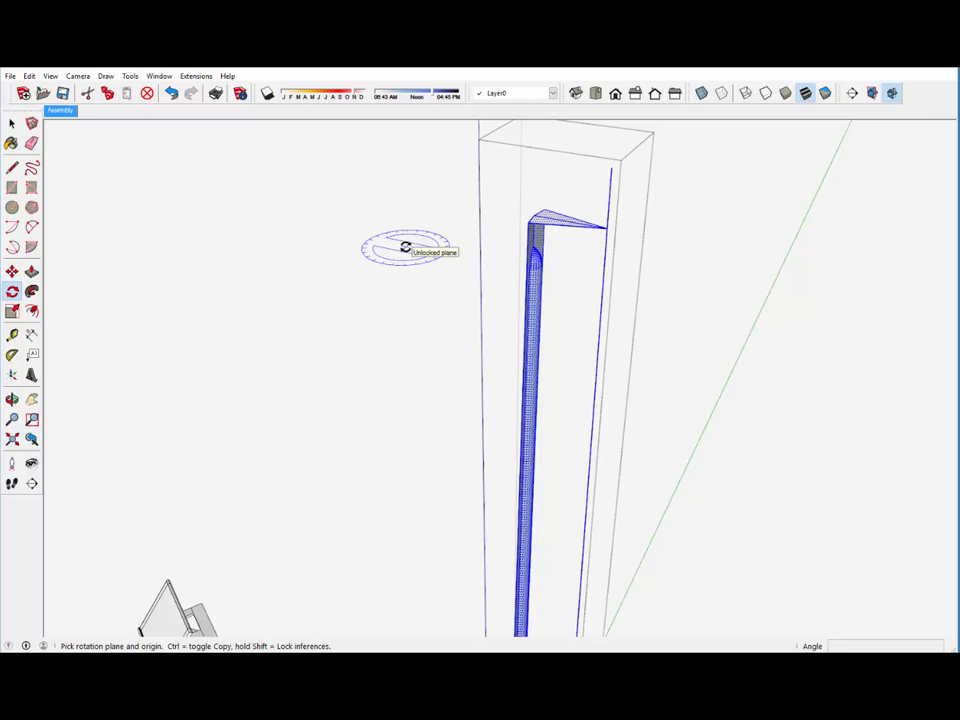
pyautogui.click(602, 228)
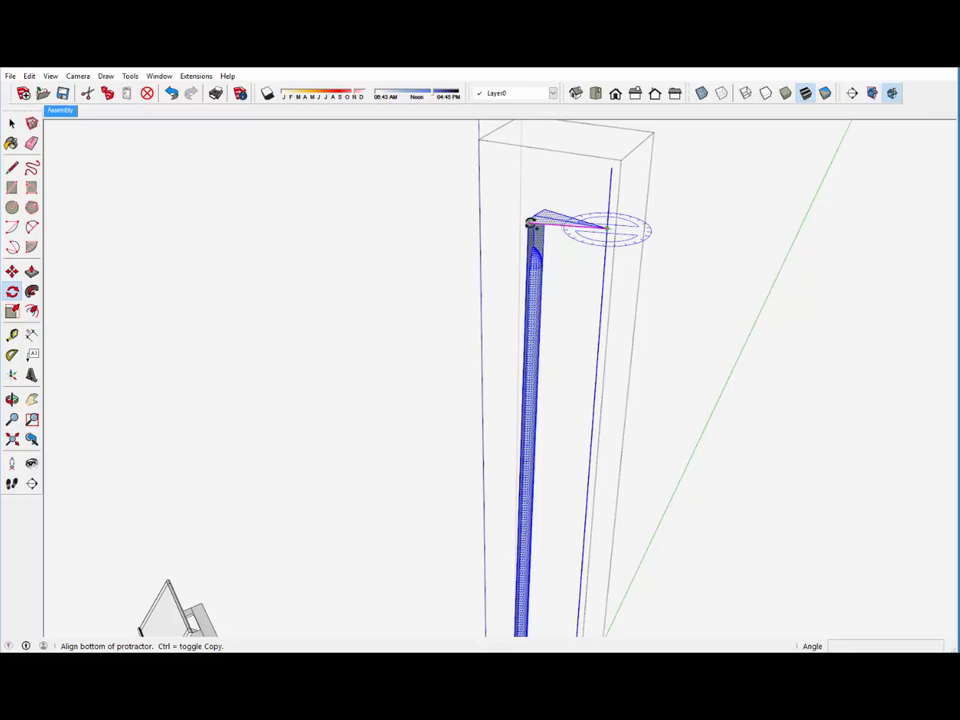
pyautogui.click(531, 222)
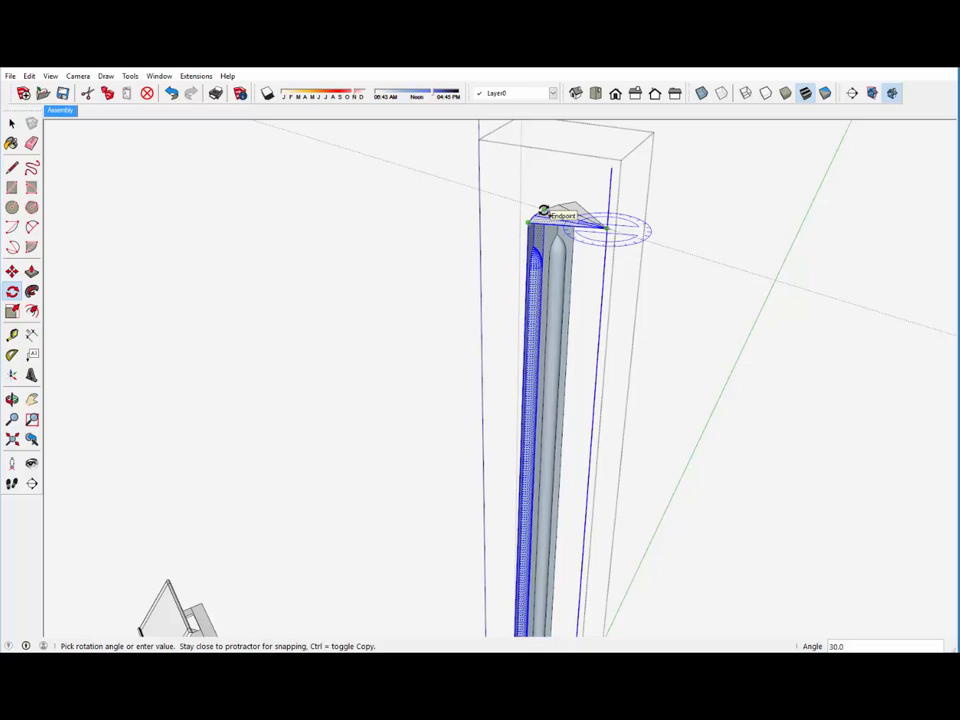
pyautogui.click(543, 211)
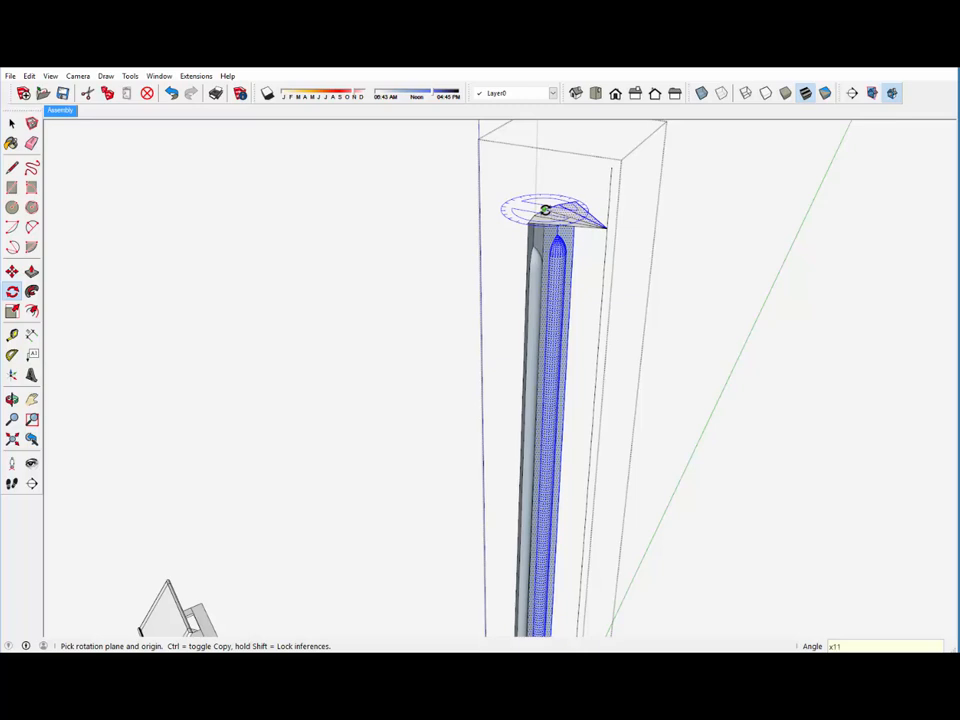
pyautogui.hotkey('ctrl', 'z')
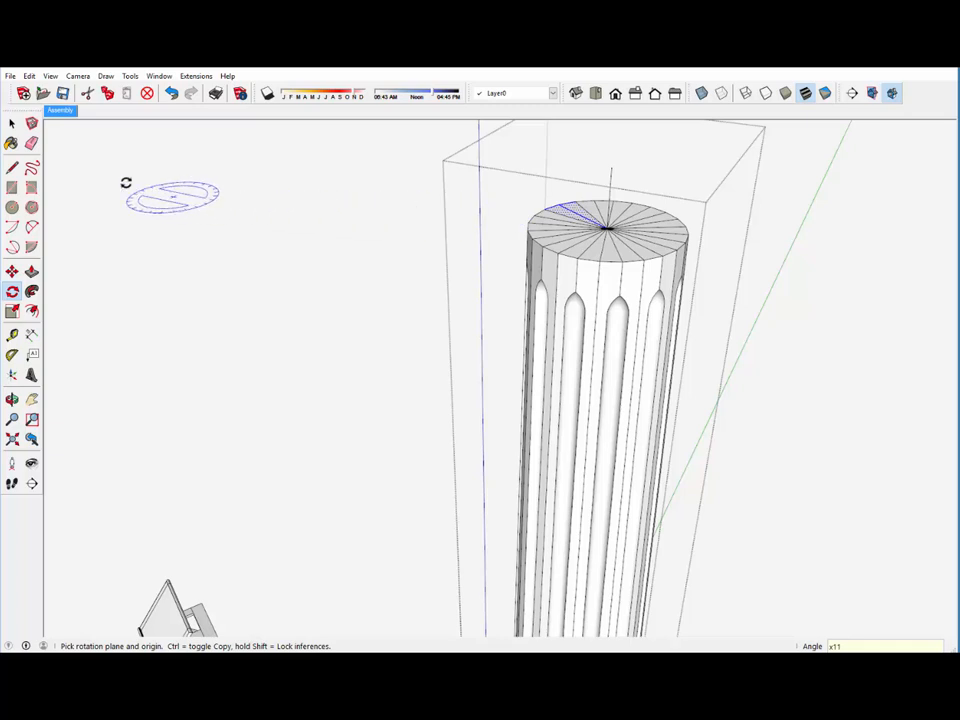
# - Erase the radial lines and the protruding centre line on the column's top face
pyautogui.click(31, 143)
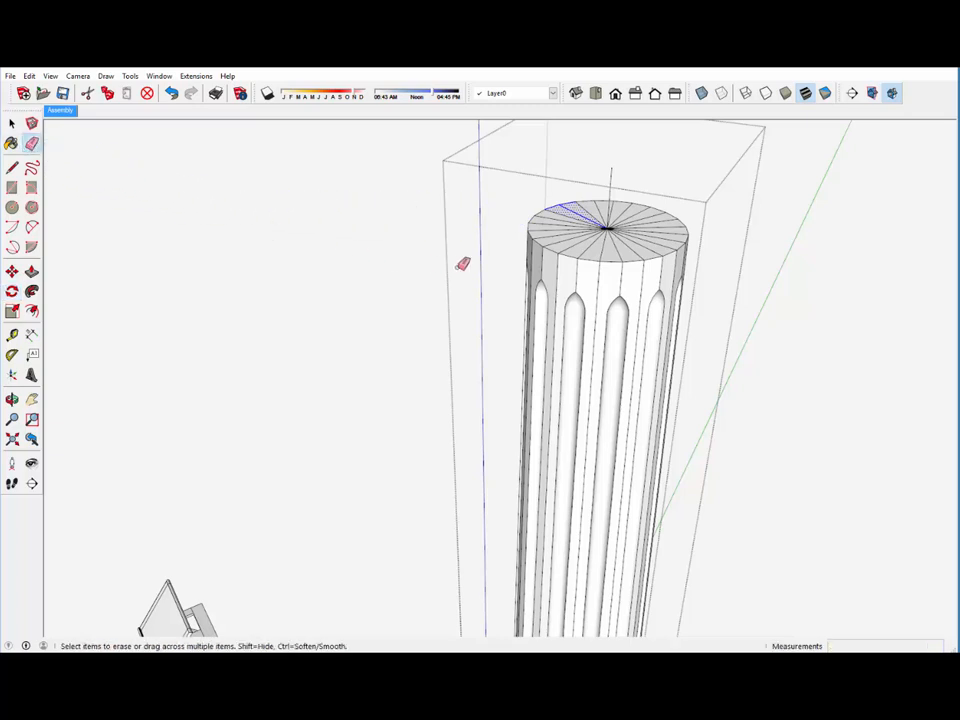
pyautogui.moveTo(548, 221)
pyautogui.mouseDown()
pyautogui.moveTo(598, 206)
pyautogui.moveTo(564, 221)
pyautogui.moveTo(583, 238)
pyautogui.moveTo(636, 238)
pyautogui.moveTo(650, 221)
pyautogui.moveTo(643, 210)
pyautogui.moveTo(574, 208)
pyautogui.mouseUp()
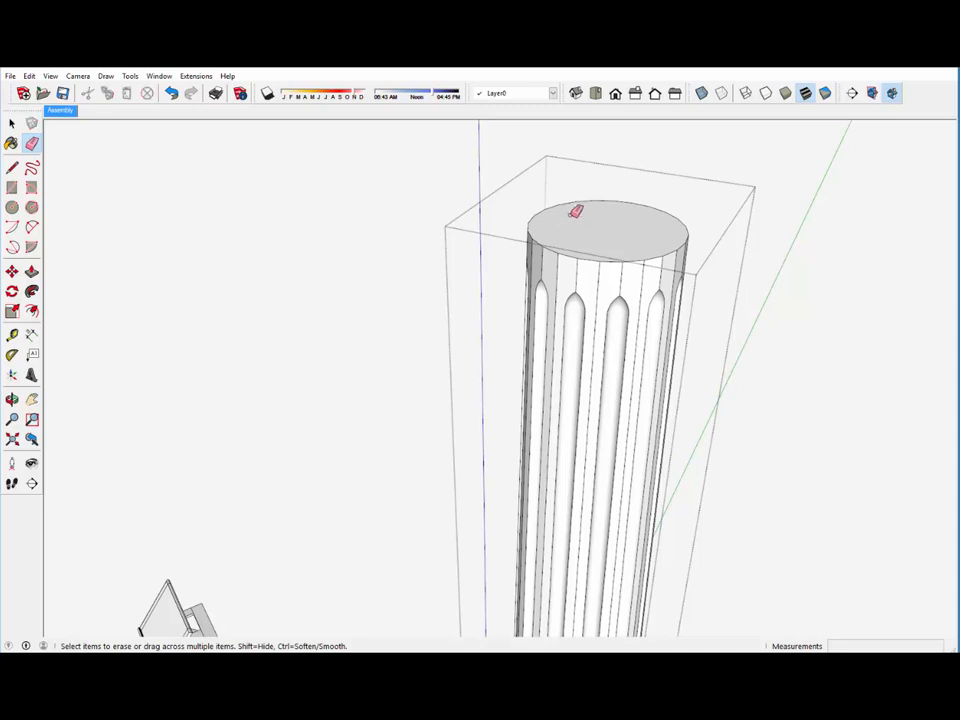
pyautogui.hotkey('ctrl', 'z')
# - Soften the vertical seams above and between the flutes around the column's upper end
pyautogui.keyDown('ctrl'); pyautogui.moveTo(580, 253); pyautogui.dragTo(641, 249); pyautogui.keyUp('ctrl')
pyautogui.moveTo(643, 246)
pyautogui.mouseDown(button='middle')
pyautogui.moveTo(536, 257)
pyautogui.moveTo(218, 240)
pyautogui.moveTo(281, 216)
pyautogui.mouseUp(button='middle')
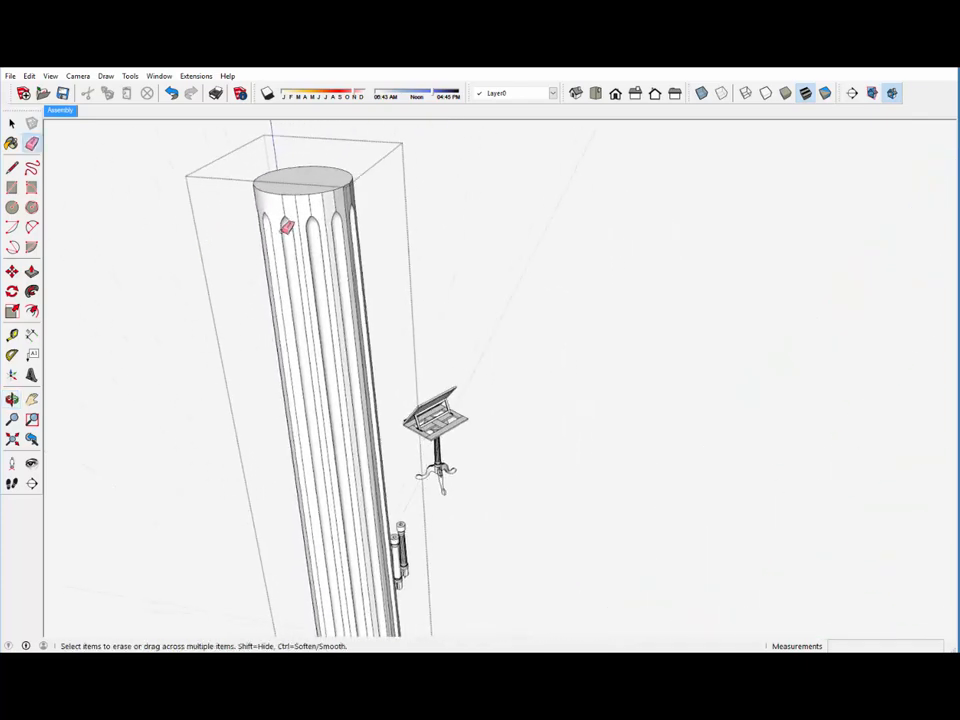
pyautogui.moveTo(325, 206)
pyautogui.keyDown('ctrl'); pyautogui.mouseDown()
pyautogui.moveTo(302, 201)
pyautogui.moveTo(337, 197)
pyautogui.mouseUp(); pyautogui.keyUp('ctrl')
pyautogui.moveTo(336, 197); pyautogui.dragTo(242, 206, button='middle')
pyautogui.moveTo(263, 190)
pyautogui.keyDown('ctrl'); pyautogui.mouseDown()
pyautogui.moveTo(283, 185)
pyautogui.moveTo(293, 198)
pyautogui.mouseUp(); pyautogui.keyUp('ctrl')
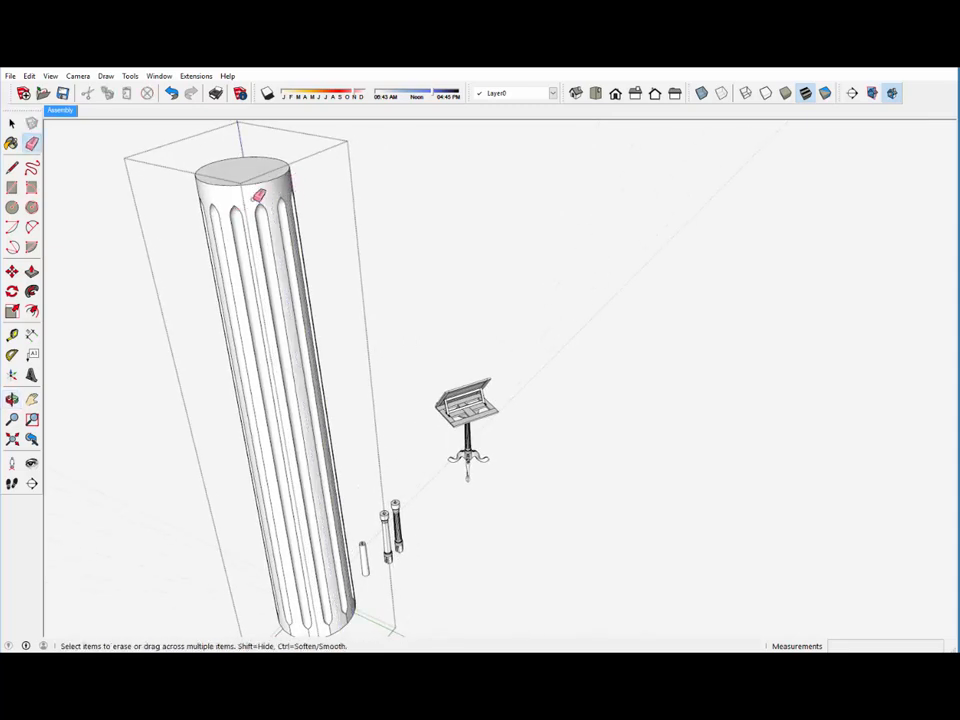
# - Soften the short vertical seams below the flutes all around the column's lower end
pyautogui.moveTo(258, 195)
pyautogui.mouseDown(button='middle')
pyautogui.moveTo(306, 204)
pyautogui.moveTo(531, 193)
pyautogui.moveTo(568, 103)
pyautogui.moveTo(561, 166)
pyautogui.mouseUp(button='middle')
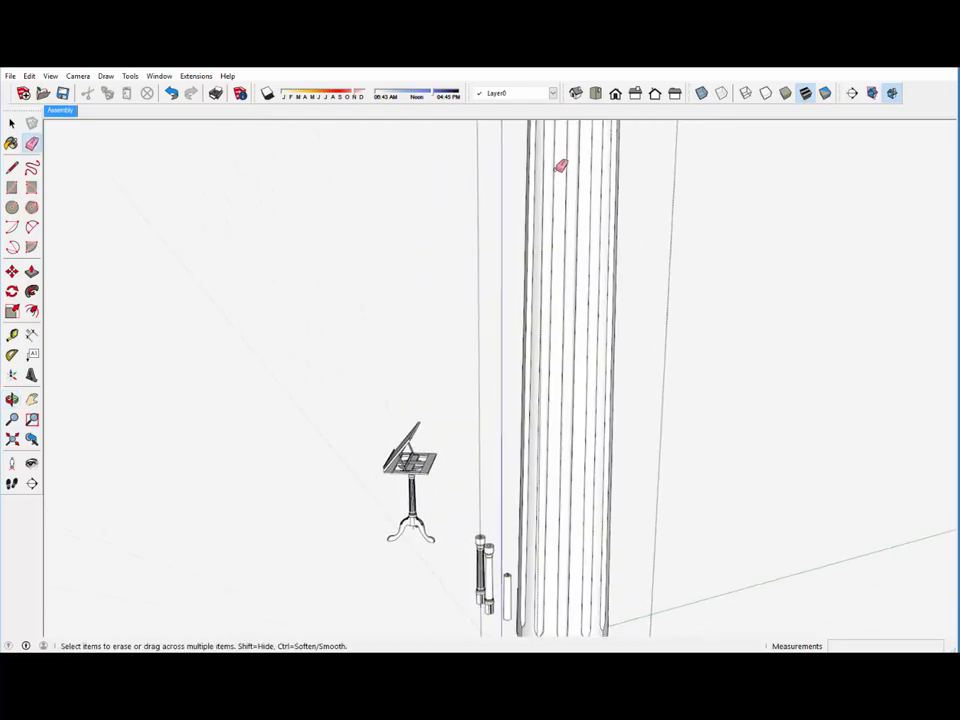
pyautogui.scroll(-3, 561, 166)
pyautogui.scroll(2, 561, 469)
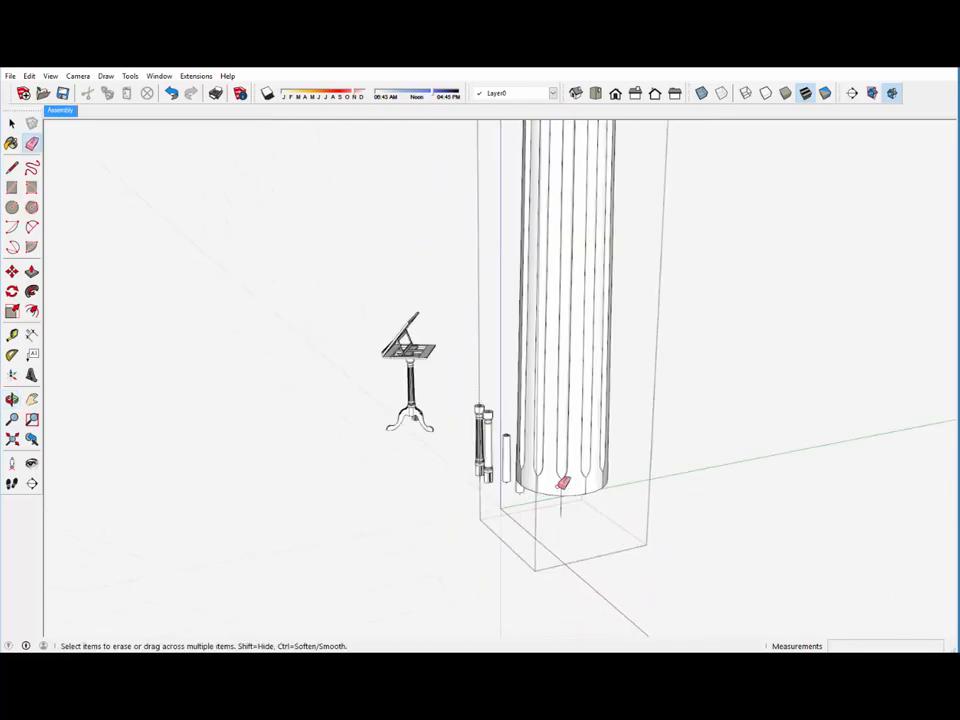
pyautogui.scroll(2, 562, 483)
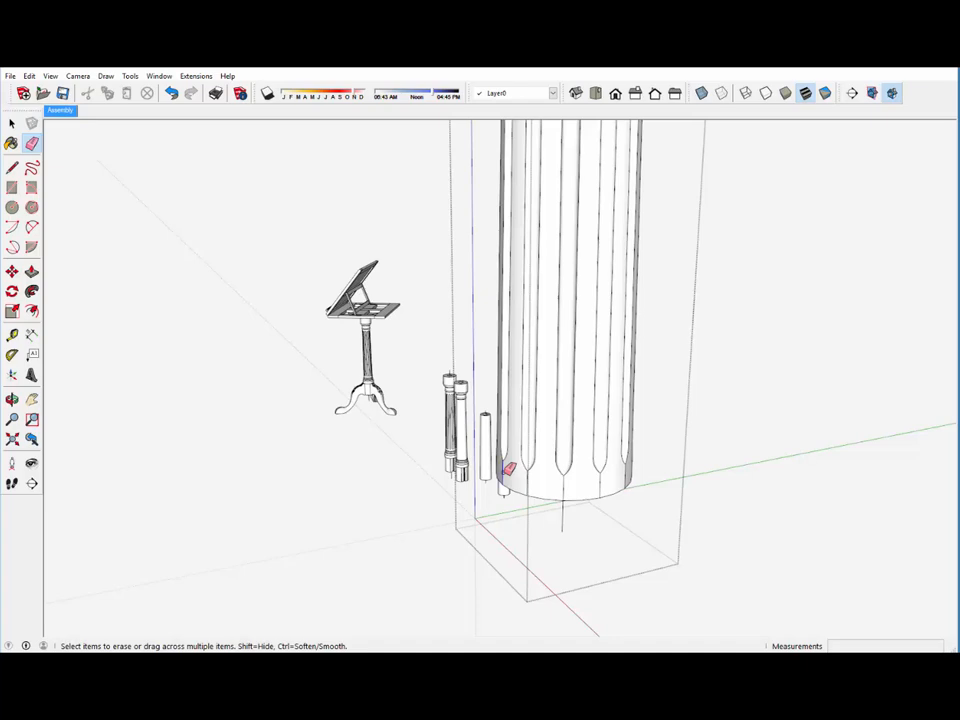
pyautogui.moveTo(521, 467)
pyautogui.mouseDown()
pyautogui.moveTo(598, 483)
pyautogui.moveTo(627, 470)
pyautogui.moveTo(620, 465)
pyautogui.mouseUp()
pyautogui.moveTo(553, 445)
pyautogui.mouseDown(button='middle')
pyautogui.moveTo(955, 449)
pyautogui.moveTo(699, 386)
pyautogui.moveTo(829, 388)
pyautogui.moveTo(641, 379)
pyautogui.mouseUp(button='middle')
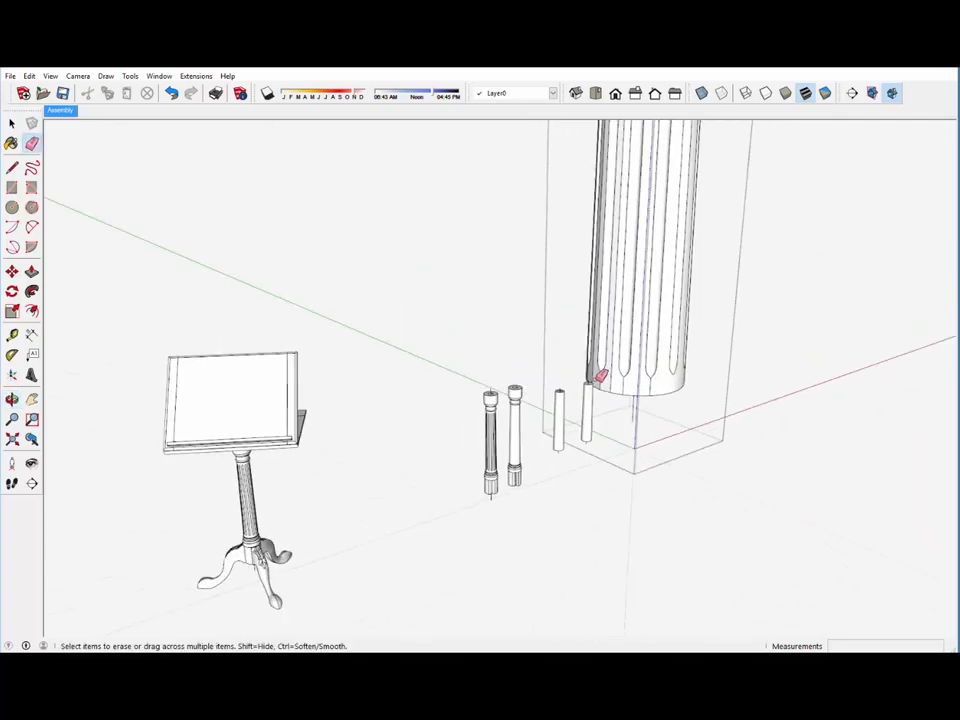
pyautogui.moveTo(600, 378); pyautogui.dragTo(662, 382)
pyautogui.moveTo(598, 359)
pyautogui.mouseDown(button='middle')
pyautogui.moveTo(686, 381)
pyautogui.moveTo(955, 395)
pyautogui.mouseUp(button='middle')
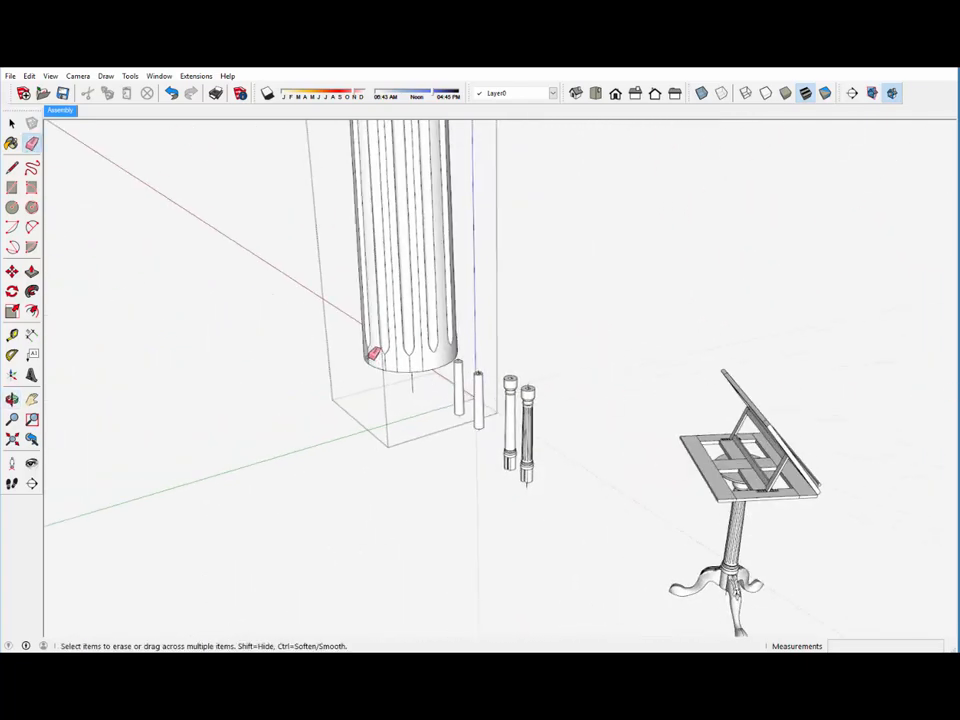
pyautogui.moveTo(373, 354); pyautogui.dragTo(434, 361)
pyautogui.scroll(-2, 436, 358)
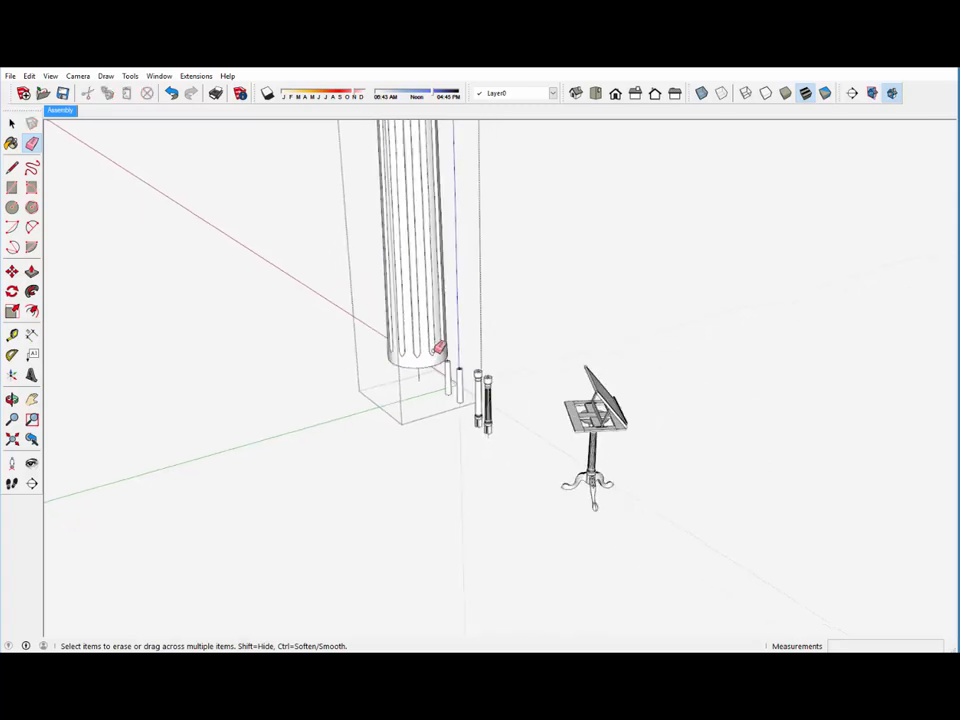
# - Check both ends of the fluted column, close its group and select the whole column
pyautogui.moveTo(437, 345)
pyautogui.mouseDown(button='middle')
pyautogui.moveTo(418, 368)
pyautogui.moveTo(412, 412)
pyautogui.moveTo(427, 427)
pyautogui.mouseUp(button='middle')
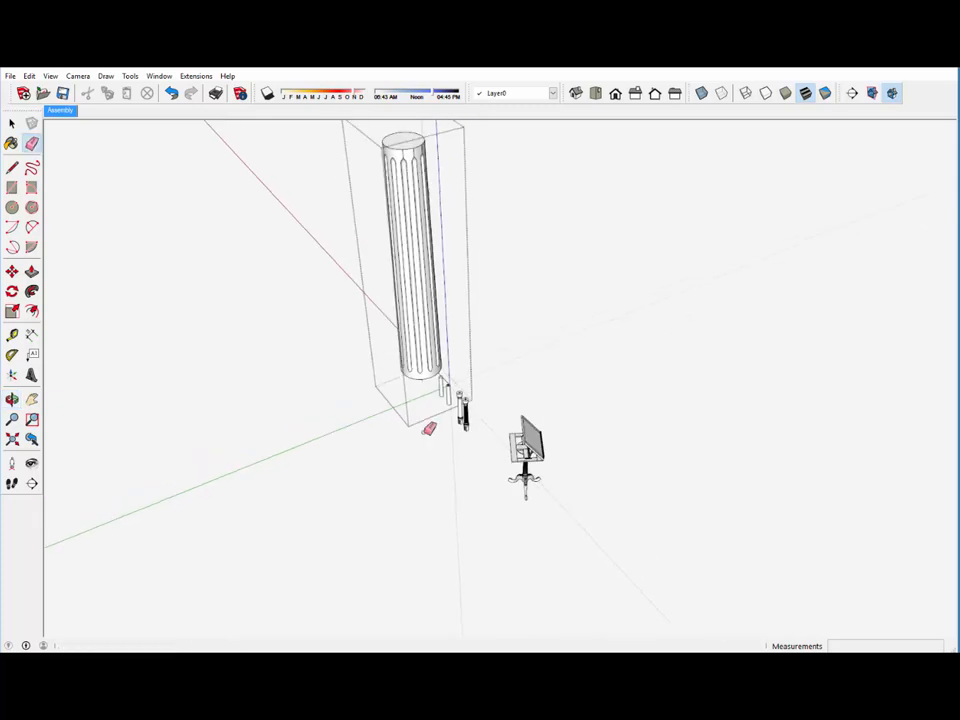
pyautogui.scroll(4, 419, 131)
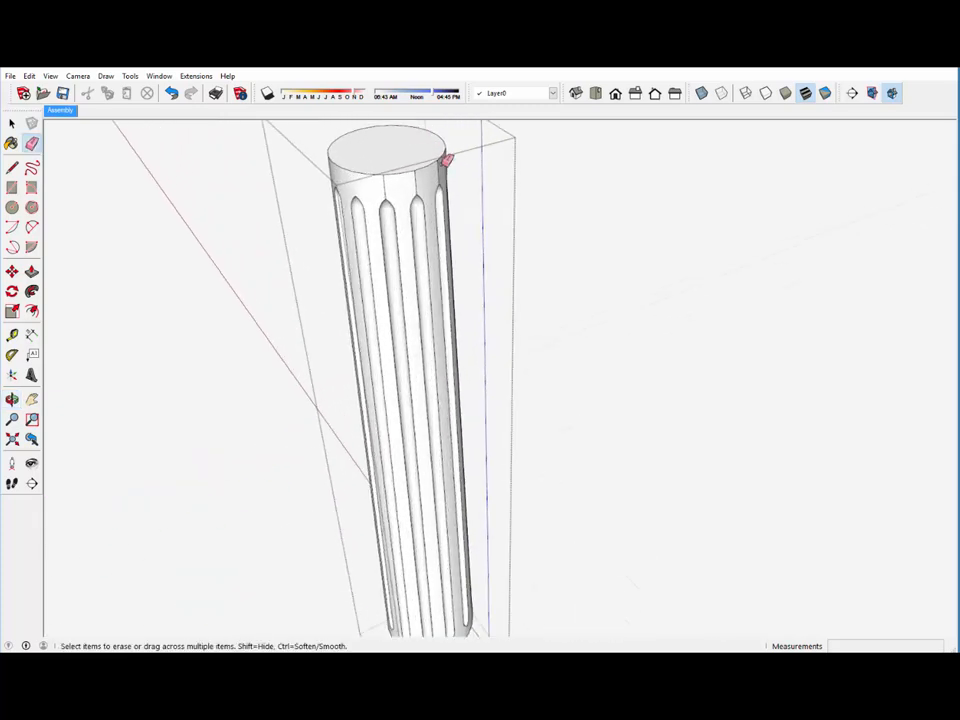
pyautogui.moveTo(407, 178)
pyautogui.mouseDown(button='middle')
pyautogui.moveTo(437, 174)
pyautogui.moveTo(58, 154)
pyautogui.moveTo(553, 219)
pyautogui.moveTo(510, 234)
pyautogui.moveTo(371, 240)
pyautogui.moveTo(240, 221)
pyautogui.moveTo(225, 231)
pyautogui.mouseUp(button='middle')
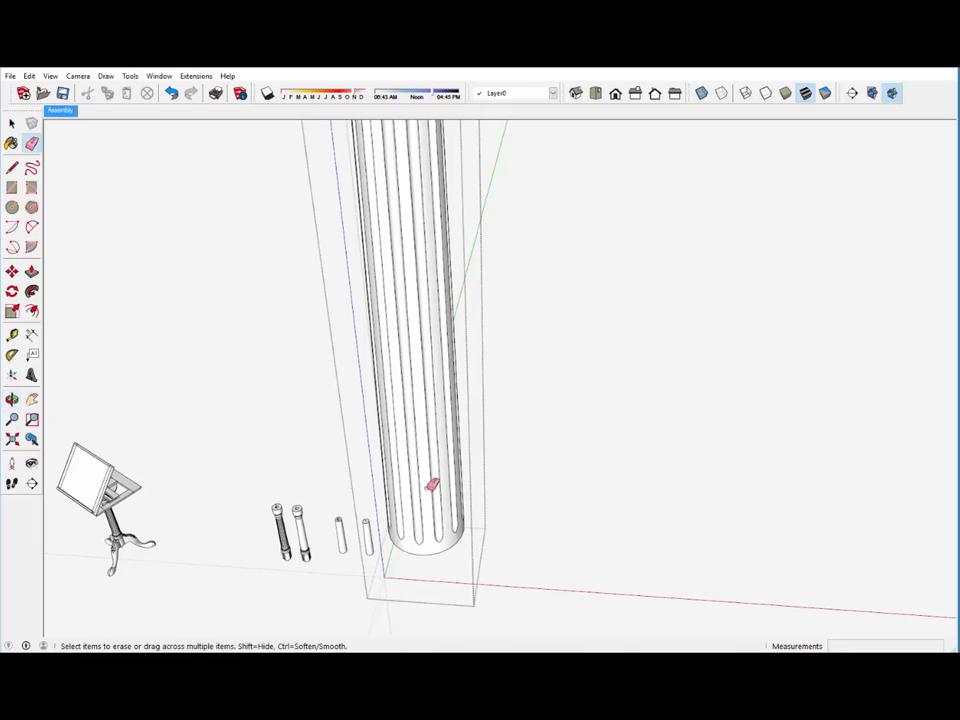
pyautogui.scroll(-4, 432, 485)
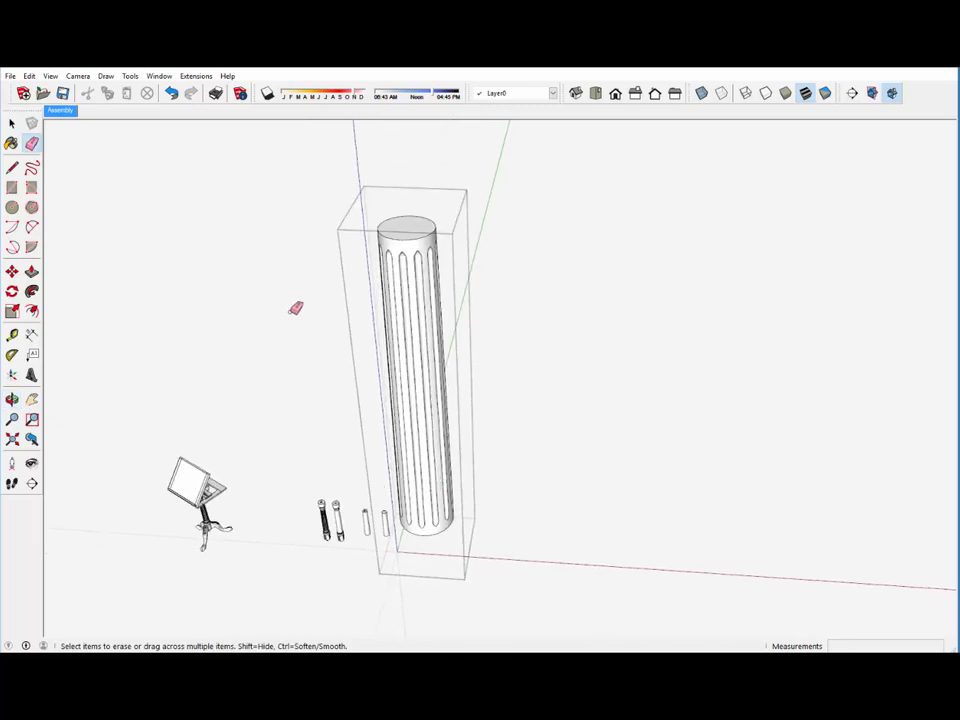
pyautogui.rightClick(299, 267)
pyautogui.click(328, 274)
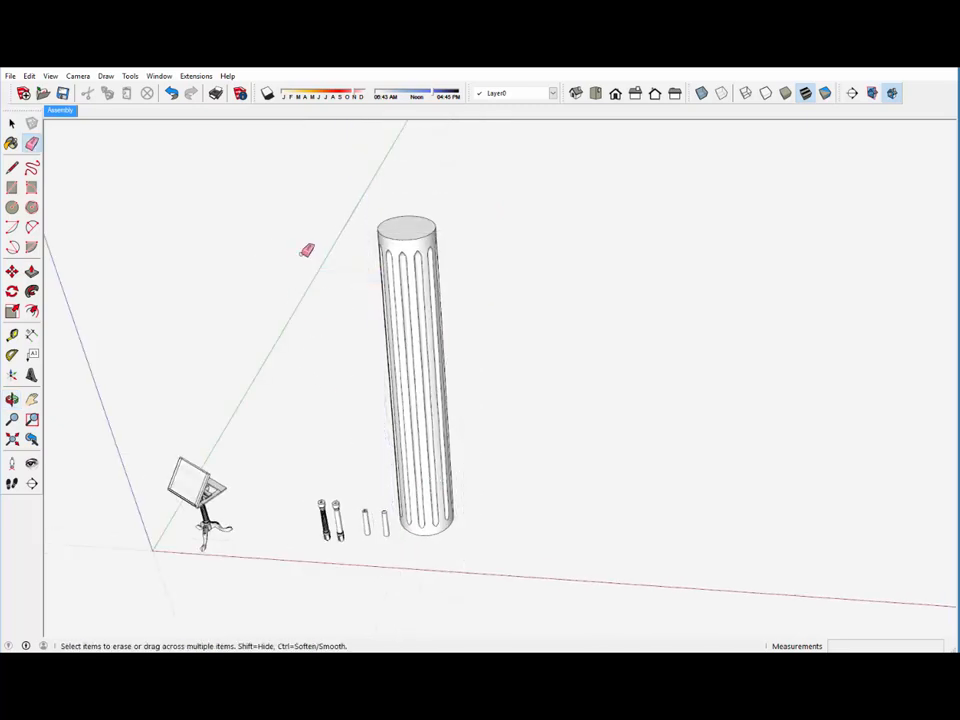
pyautogui.click(12, 123)
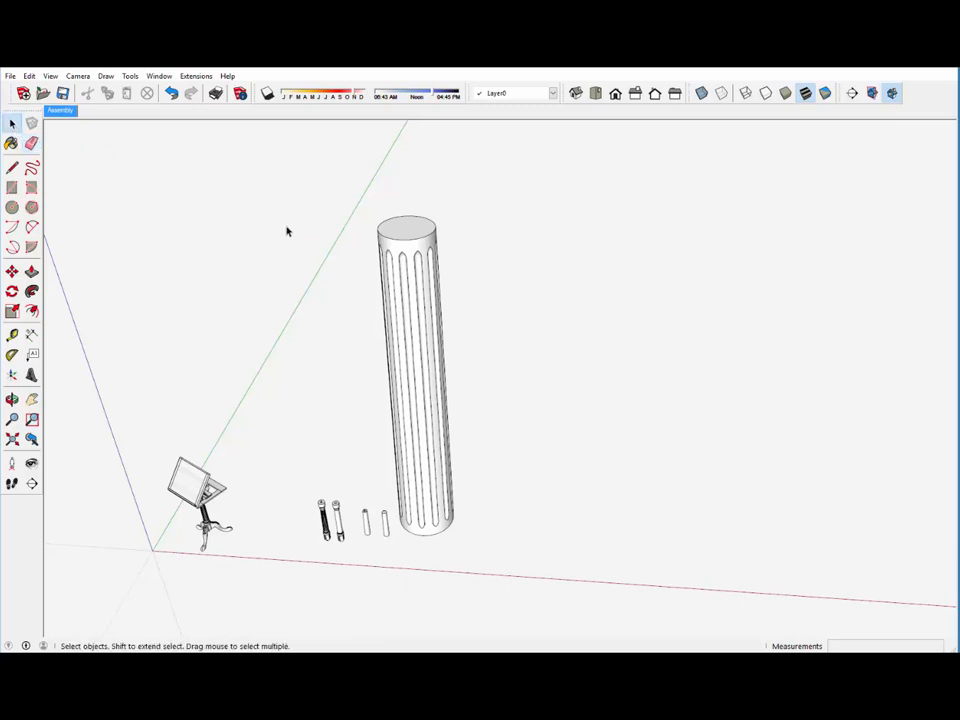
pyautogui.click(393, 260)
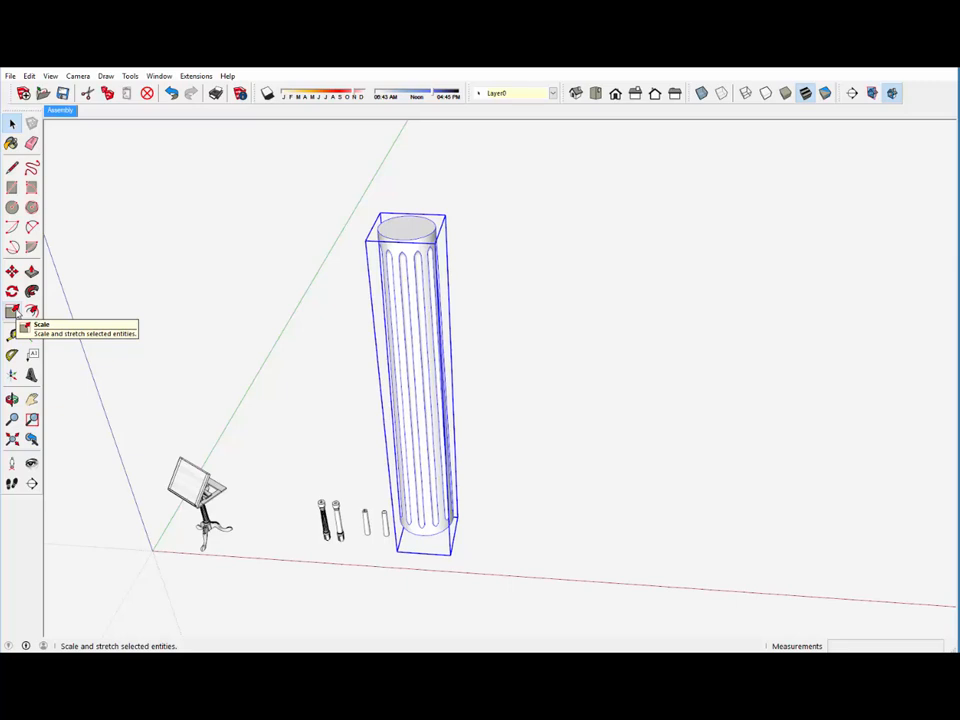
# - Scale the whole fluted column uniformly by a factor of 0.1 about its opposite lower corner
pyautogui.click(13, 312)
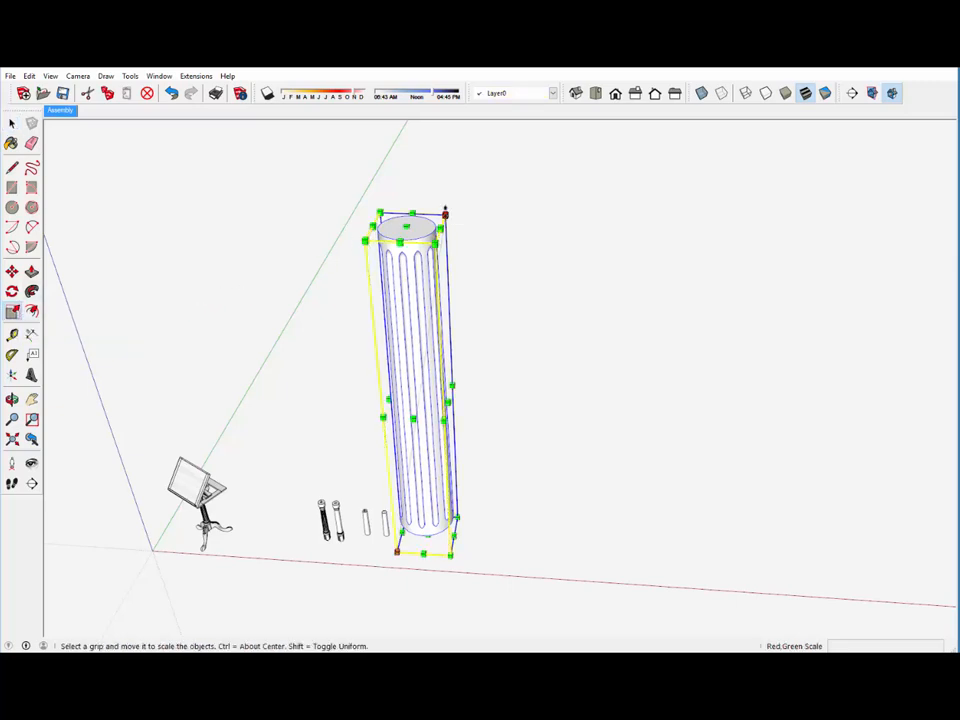
pyautogui.moveTo(445, 212); pyautogui.dragTo(436, 322)
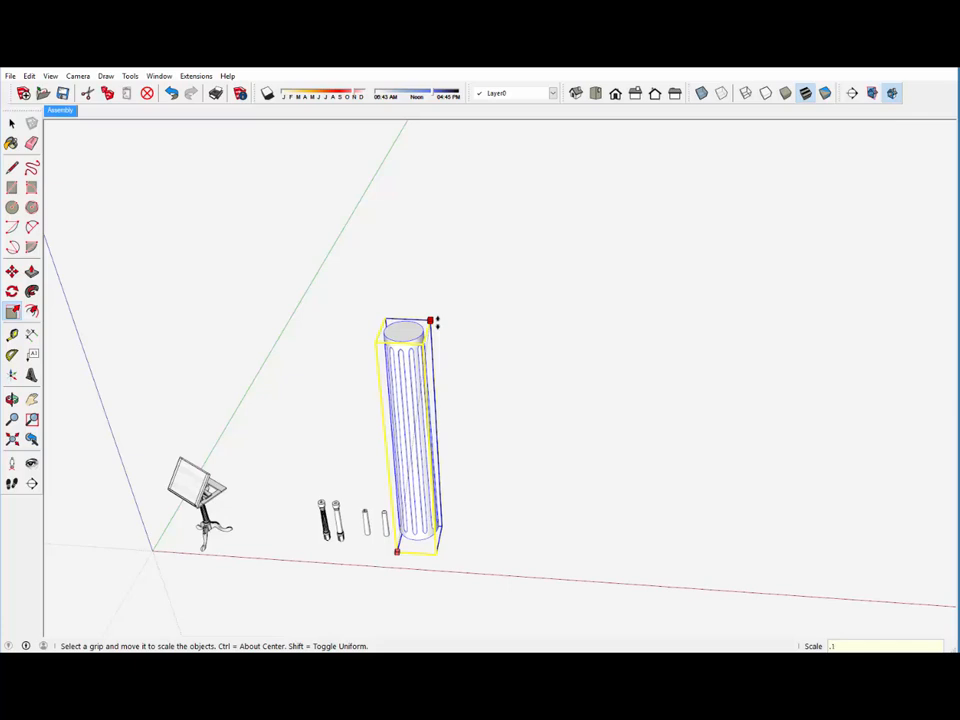
pyautogui.press('Return')
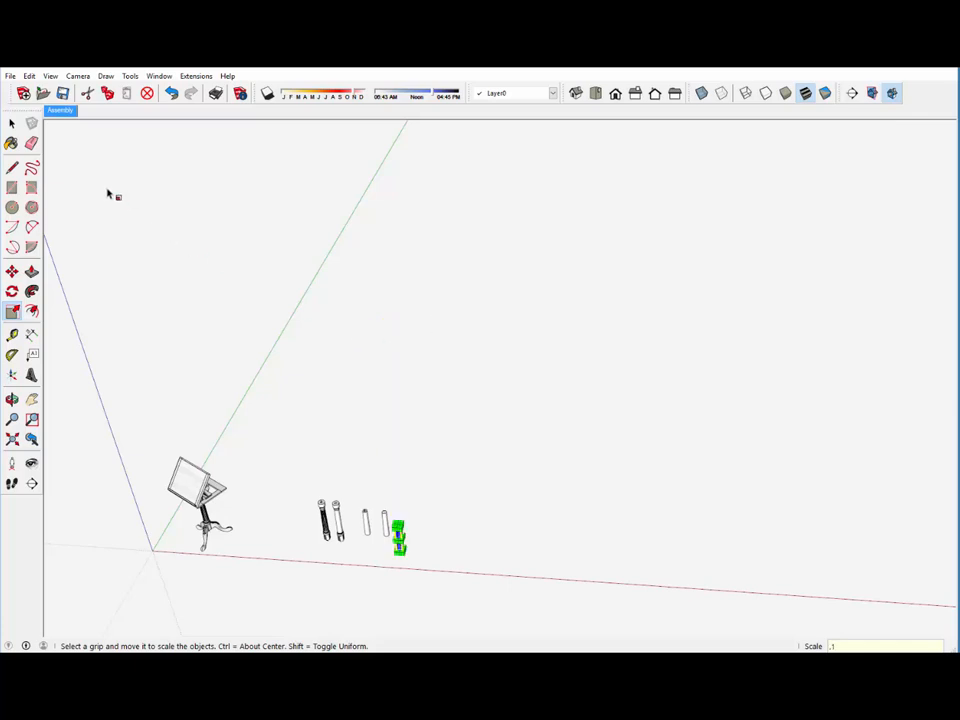
pyautogui.click(12, 123)
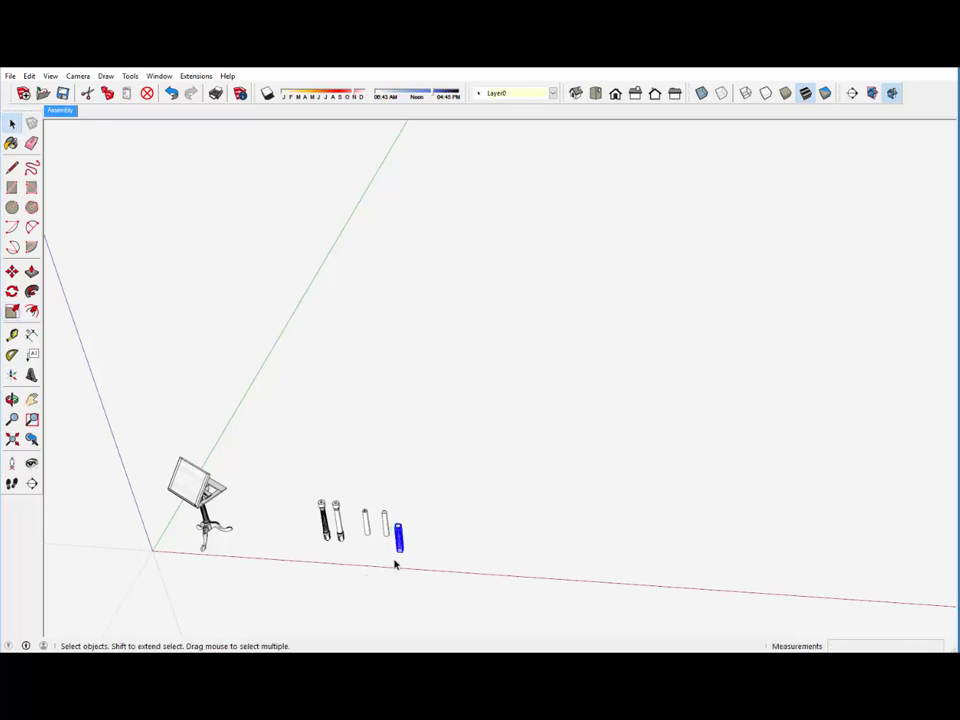
# - Deselect the scaled-down column and examine its flutes, rounded flute tips and upper end up close
pyautogui.scroll(6, 395, 565)
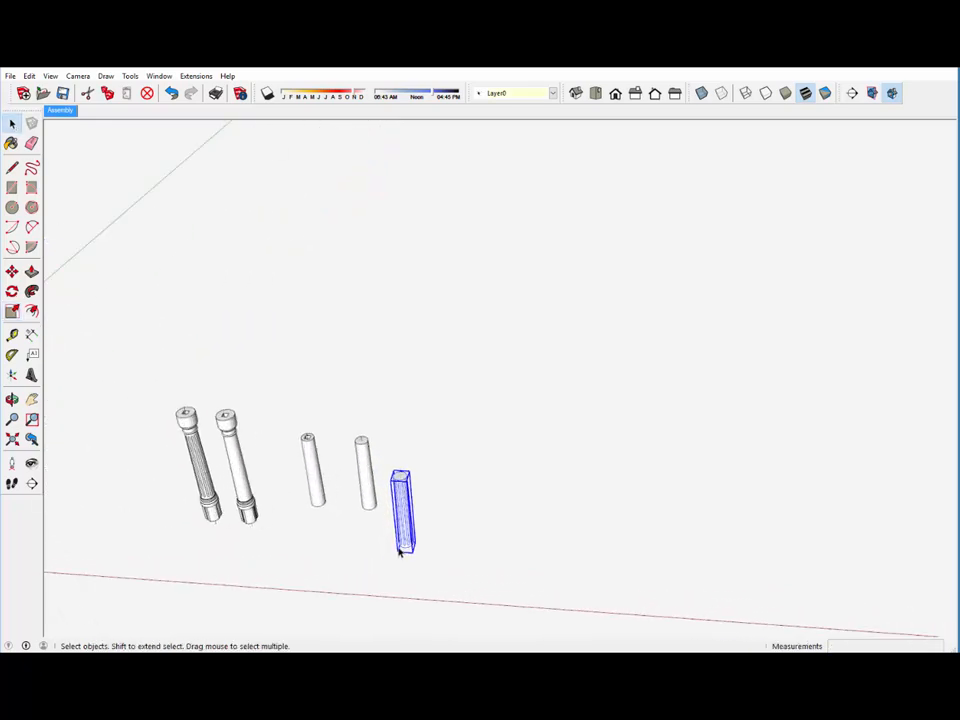
pyautogui.scroll(4, 399, 548)
pyautogui.scroll(2, 403, 540)
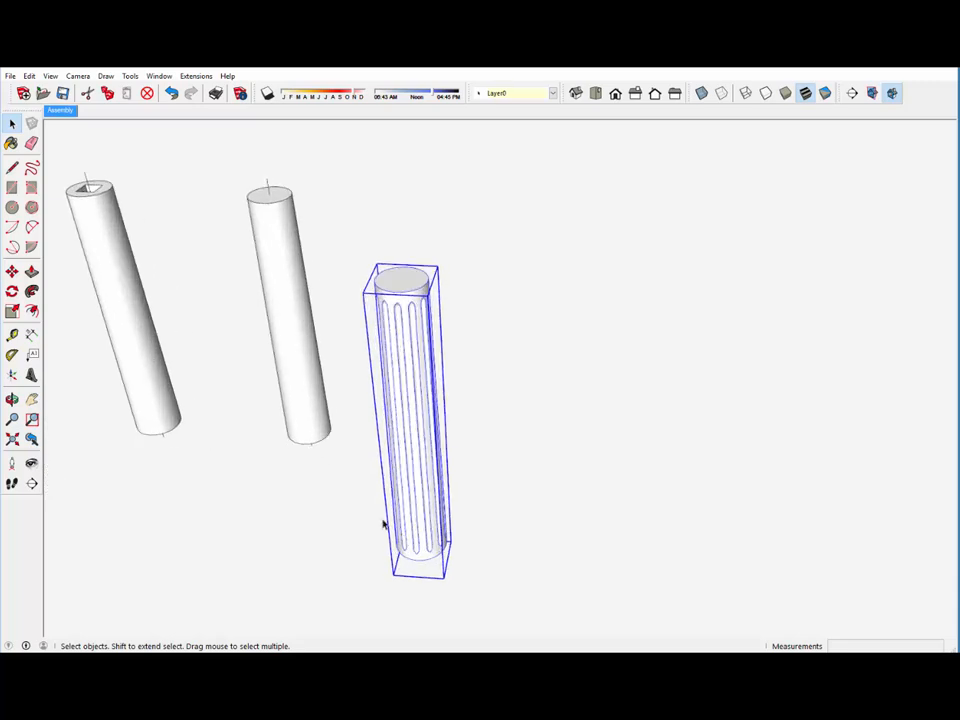
pyautogui.click(347, 252)
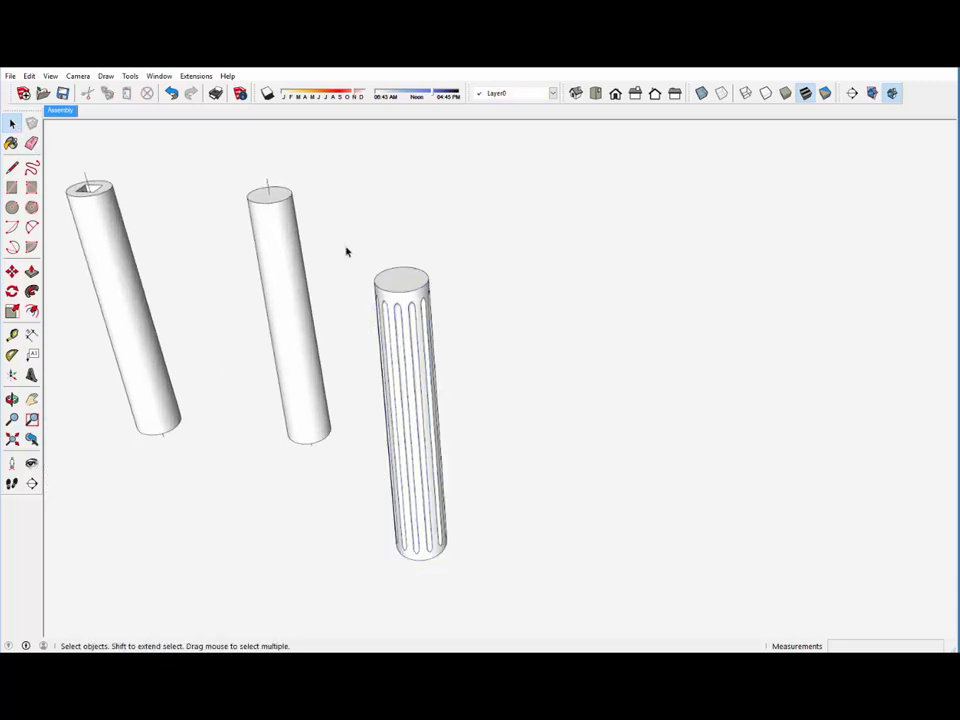
pyautogui.moveTo(403, 458); pyautogui.dragTo(583, 348, button='middle')
pyautogui.scroll(8, 529, 248)
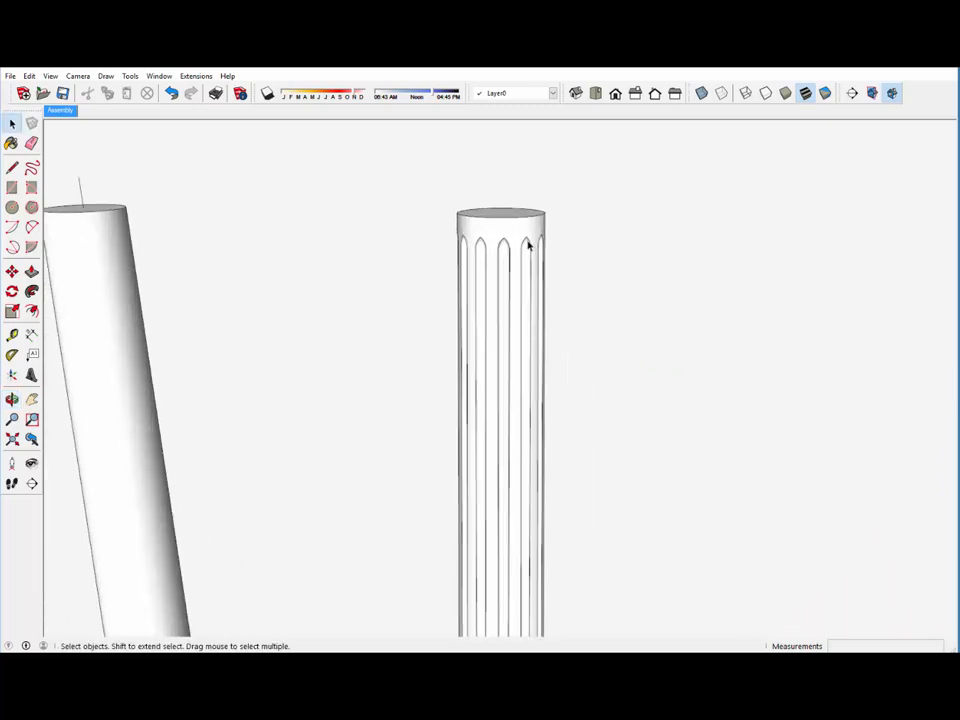
pyautogui.scroll(2, 529, 248)
pyautogui.moveTo(527, 253); pyautogui.dragTo(662, 268, button='middle')
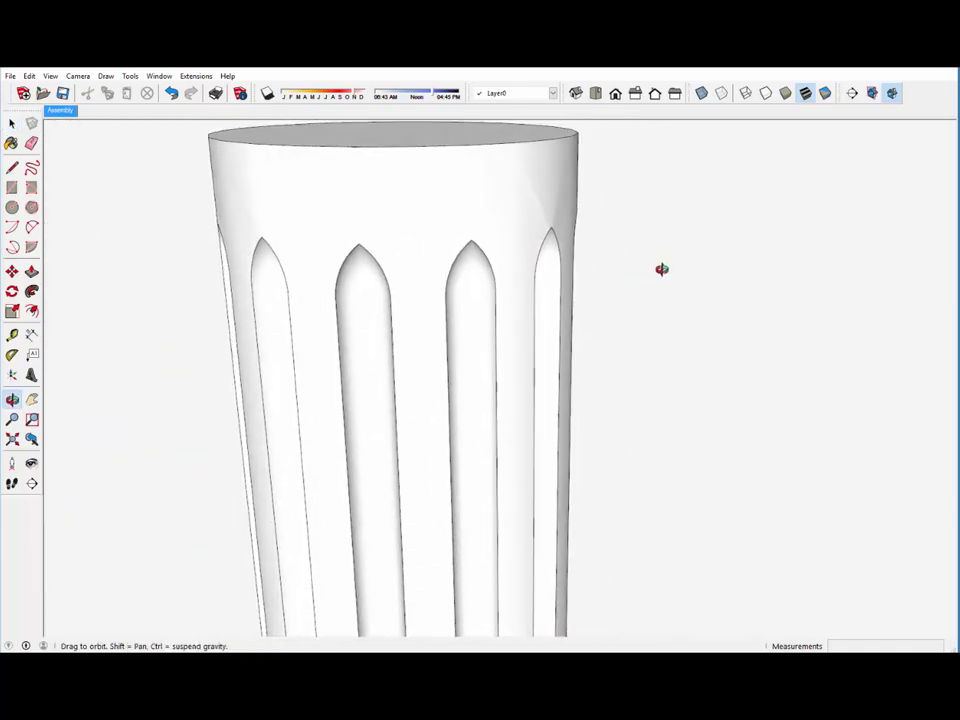
pyautogui.scroll(-2, 522, 228)
pyautogui.scroll(-2, 522, 228)
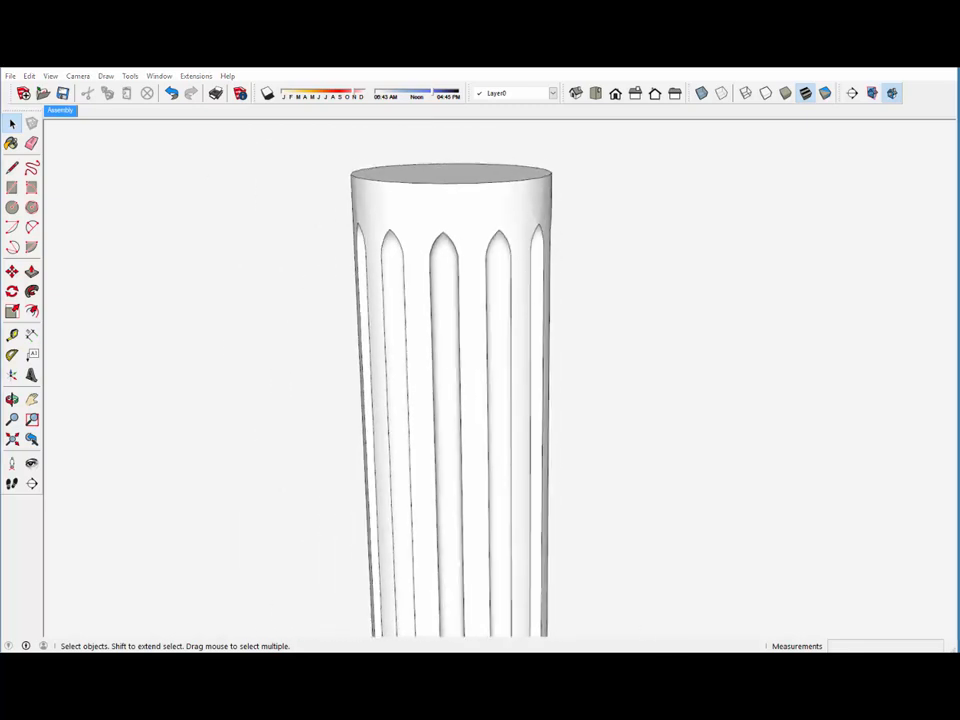
pyautogui.click(932, 612)
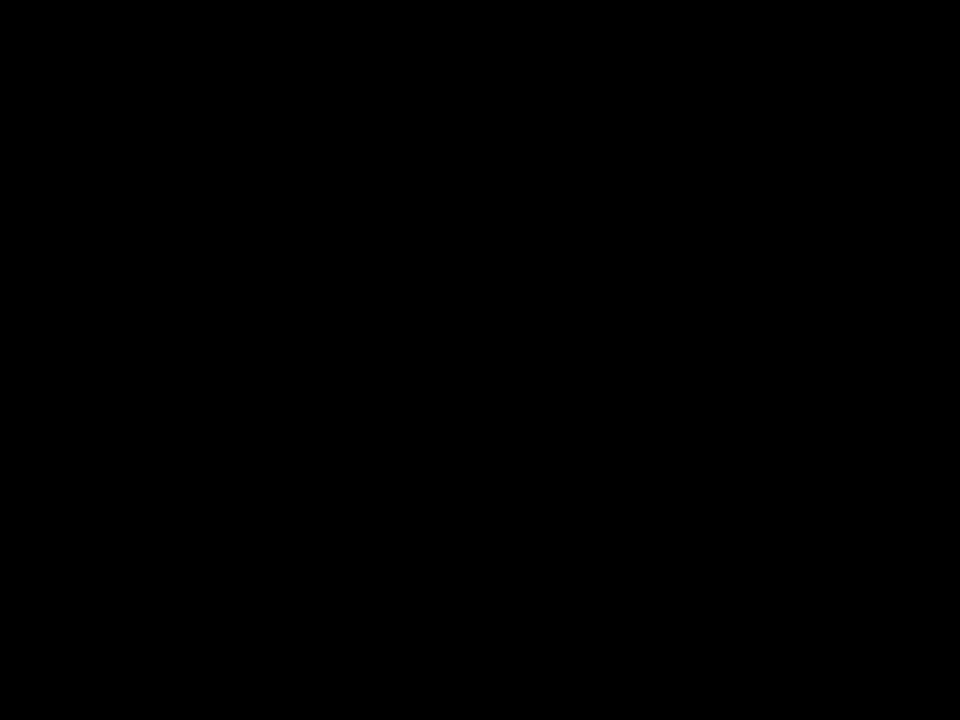